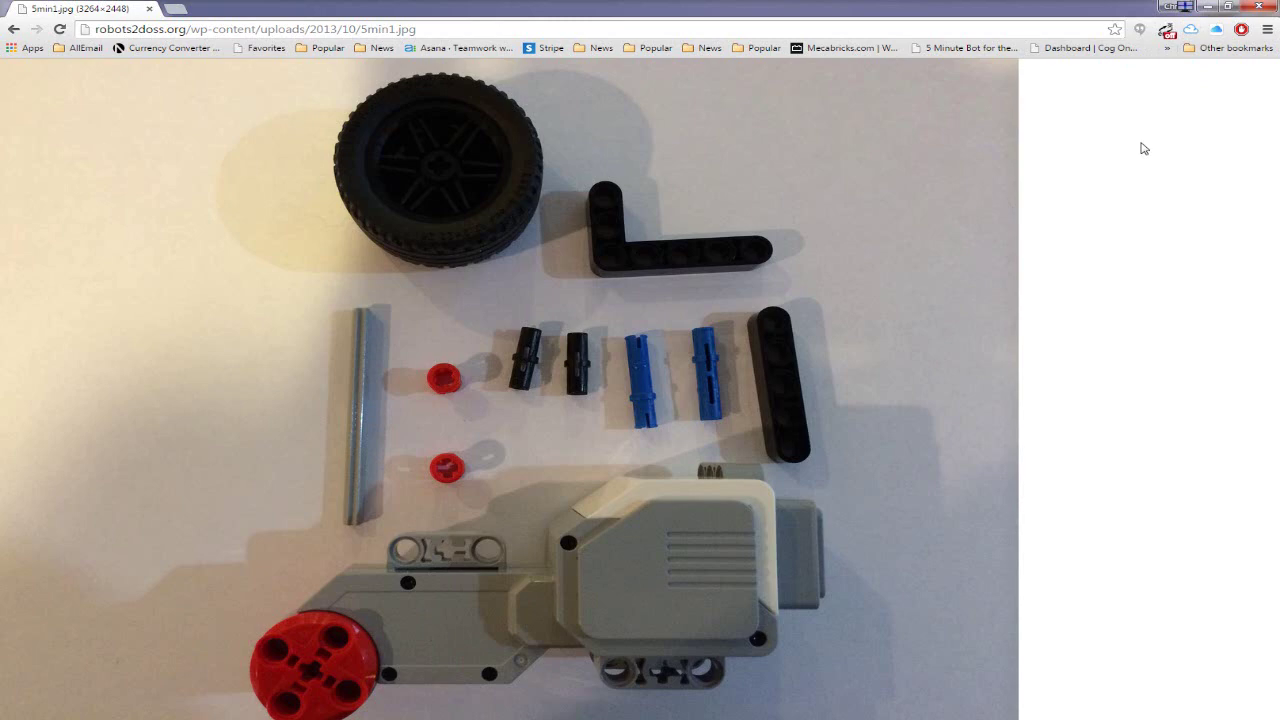
- Switch to LEGO Digital Designer and place a large Mindstorms motor with red hubs on the empty baseplate
left_click(1207, 7)
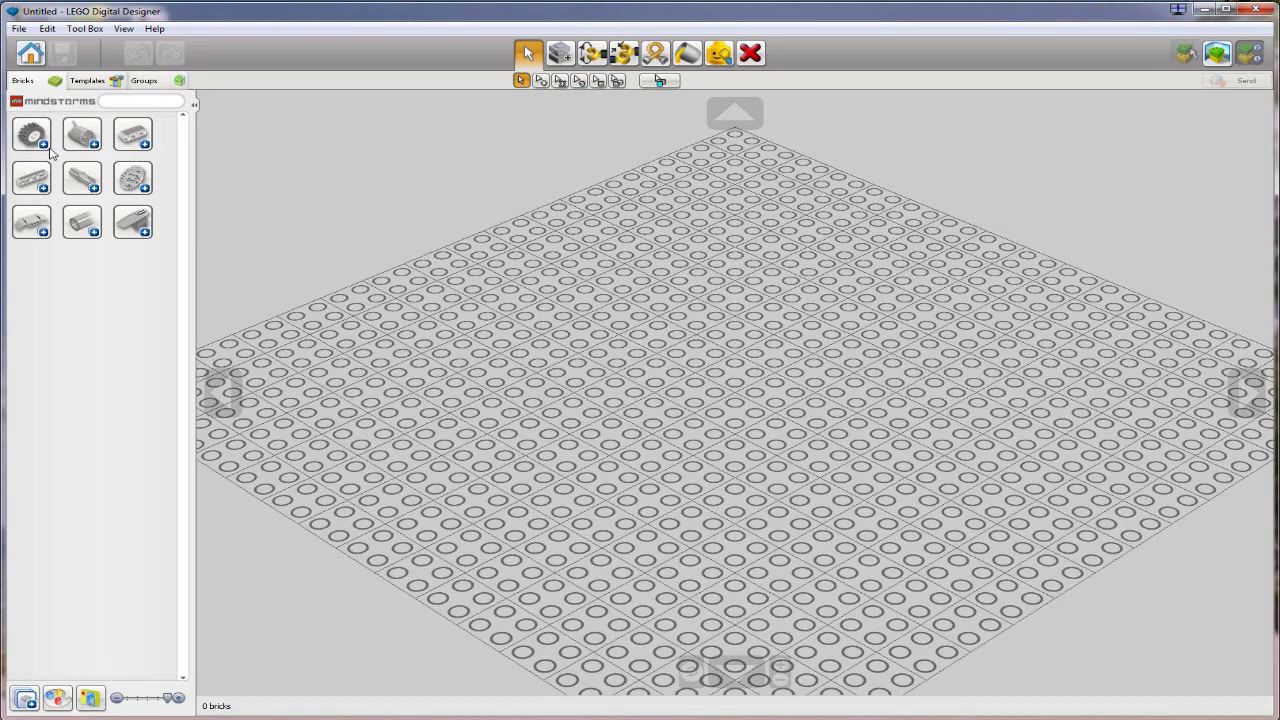
left_click(82, 135)
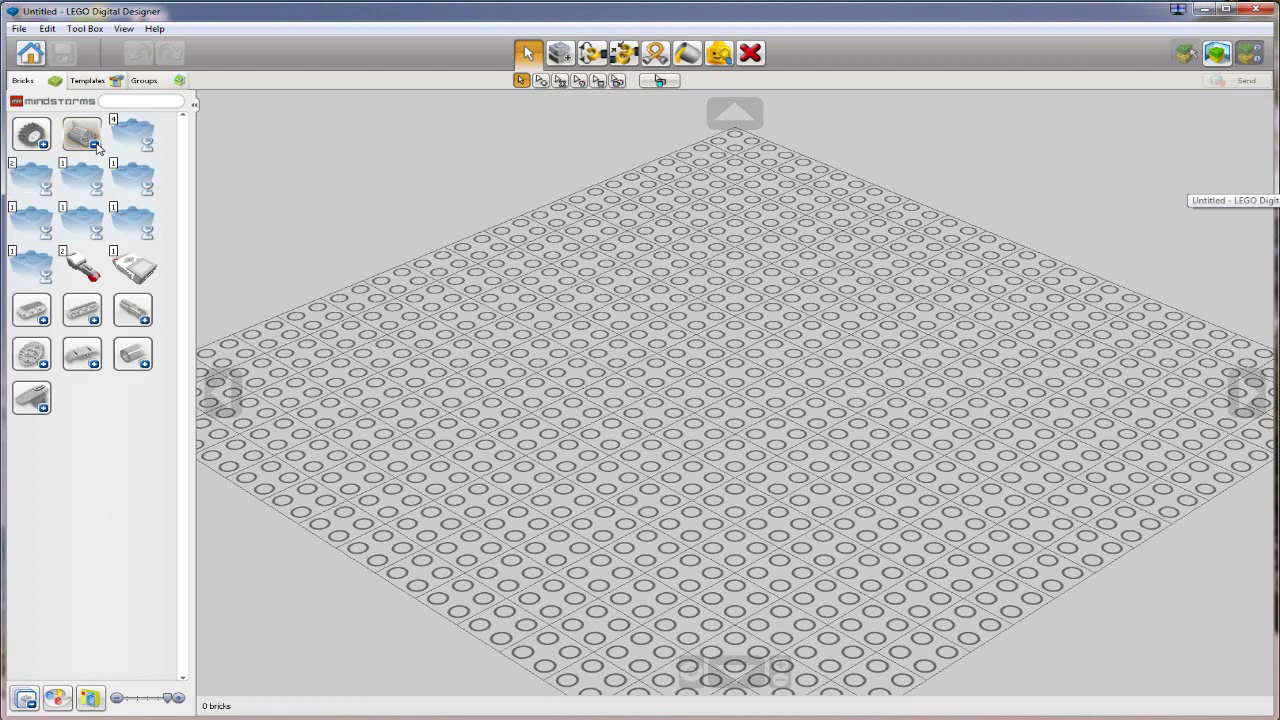
left_click(82, 268)
left_click(787, 430)
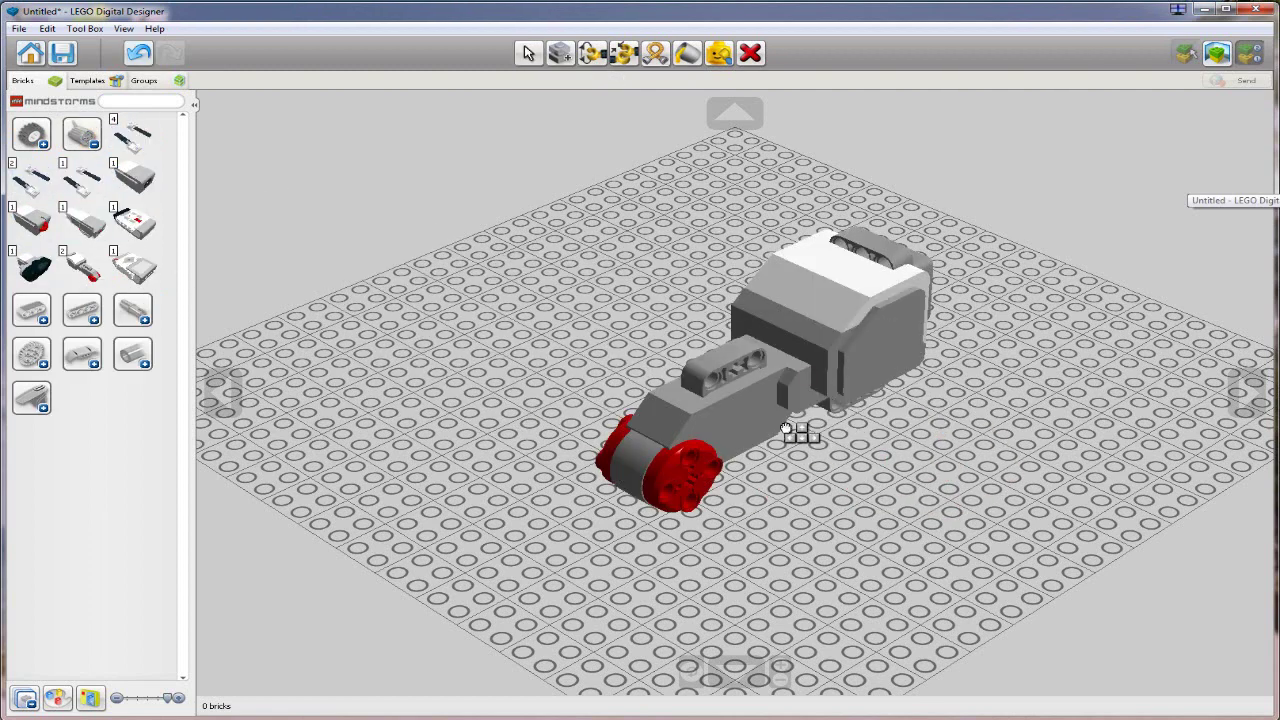
key("Down")
key("Down")
key("Down")
key("Down")
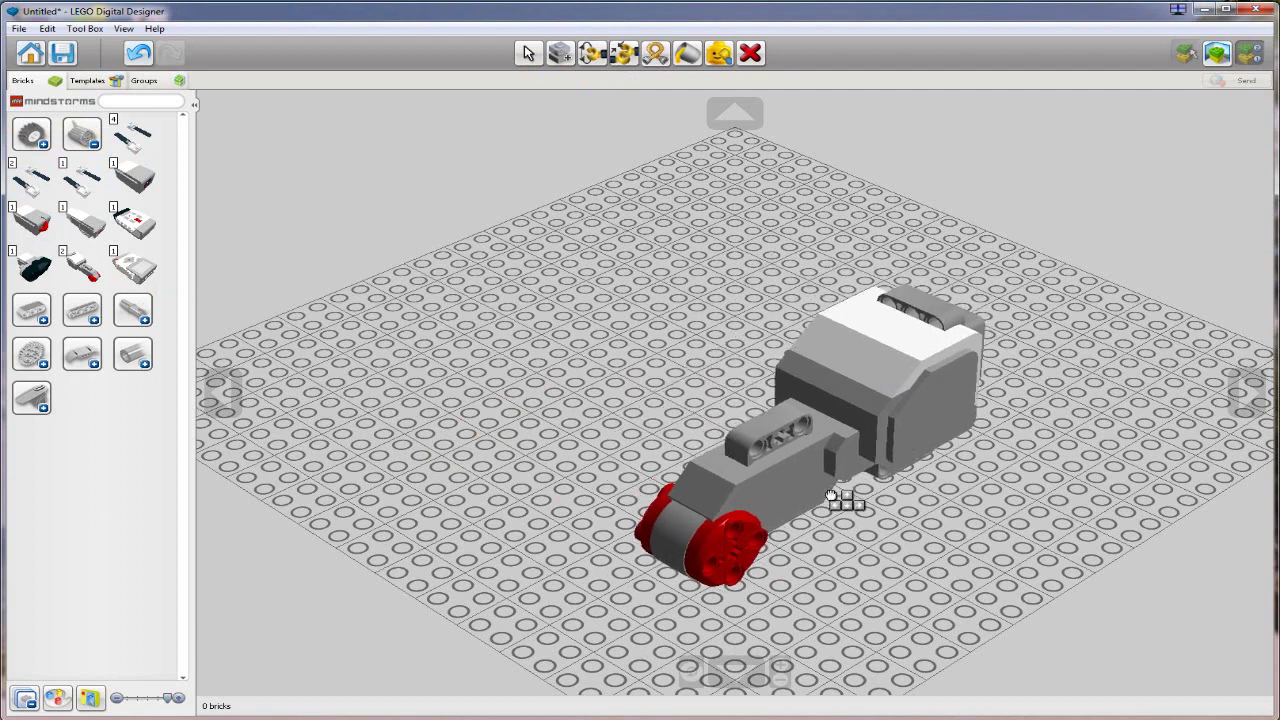
left_click(831, 497)
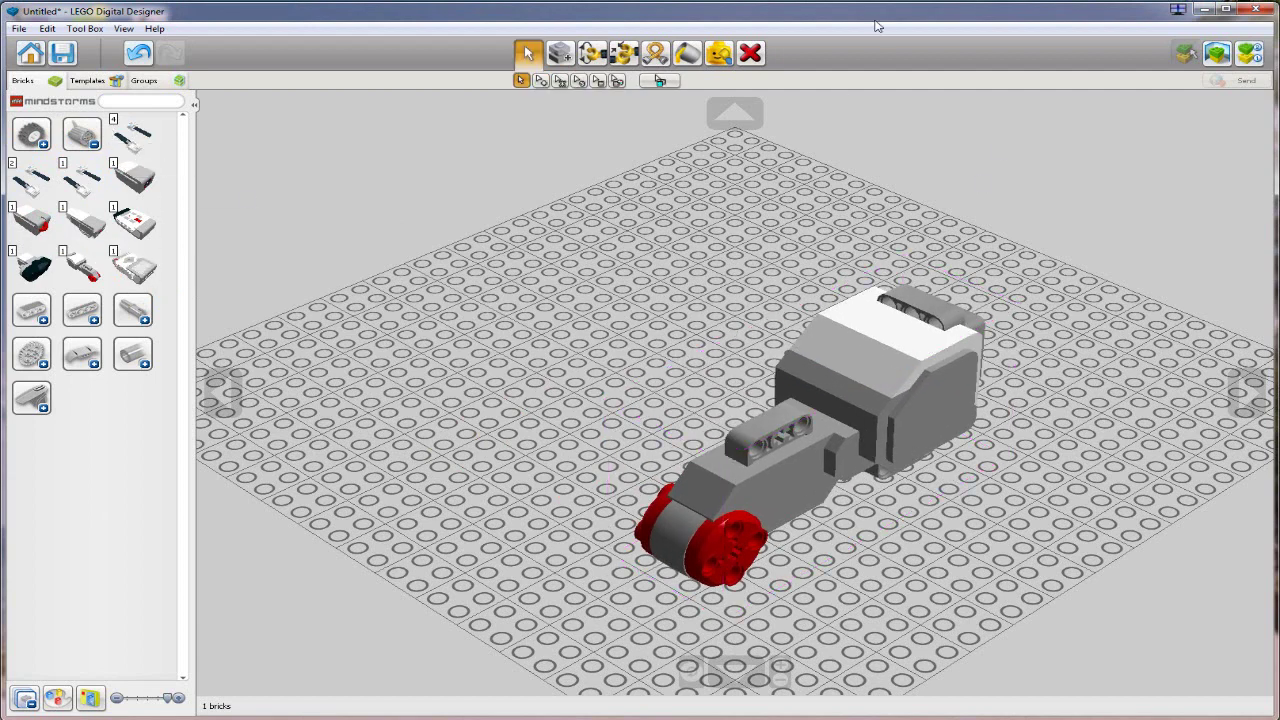
left_click(86, 138)
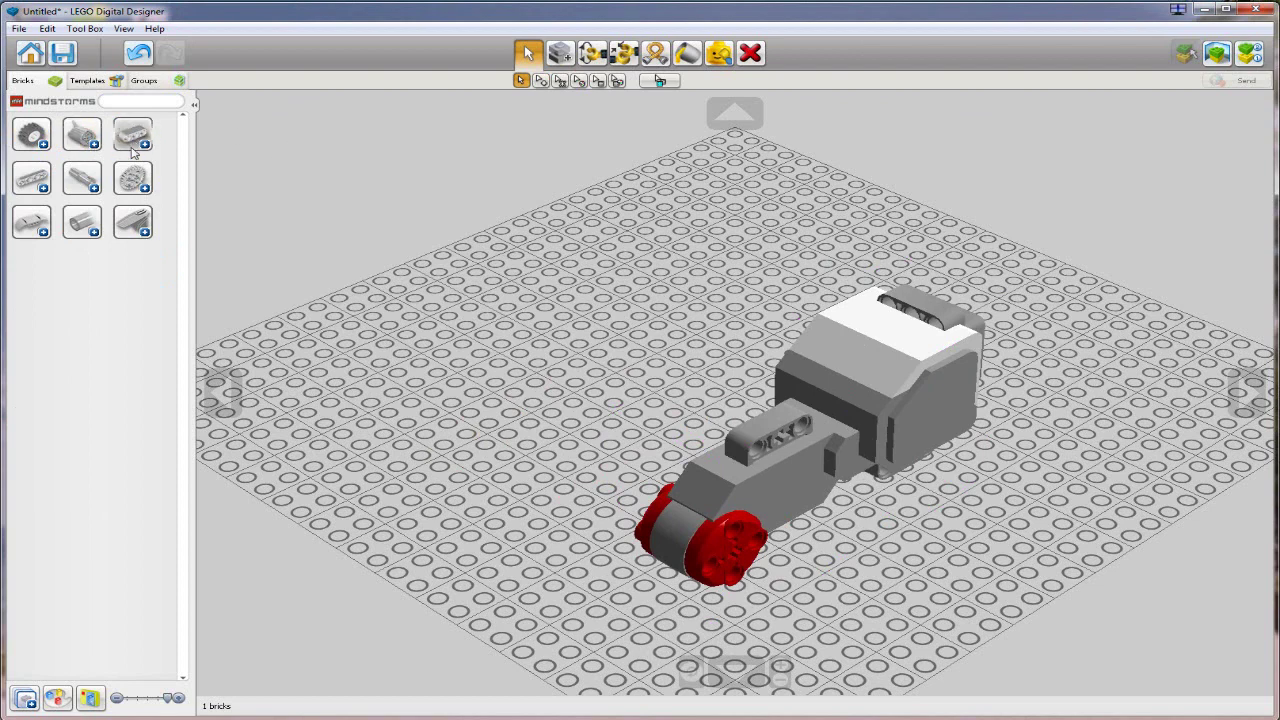
- Place two short black connector pegs side by side on the baseplate next to the motor
left_click(82, 177)
left_click(130, 222)
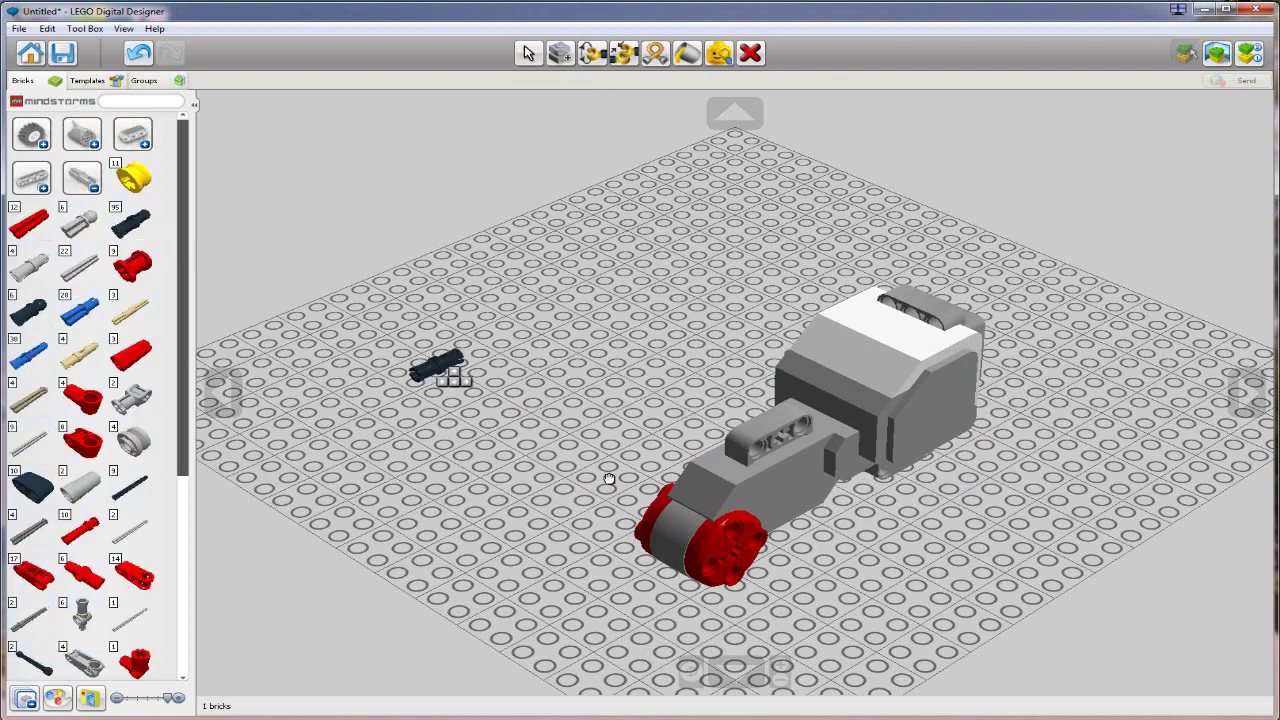
left_click(582, 444)
left_click(576, 444)
key("c")
left_click(624, 434)
- Place two long blue connector pegs side by side behind the black pegs
left_click(12, 360)
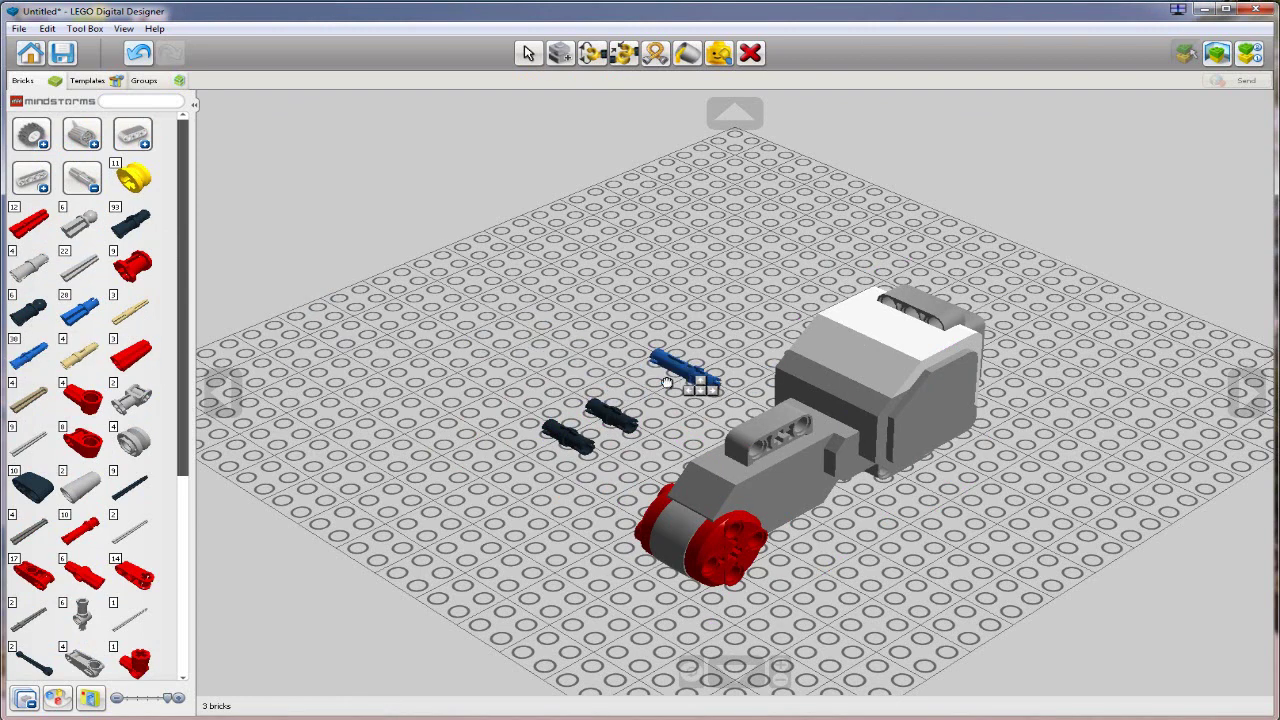
left_click(667, 383)
key("c")
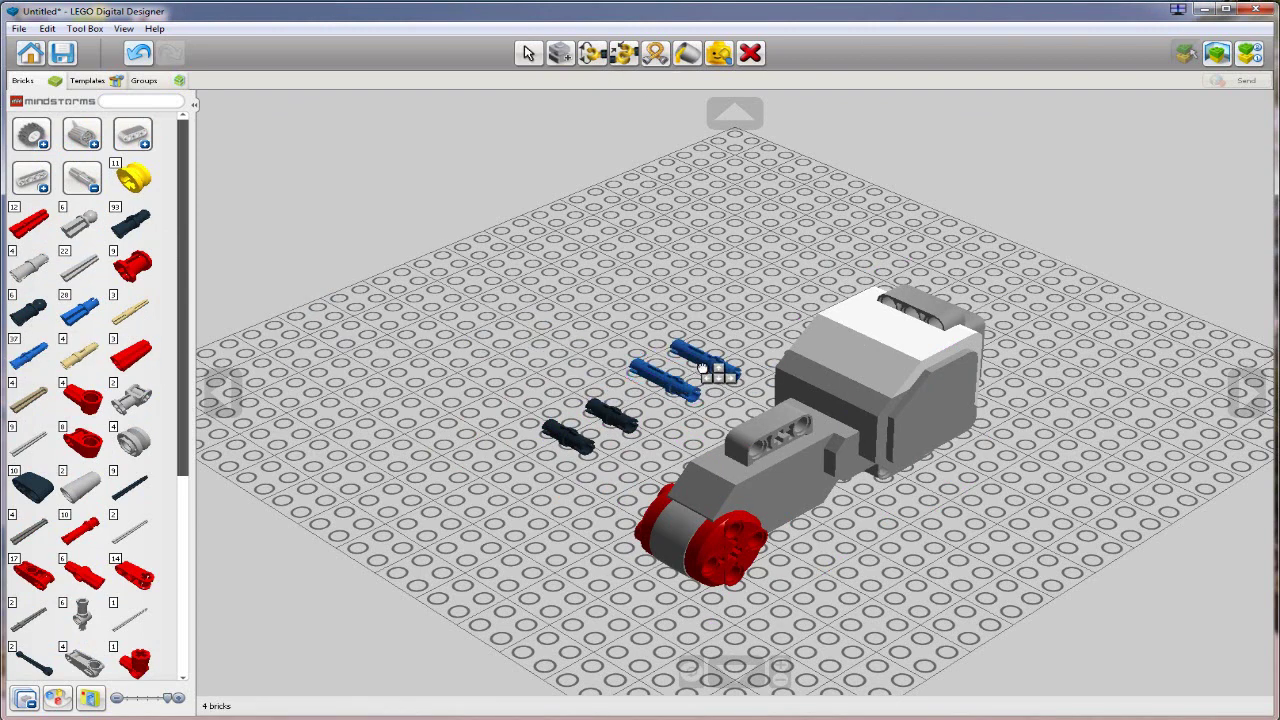
left_click(704, 370)
left_click(82, 178)
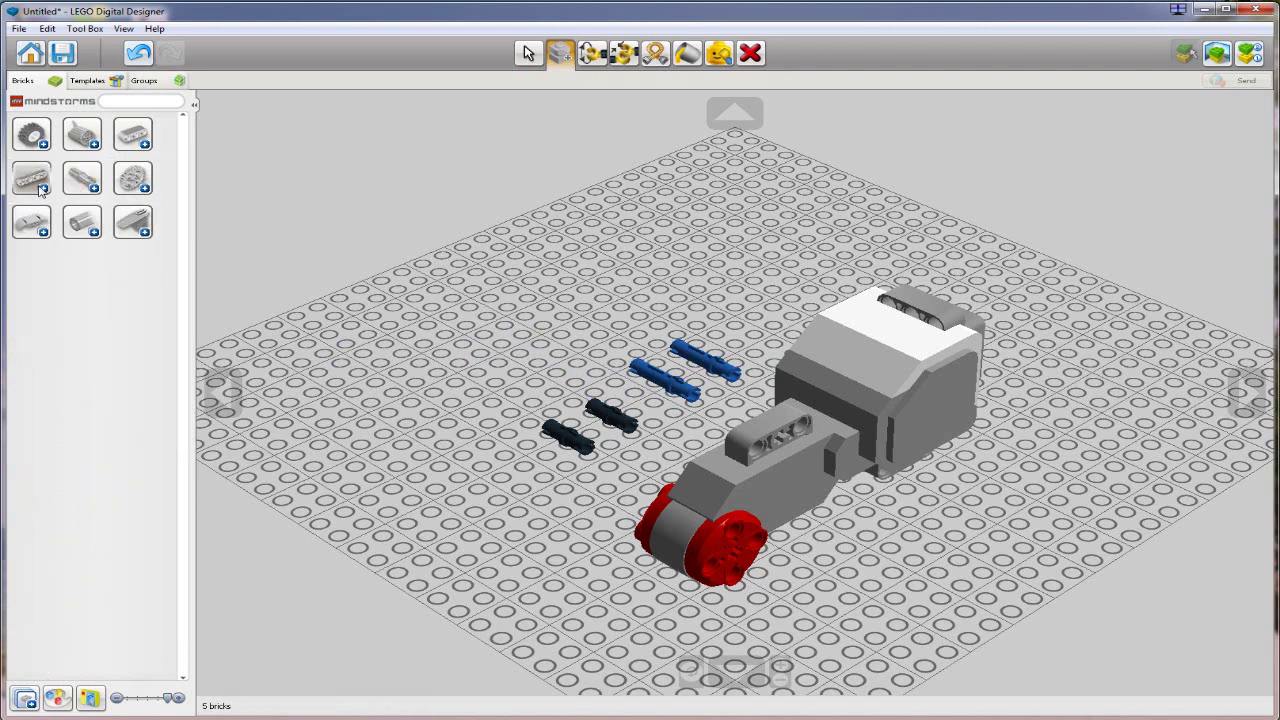
- Place a straight black five-hole beam on the baseplate behind the blue pegs
left_click(148, 148)
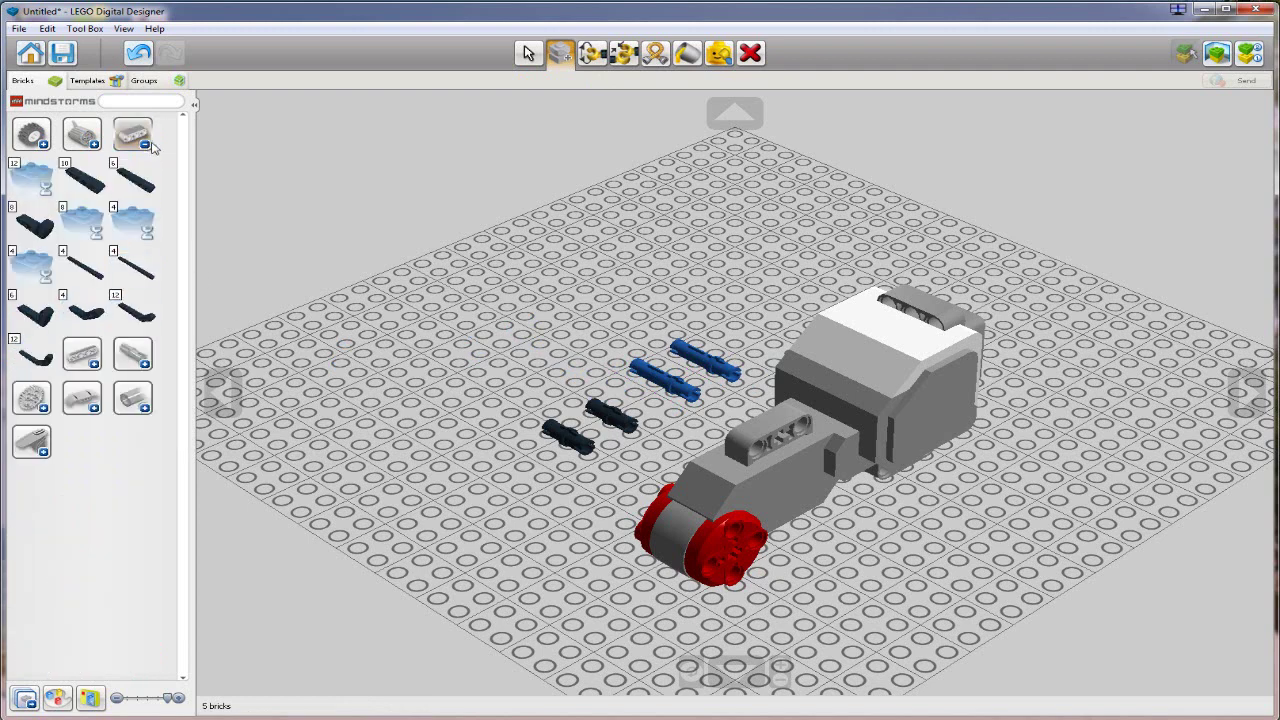
left_click(86, 185)
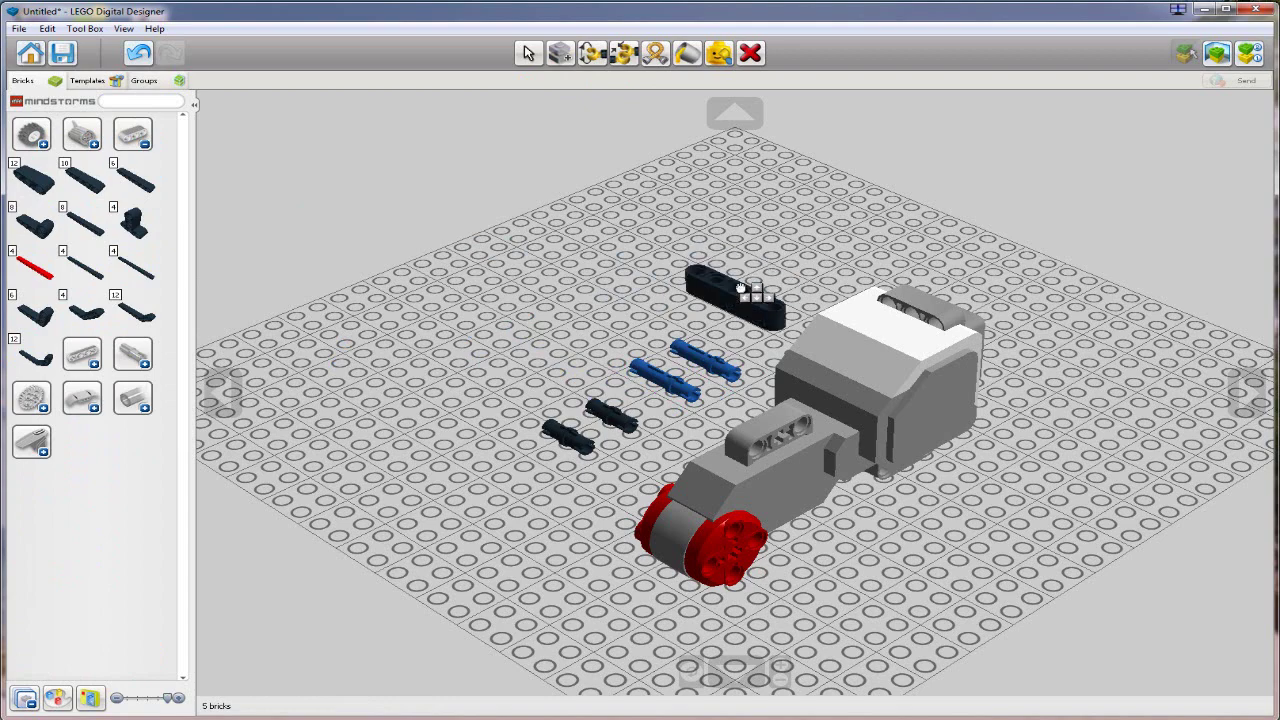
left_click(740, 290)
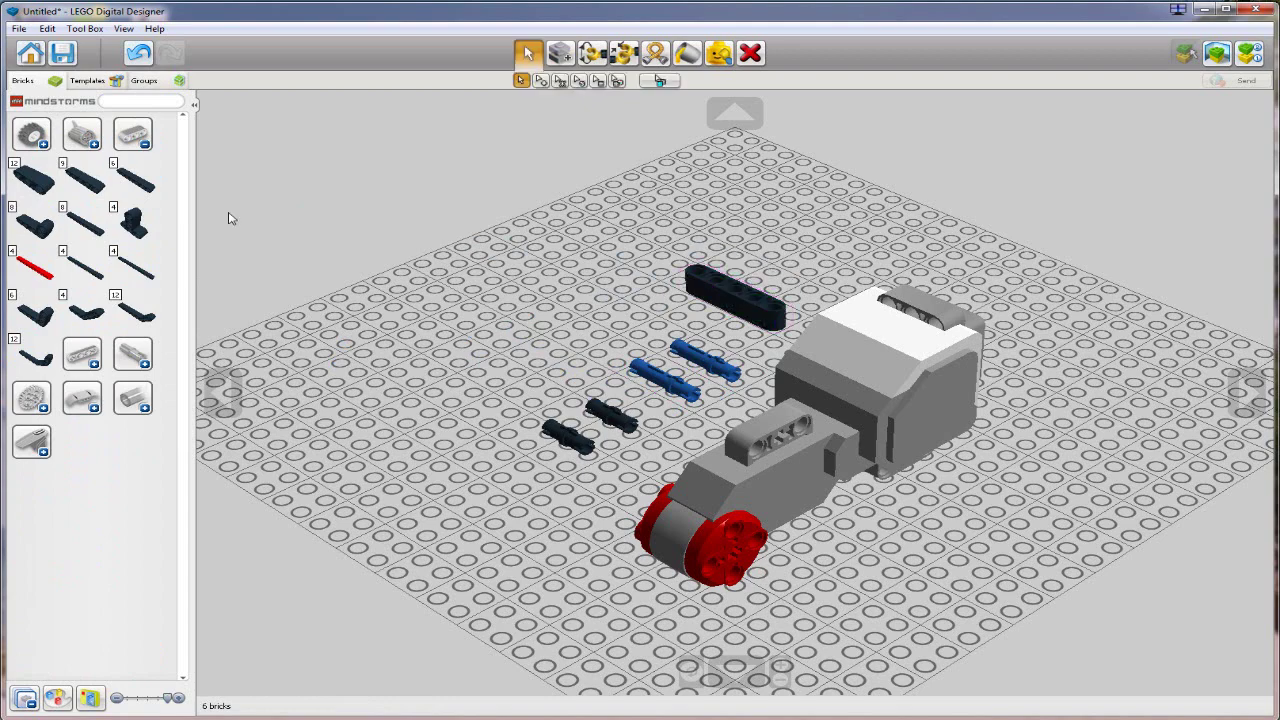
- Check the parts photo in the browser and lay a black 3x5 L-shaped beam flat on the baseplate beside the pegs
key("alt+Tab")
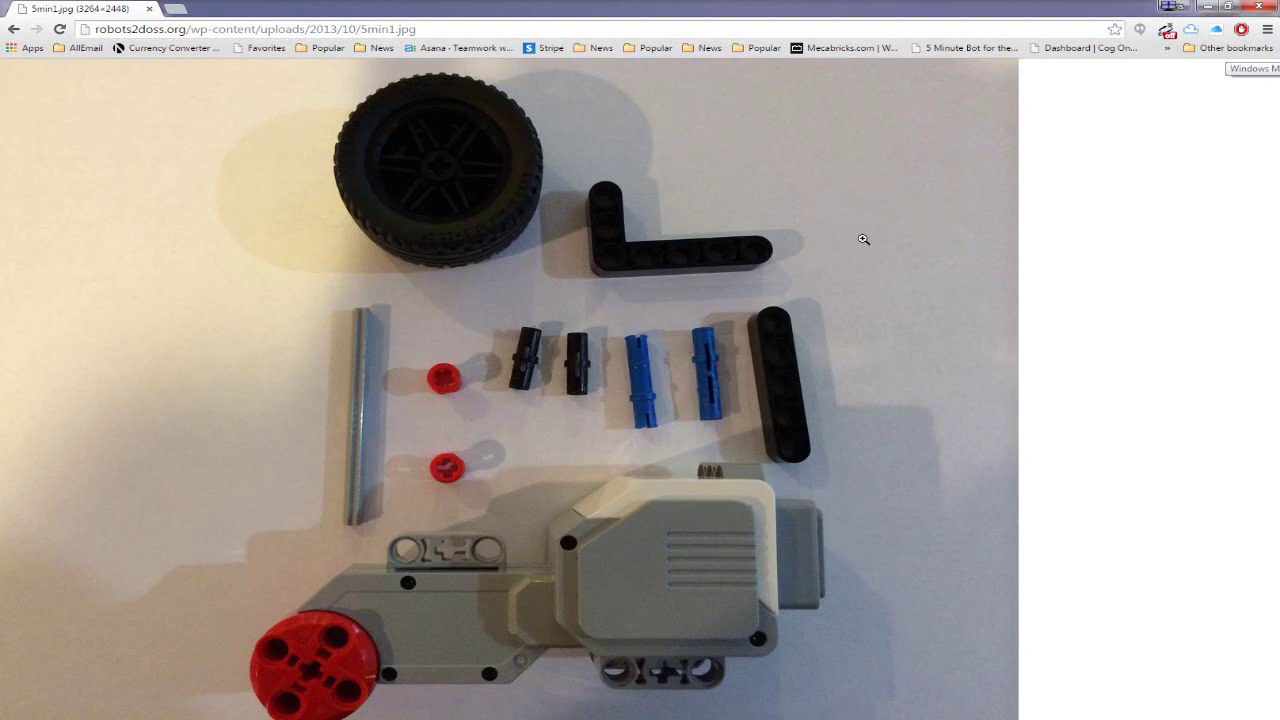
key("alt+Tab")
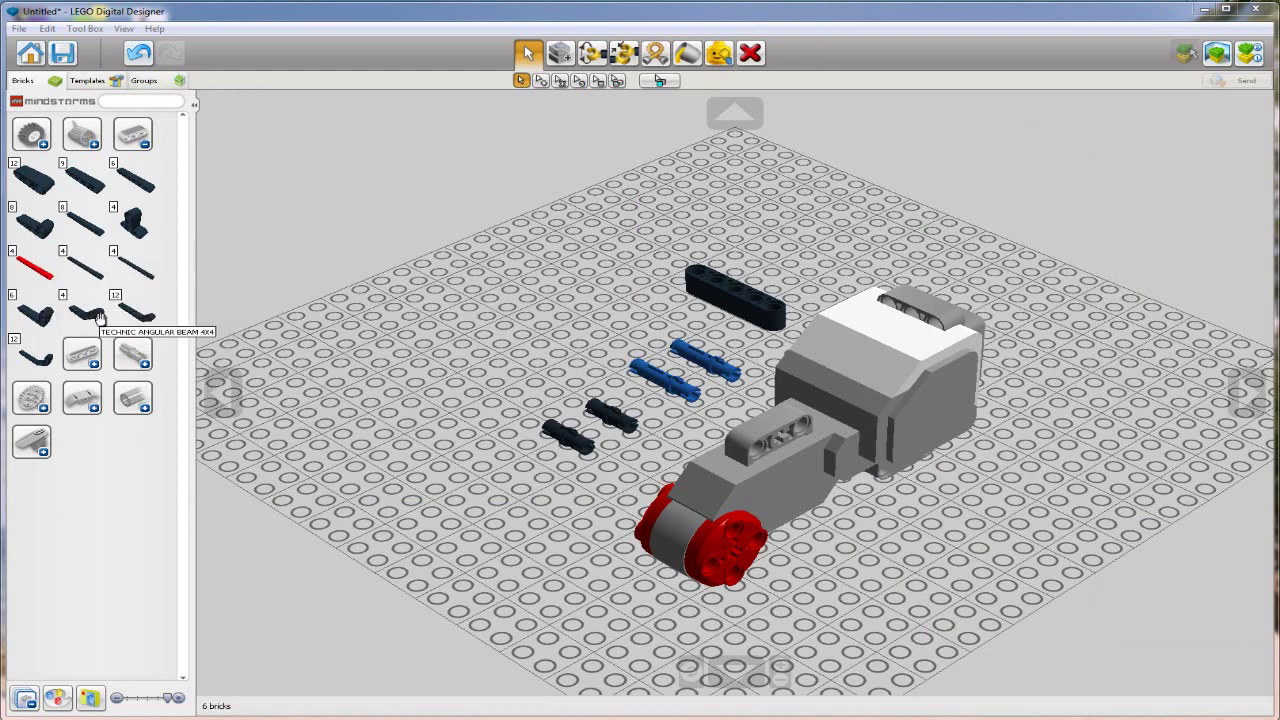
left_click(30, 318)
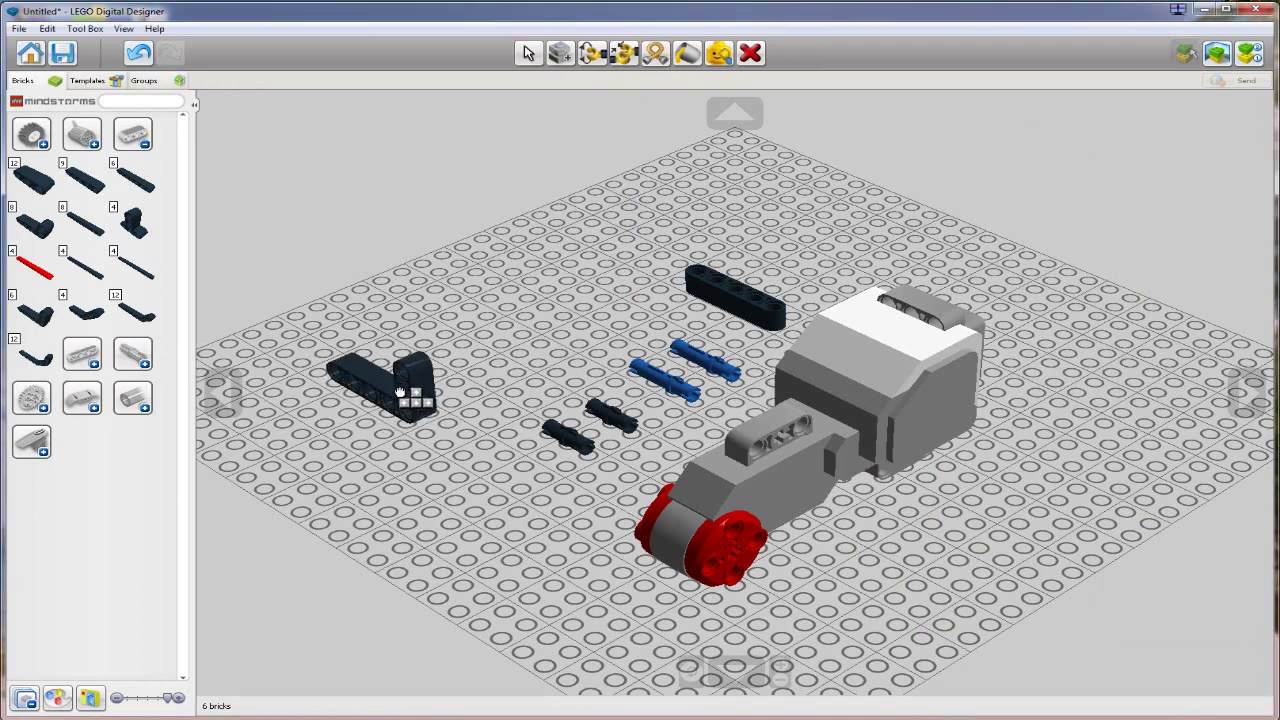
left_click(452, 355)
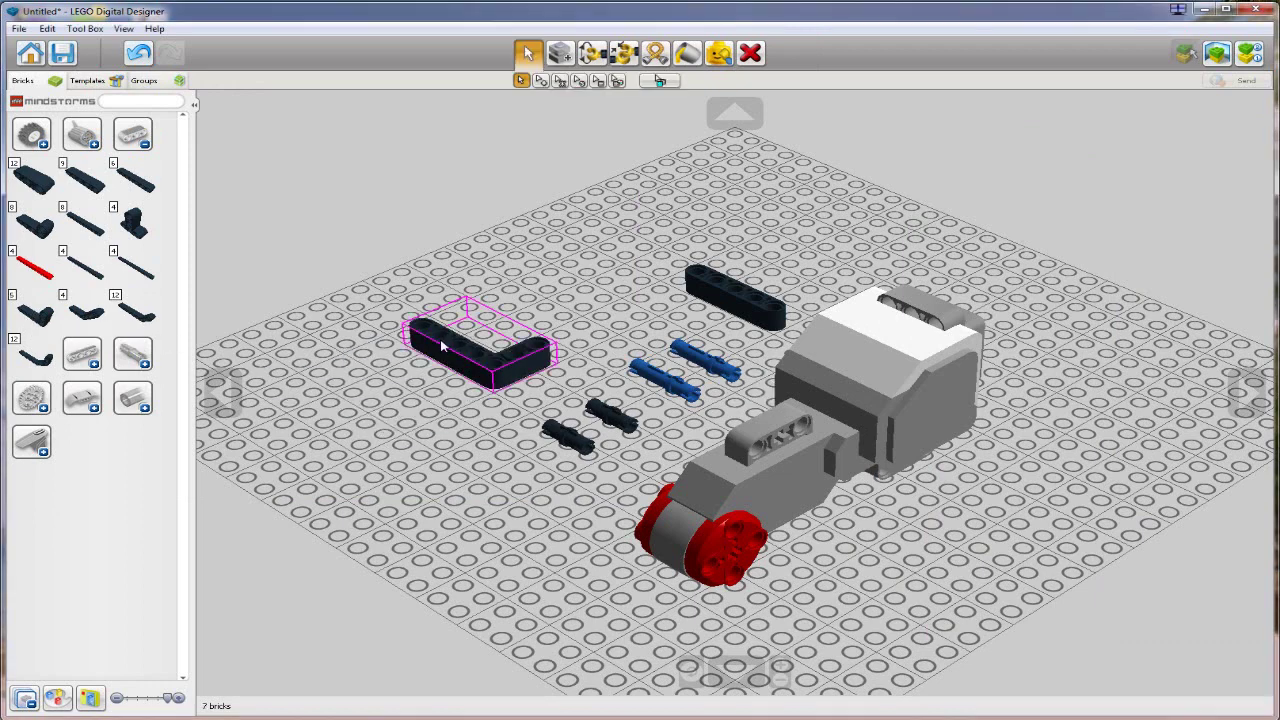
left_click(145, 145)
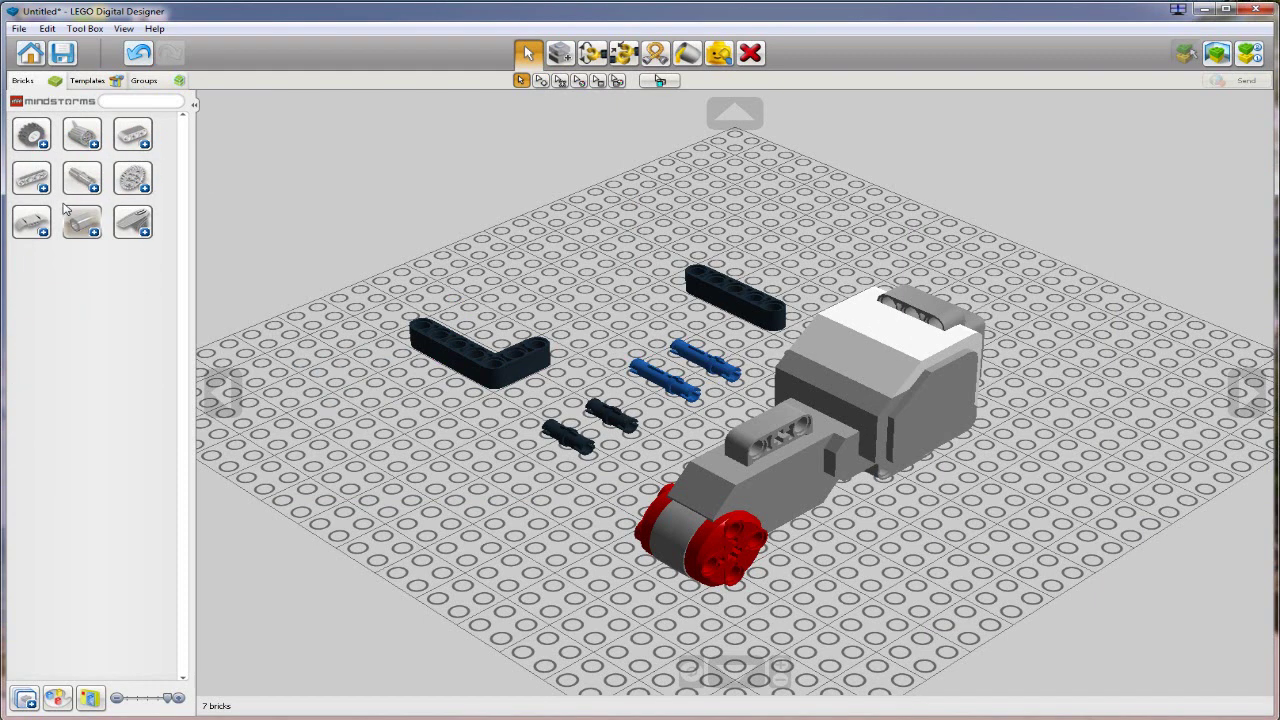
- Place two red cross-axle bushes beside the black pegs and one long grey cross axle next to them
left_click(90, 190)
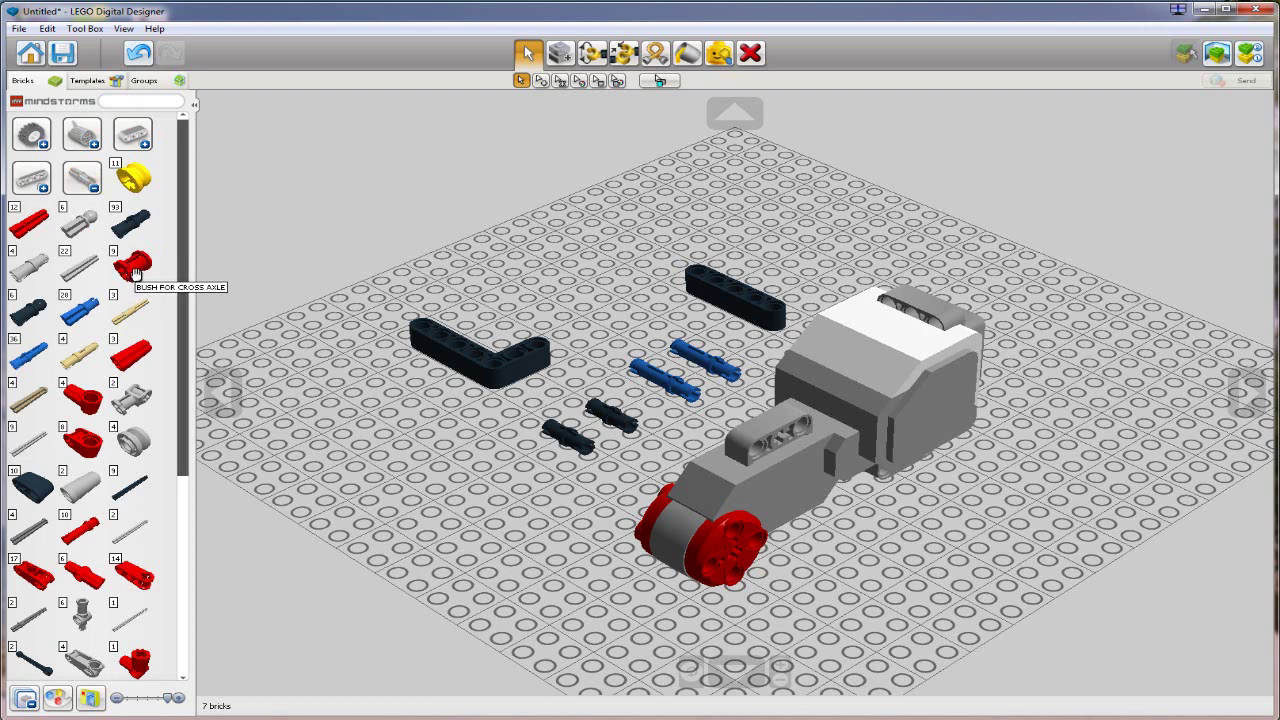
left_click(135, 272)
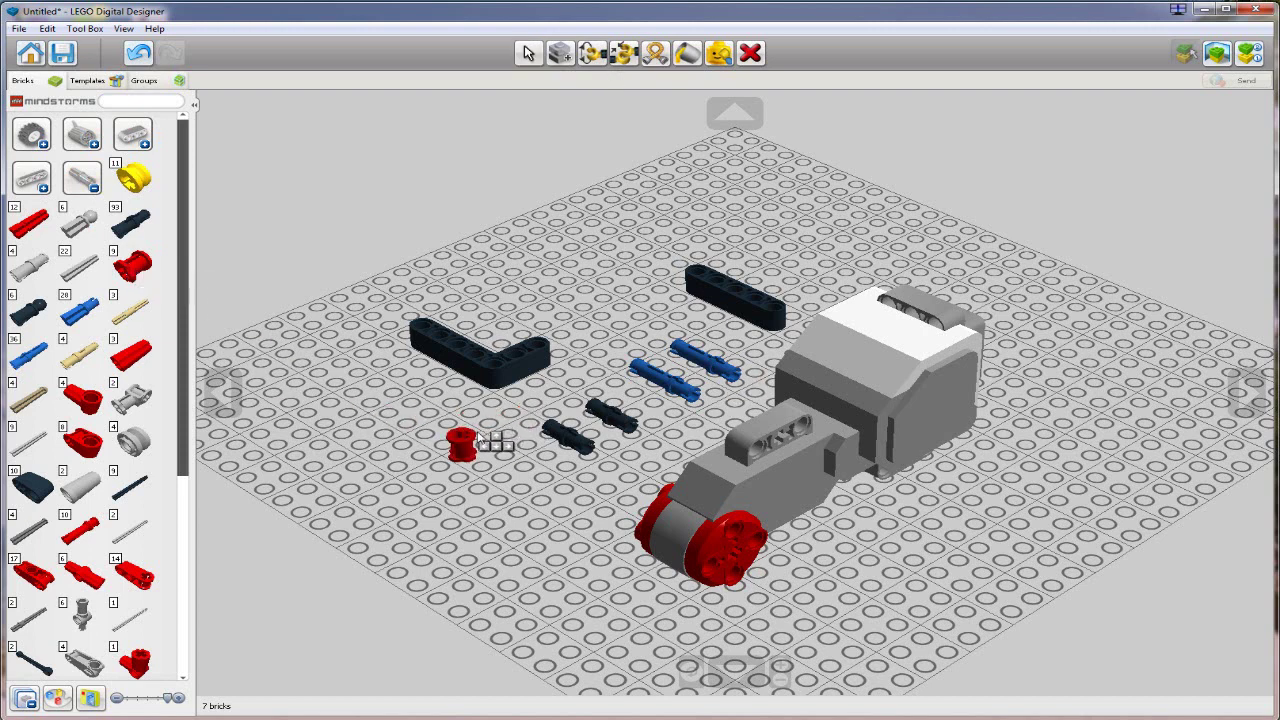
left_click(488, 433)
key("c")
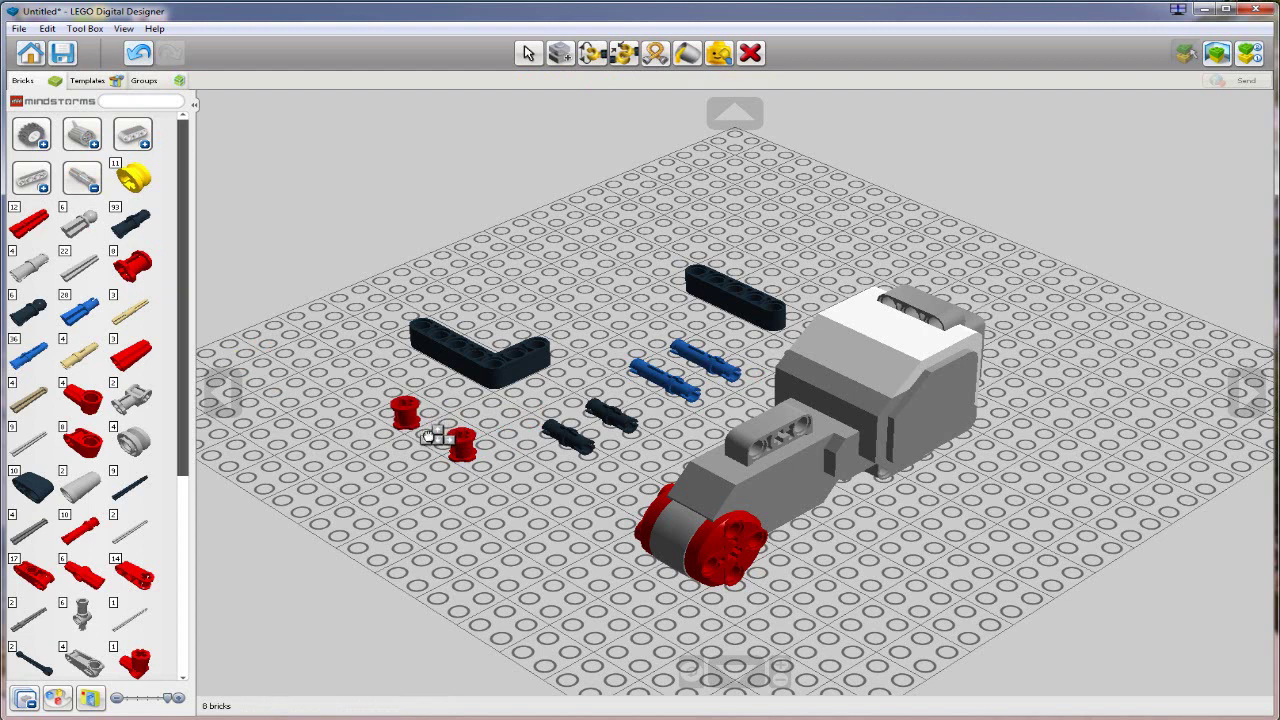
left_click(438, 430)
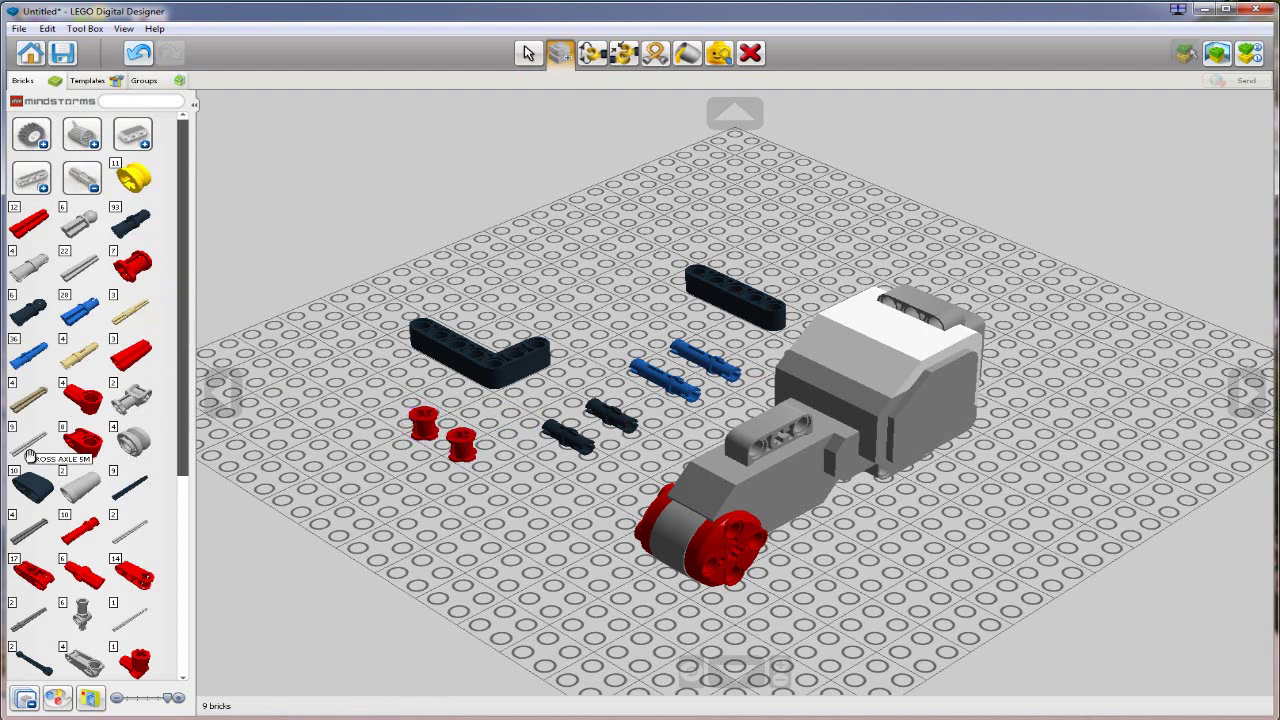
left_click(130, 530)
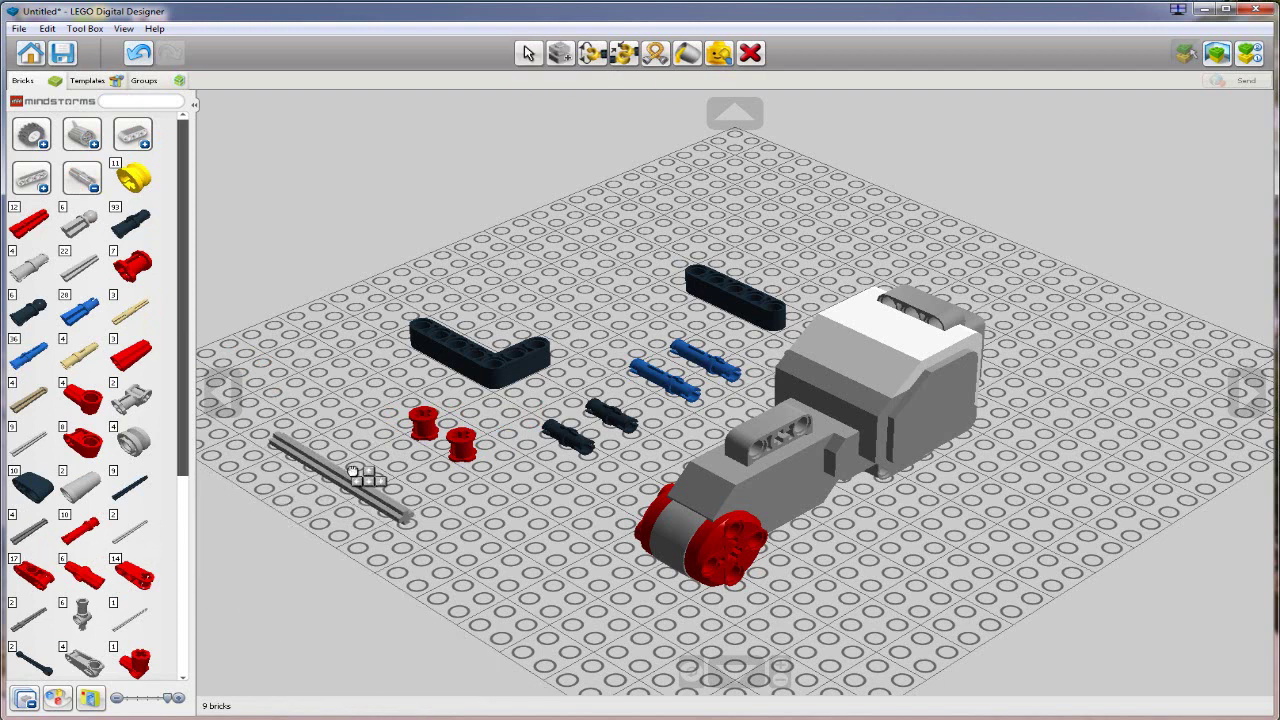
left_click(352, 470)
- Lay the motor on its side in front of the pegs and turn the L-shaped beam to match the parts photo
right_click_drag(585, 565, 768, 505)
left_click_drag(768, 505, 783, 415)
left_click_drag(585, 268, 678, 276)
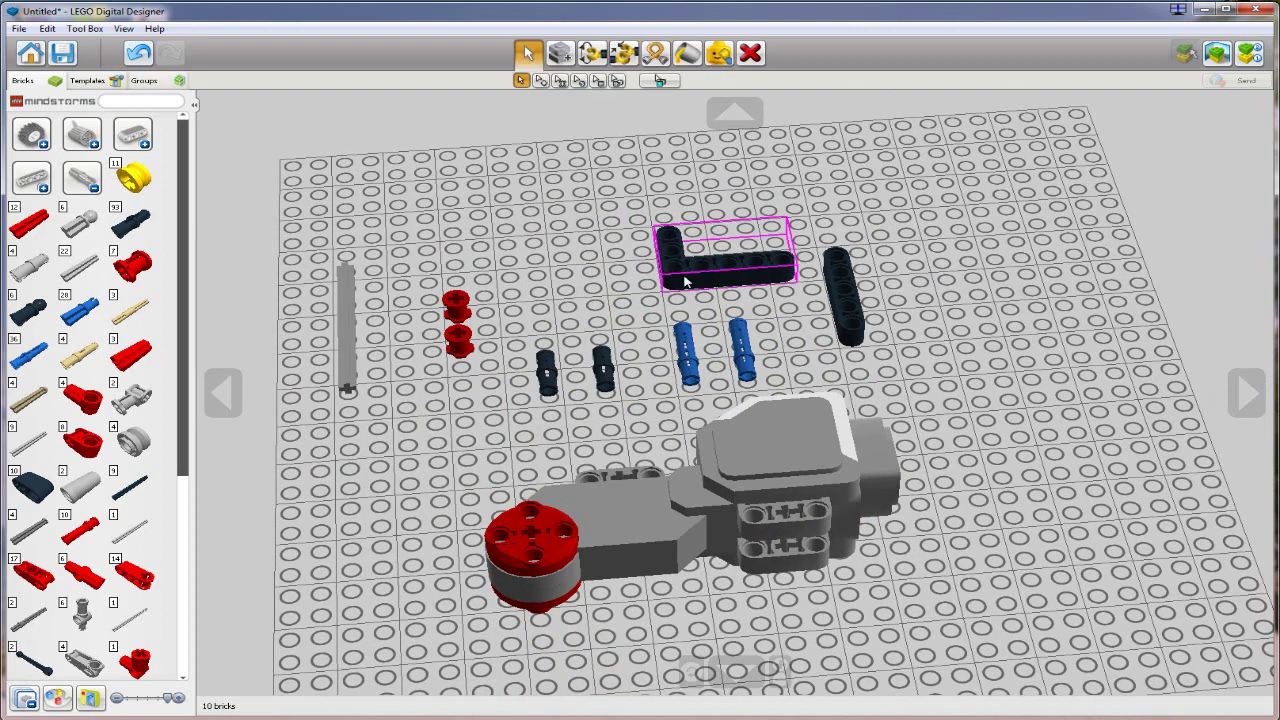
- Place a black wheel rim flat beside the L-shaped beam and fit the wide Ø43,2 x 22 tyre onto it
left_click(46, 145)
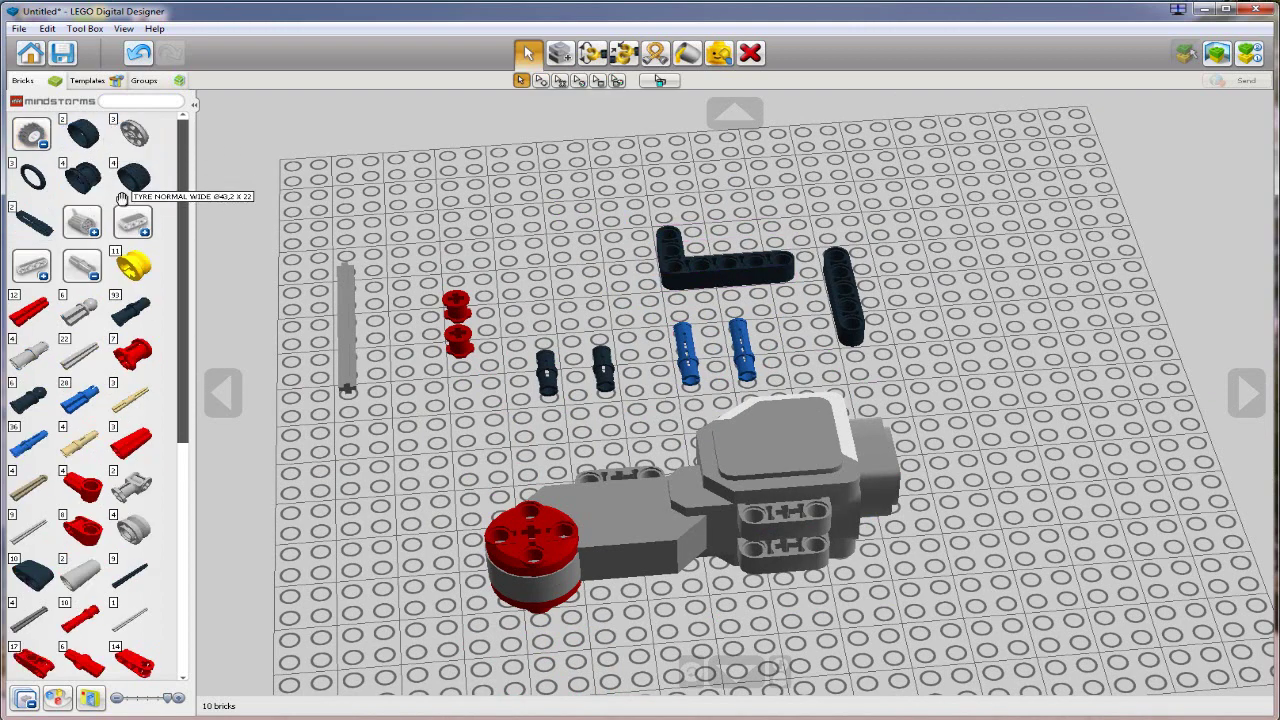
left_click(133, 195)
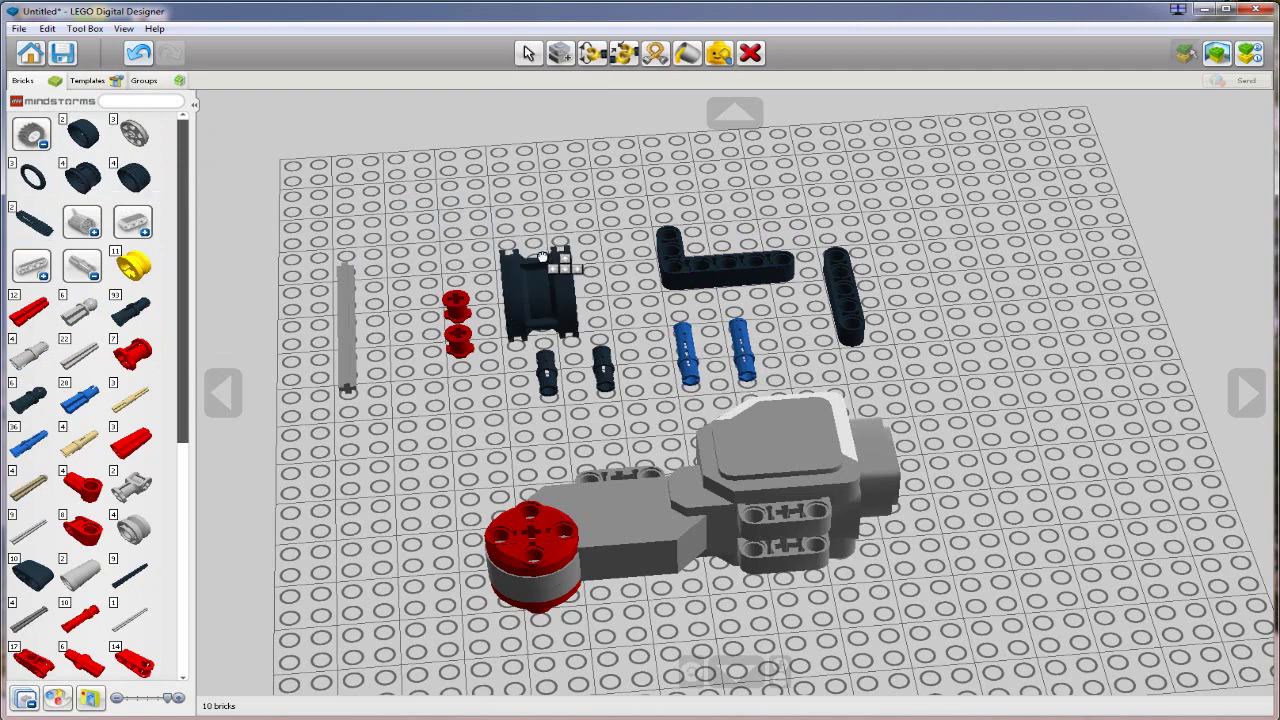
left_click(608, 241)
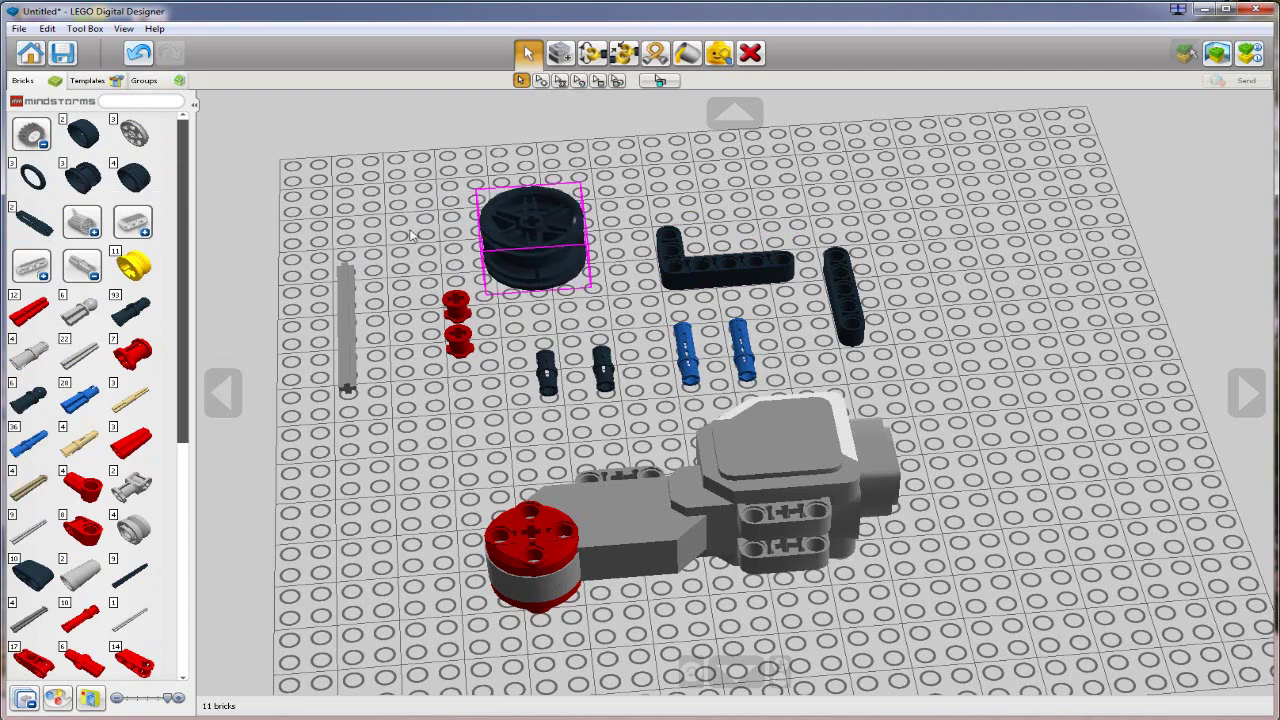
left_click(137, 176)
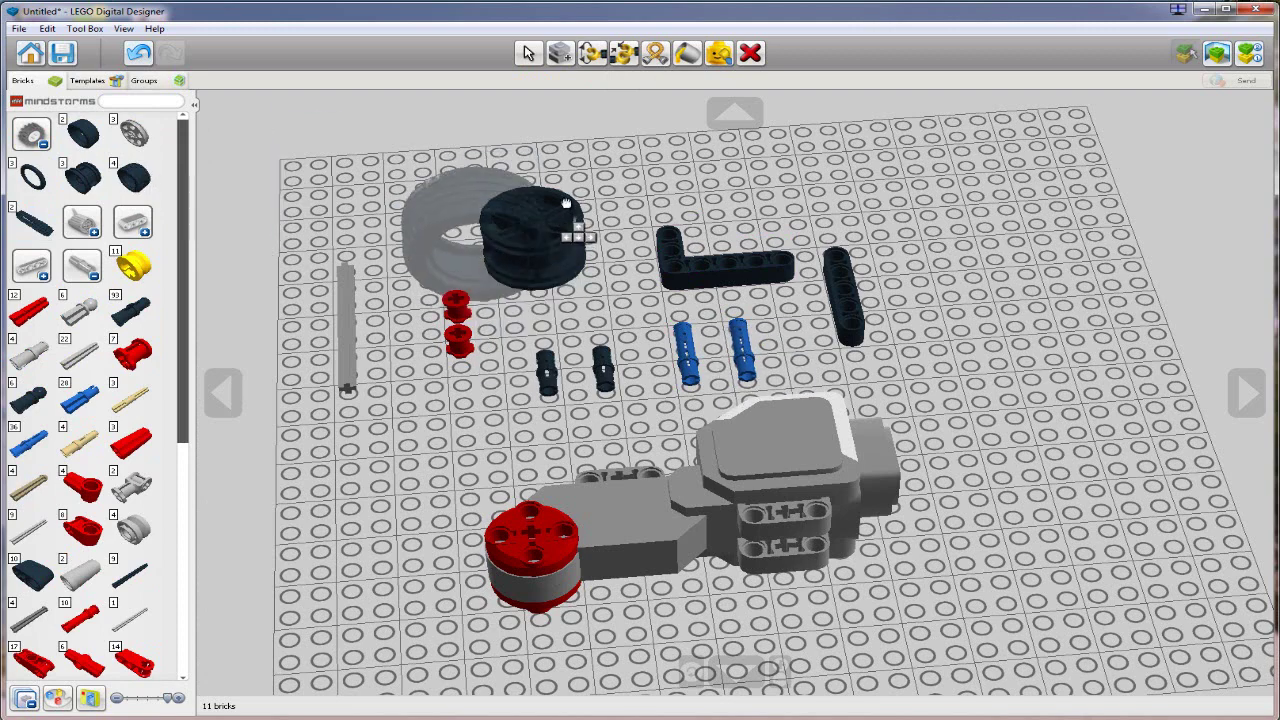
left_click(622, 246)
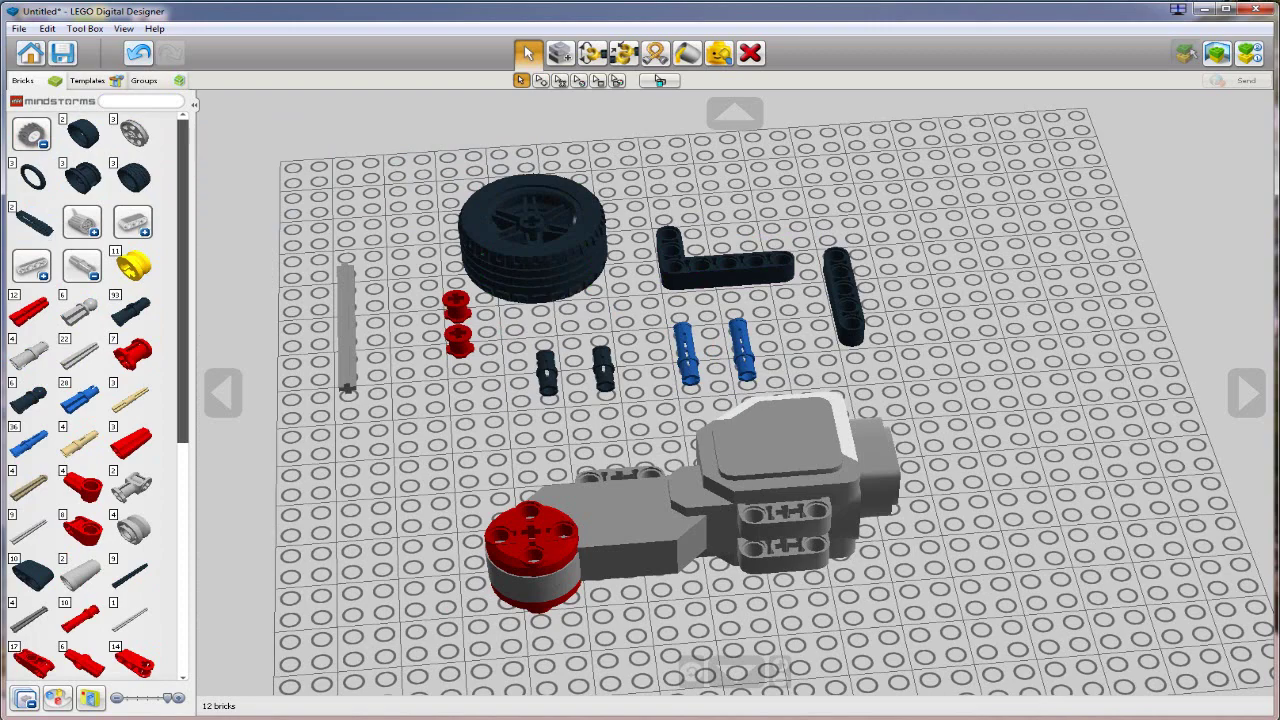
- Reposition the motor directly below the pegs so the layout matches the parts photo
right_click_drag(981, 313, 972, 377)
left_click(701, 573)
left_click_drag(641, 475, 656, 463)
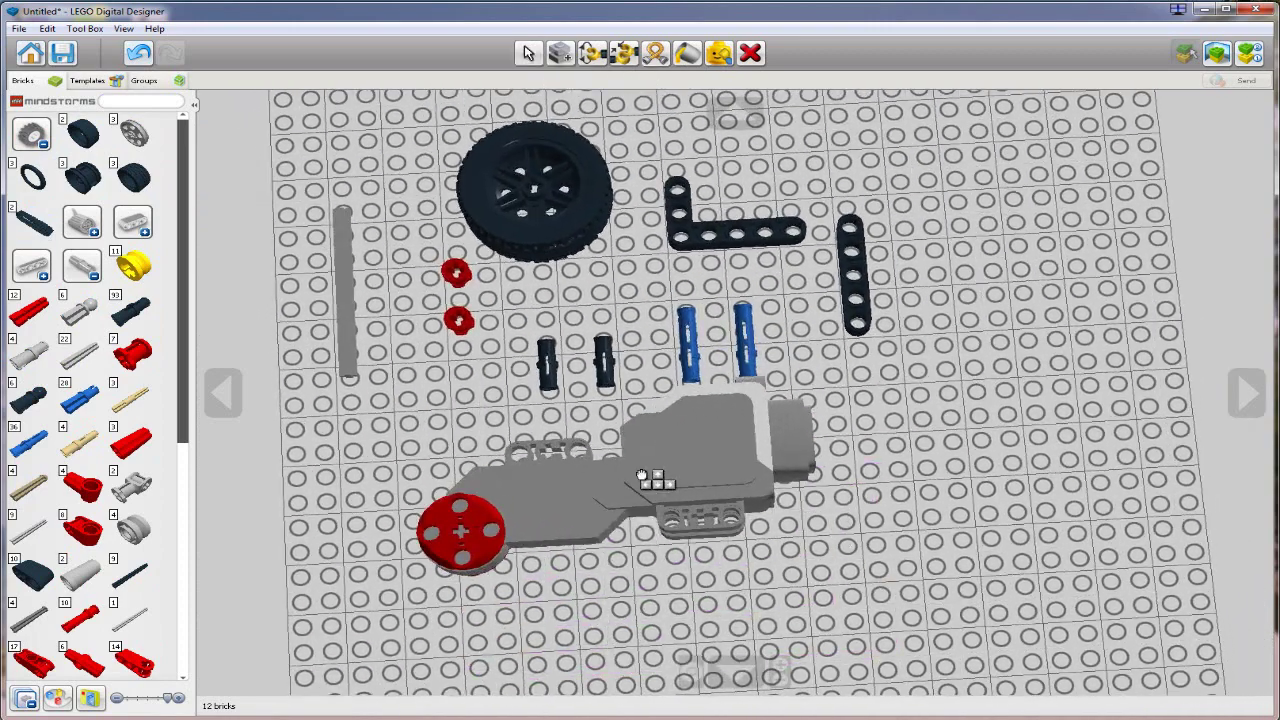
- Switch to the browser and compare the layout with photo 5min1.jpg, and examine the subassemblies in 5min2.jpg
left_click_drag(1279, 183, 733, 58)
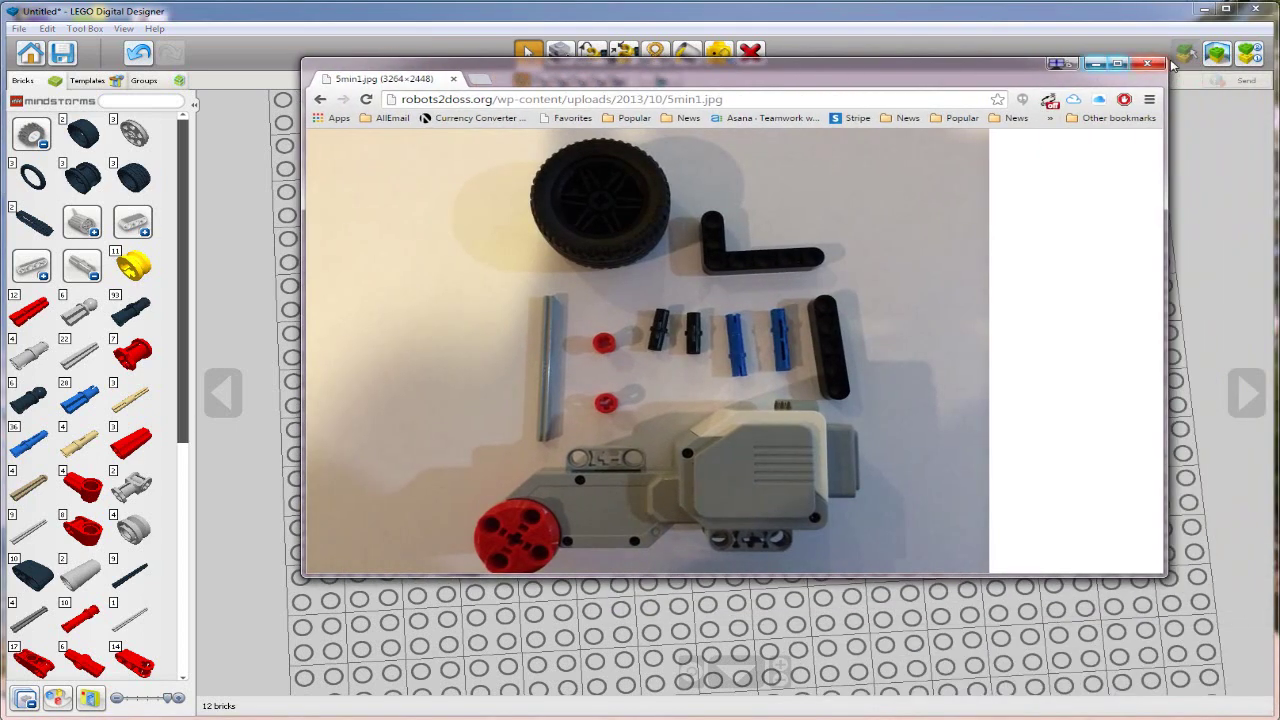
left_click(1113, 61)
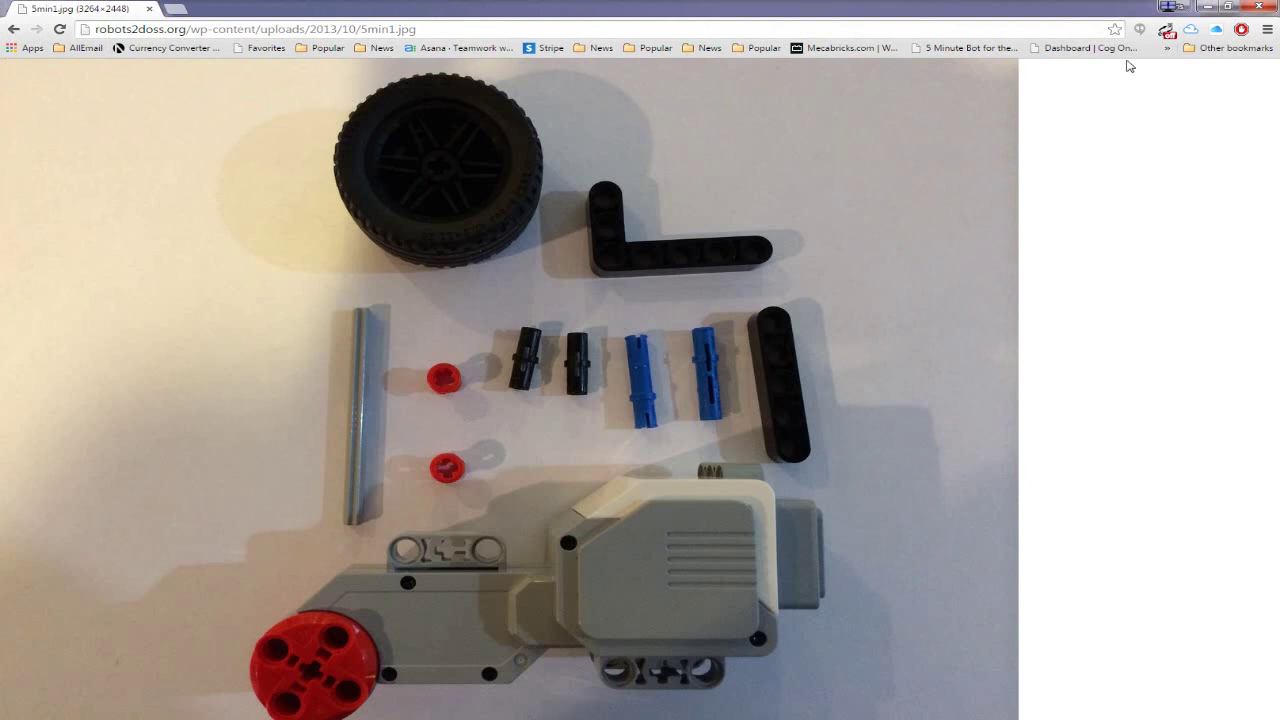
left_click(1208, 9)
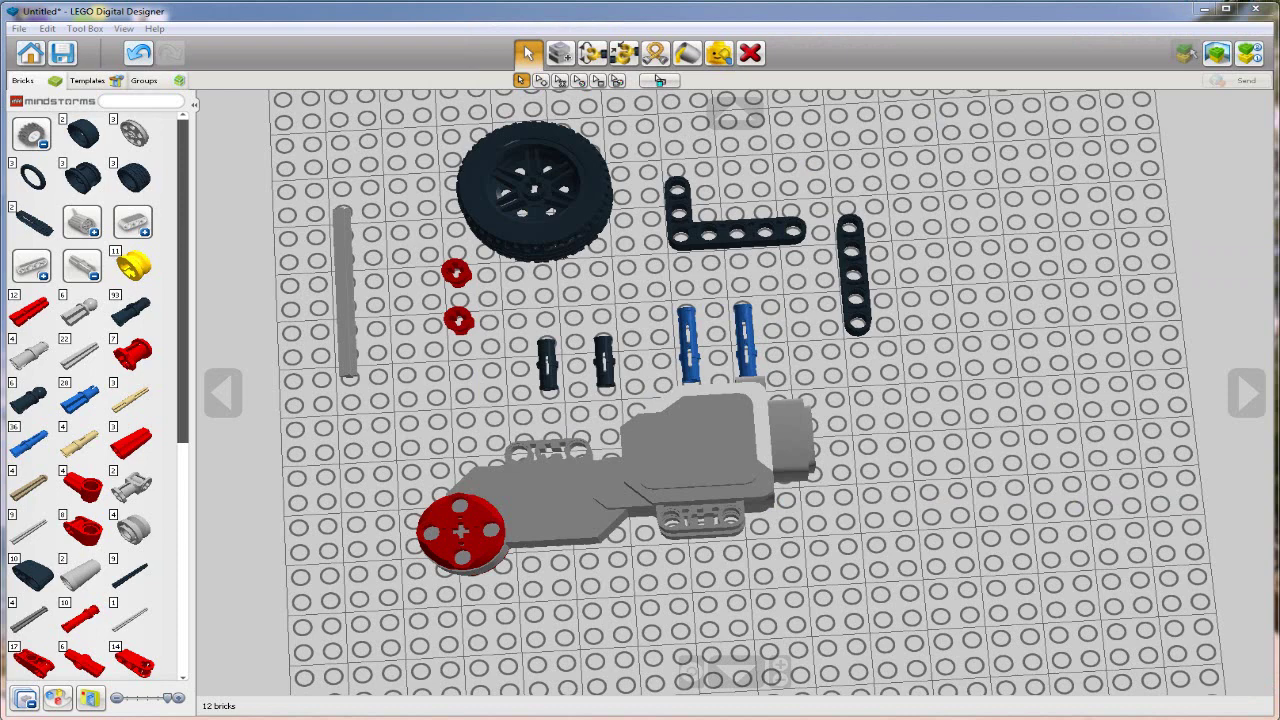
left_click_drag(1279, 129, 617, 95)
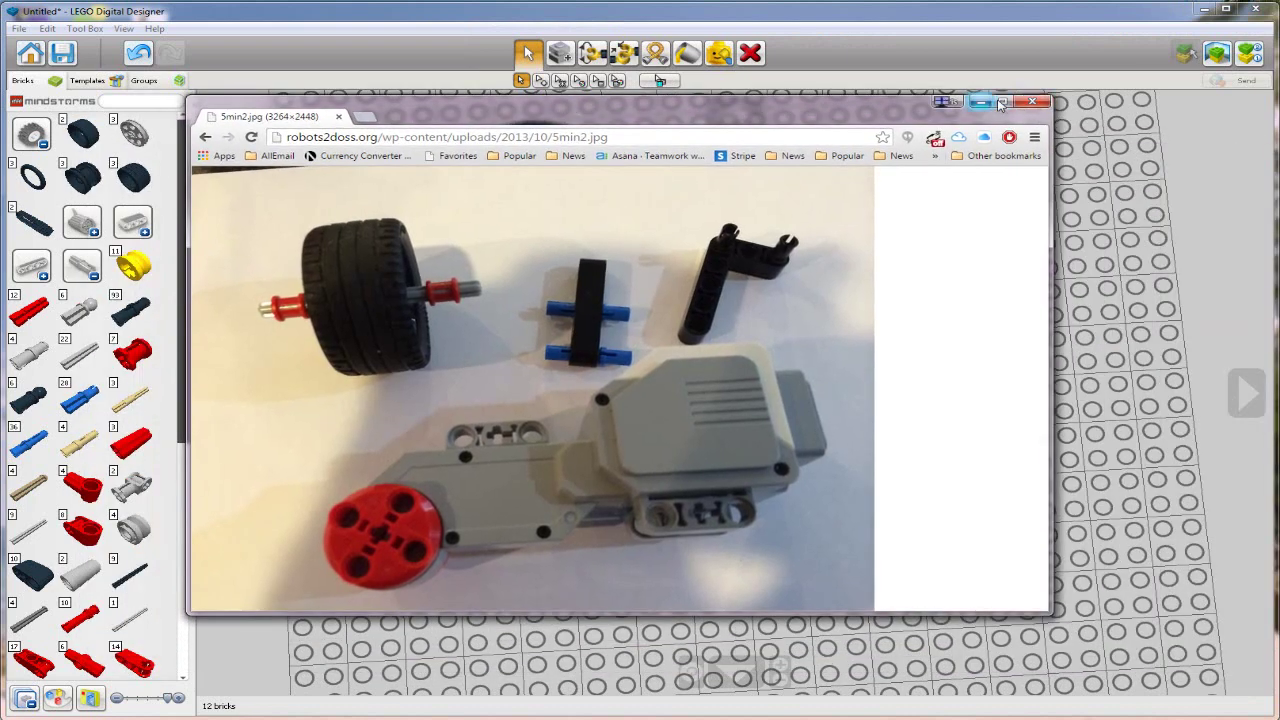
left_click(1003, 102)
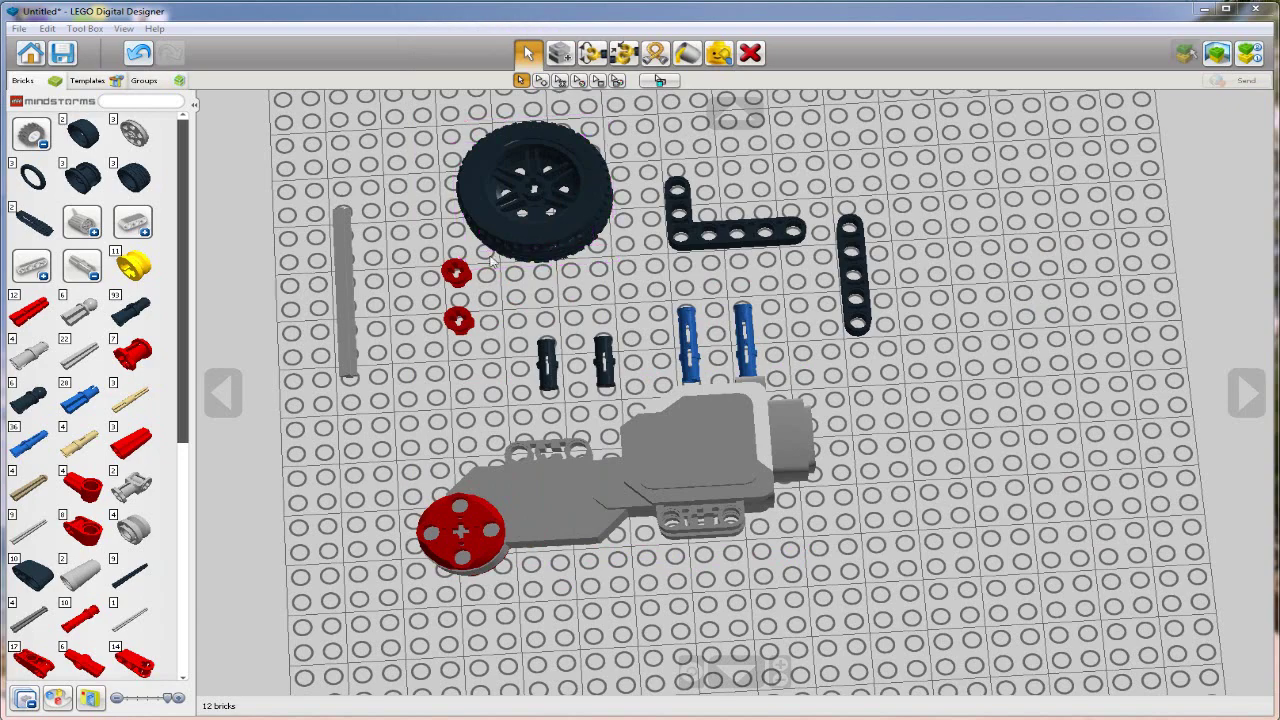
- Try to move the wheel rim and its tyre together as one piece
mouse_move(442, 171)
right_mouse_down()
mouse_move(409, 161)
mouse_move(436, 148)
right_mouse_up()
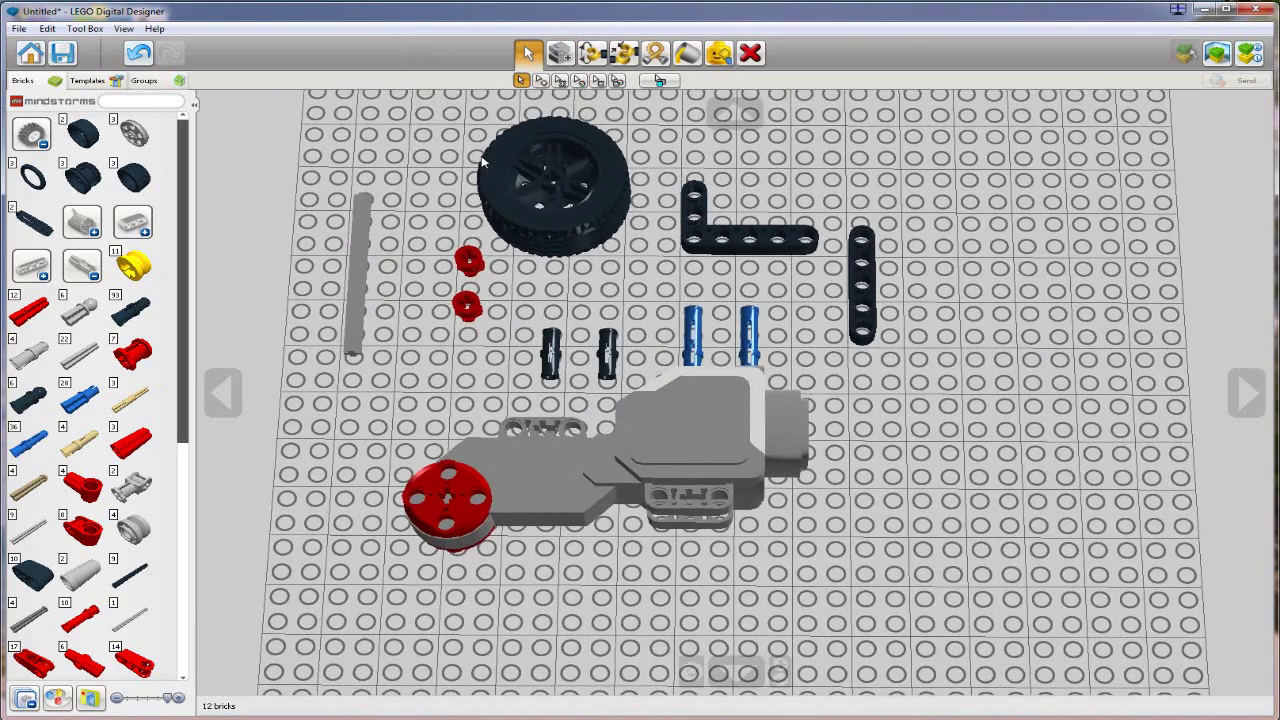
right_click_drag(505, 172, 511, 180)
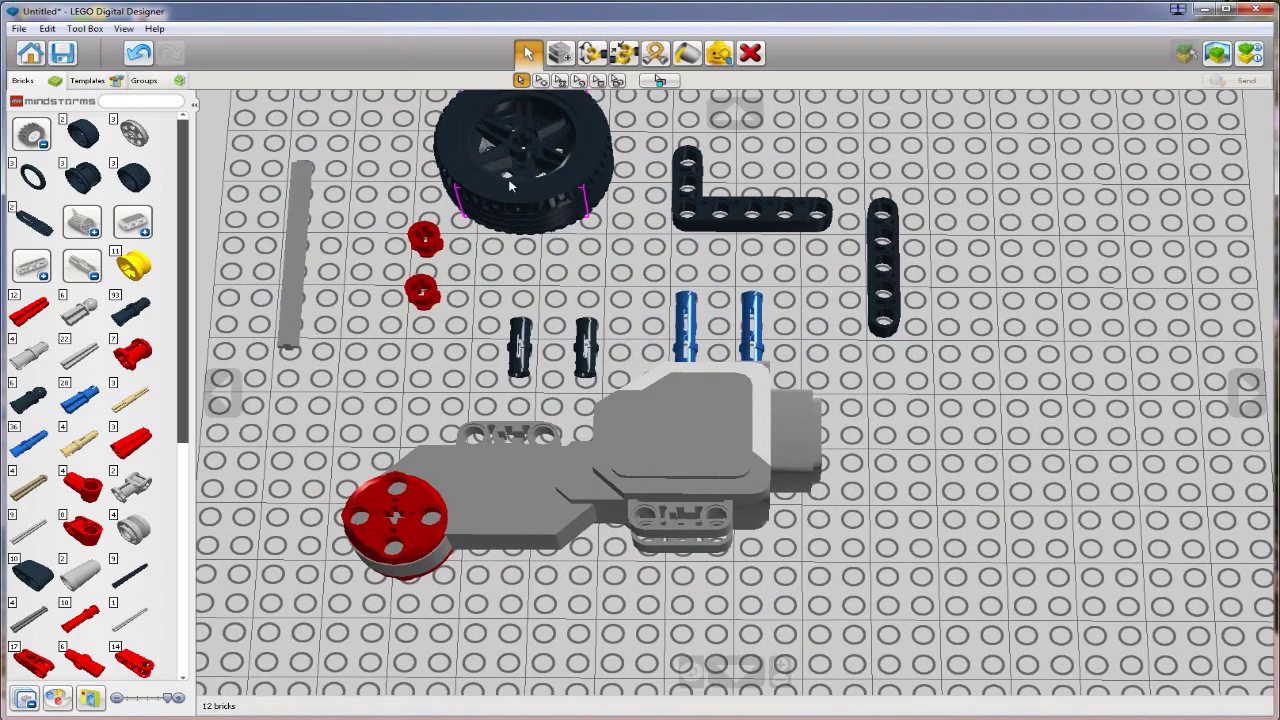
middle_click_drag(372, 173, 415, 296)
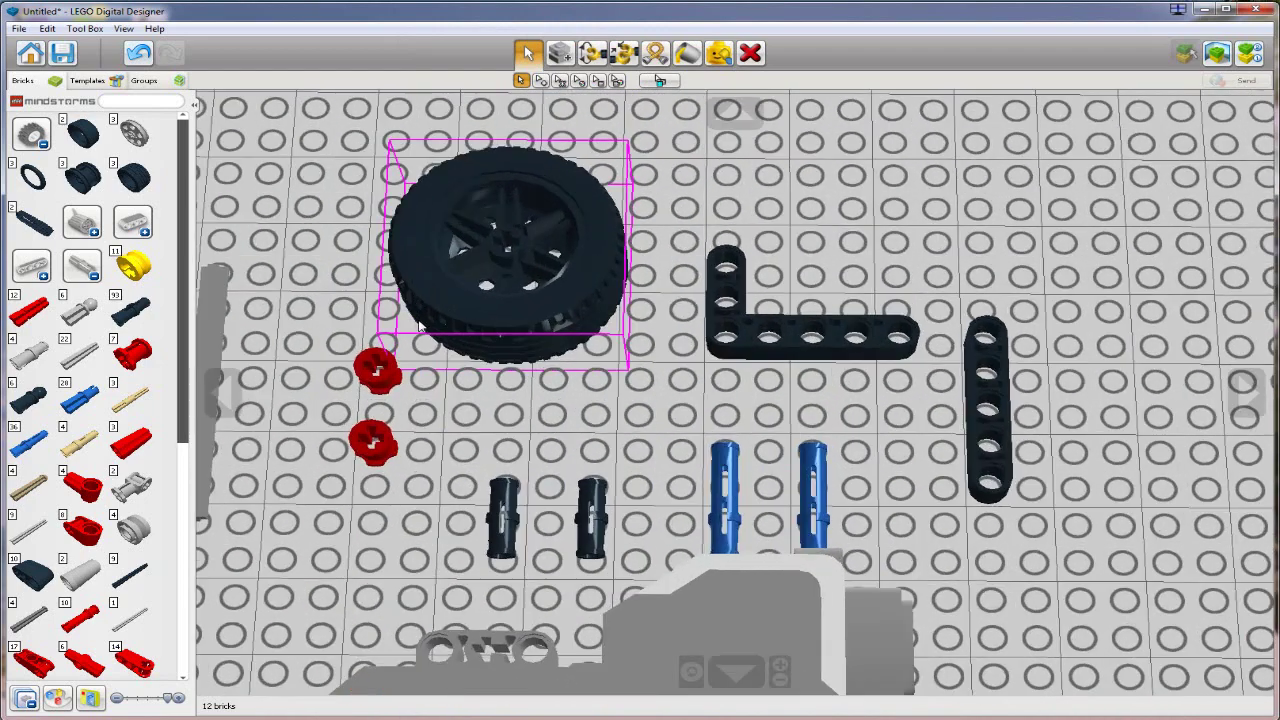
middle_click_drag(418, 322, 570, 390)
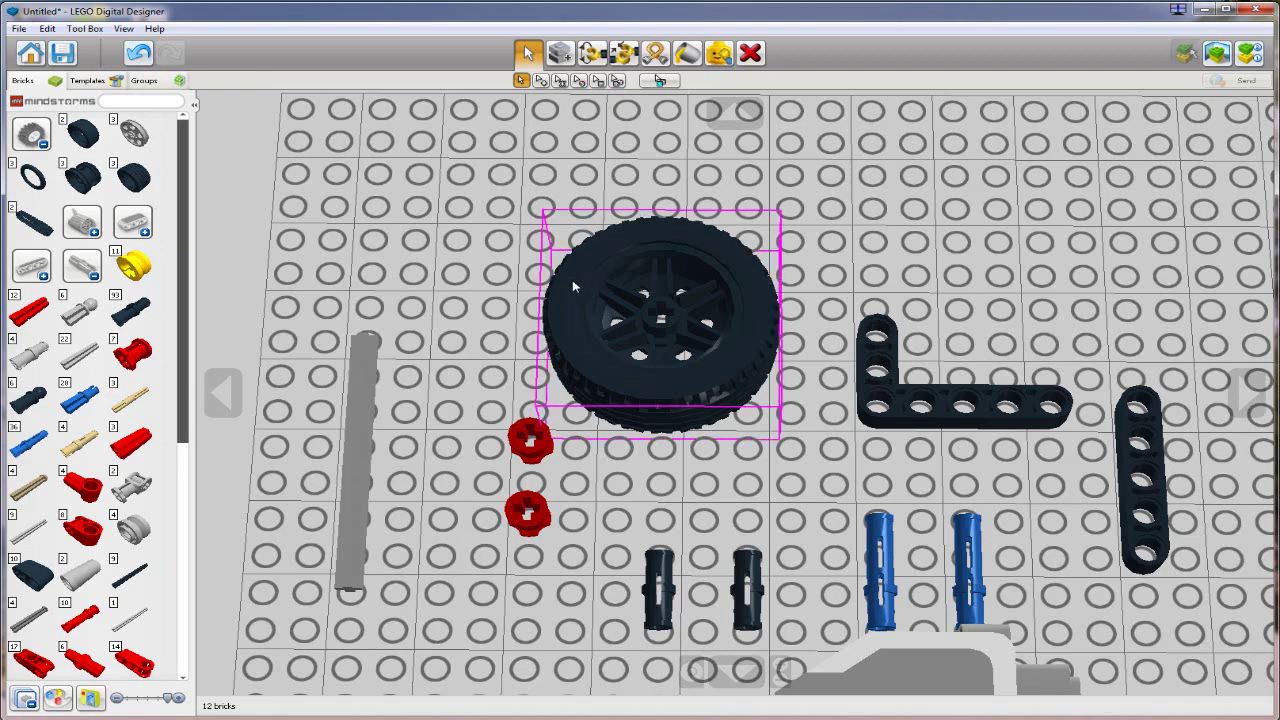
left_click_drag(573, 287, 612, 286)
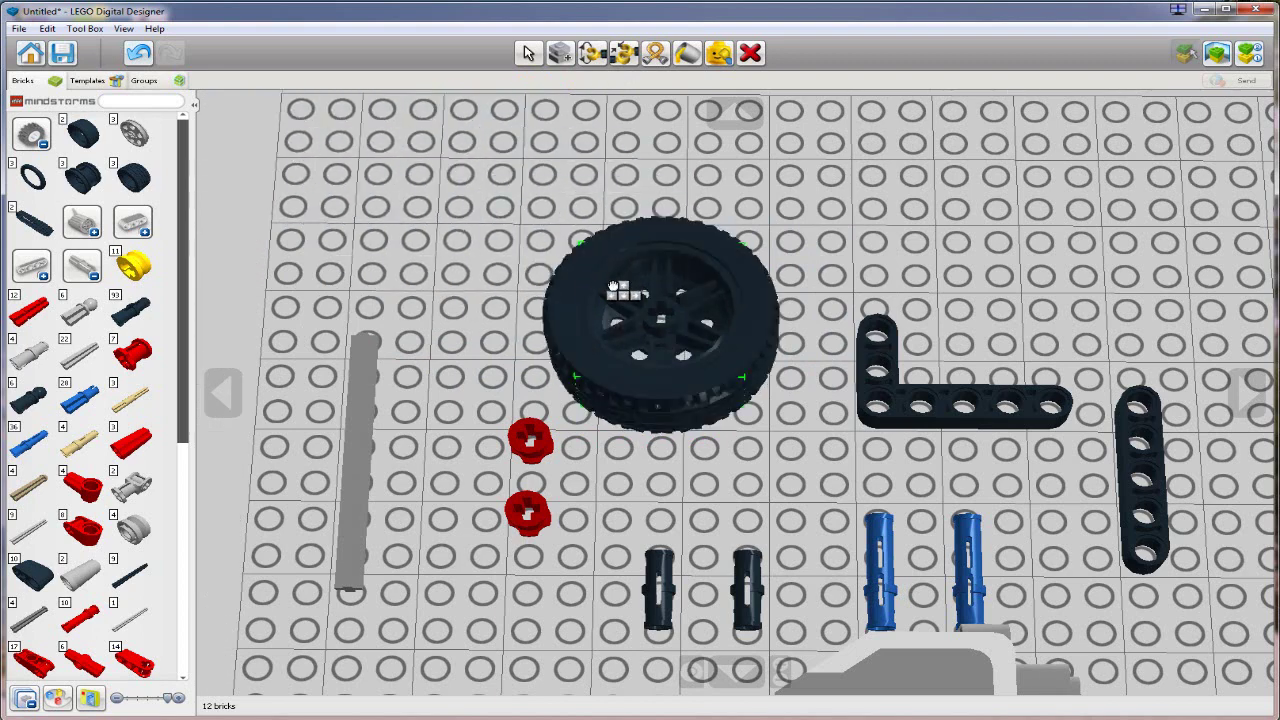
left_click(613, 286)
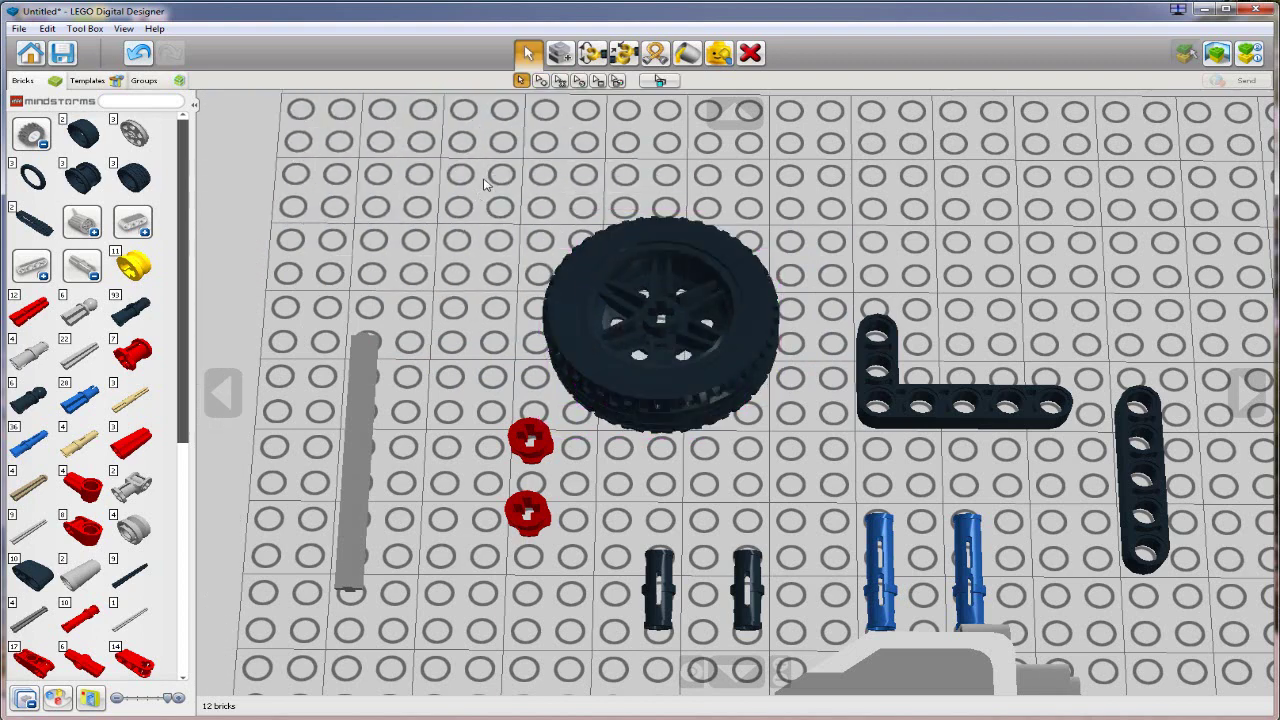
- Create a group from the black wheel rim and its wide tyre
left_click_drag(531, 223, 817, 438)
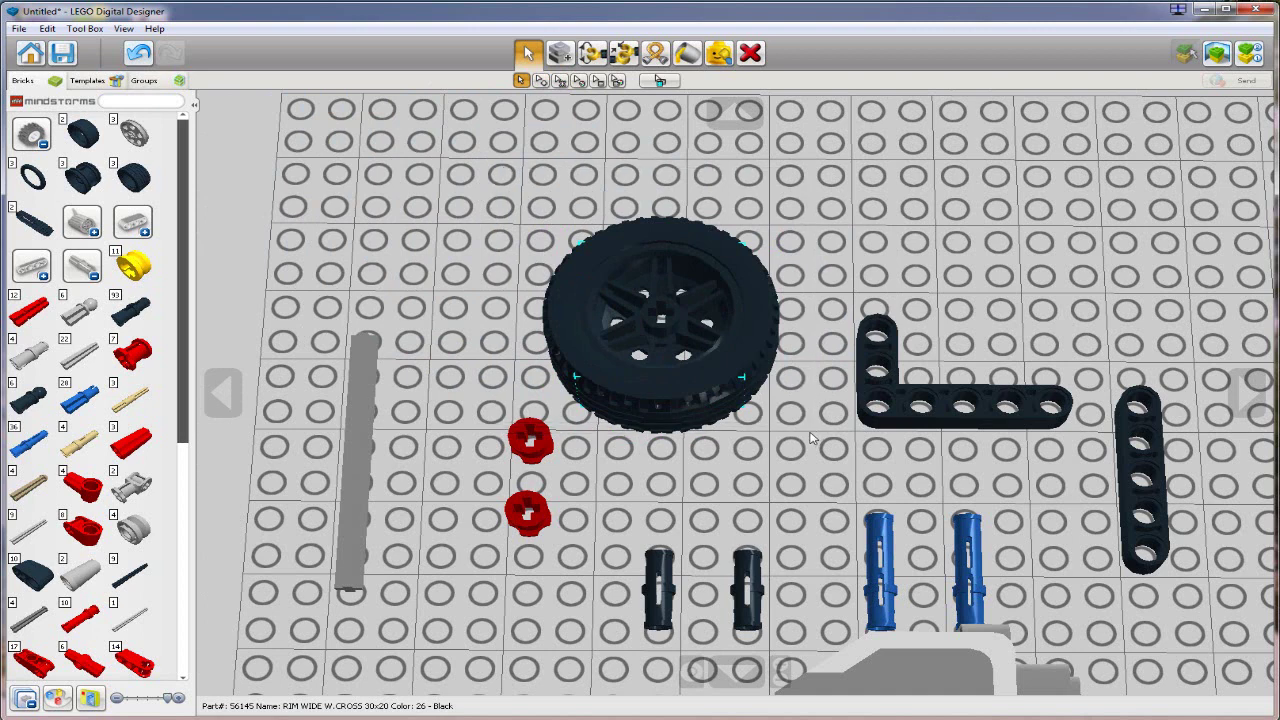
key("ctrl+g")
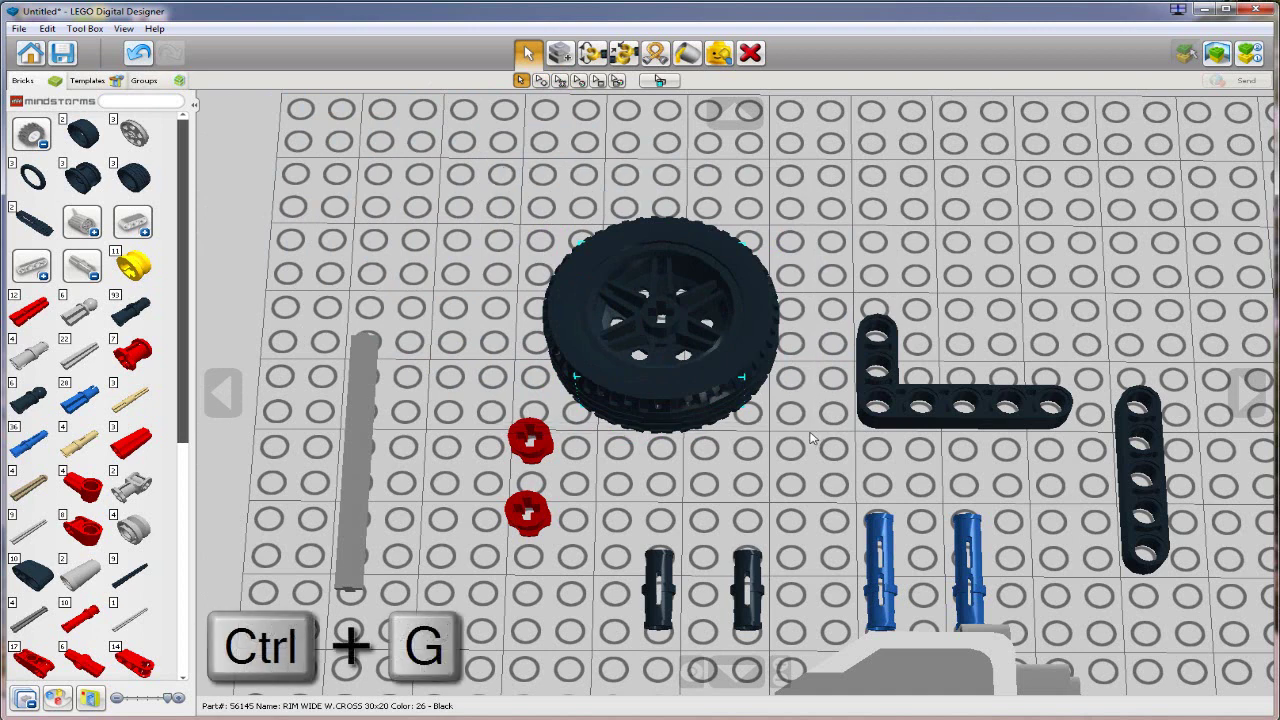
left_click(144, 80)
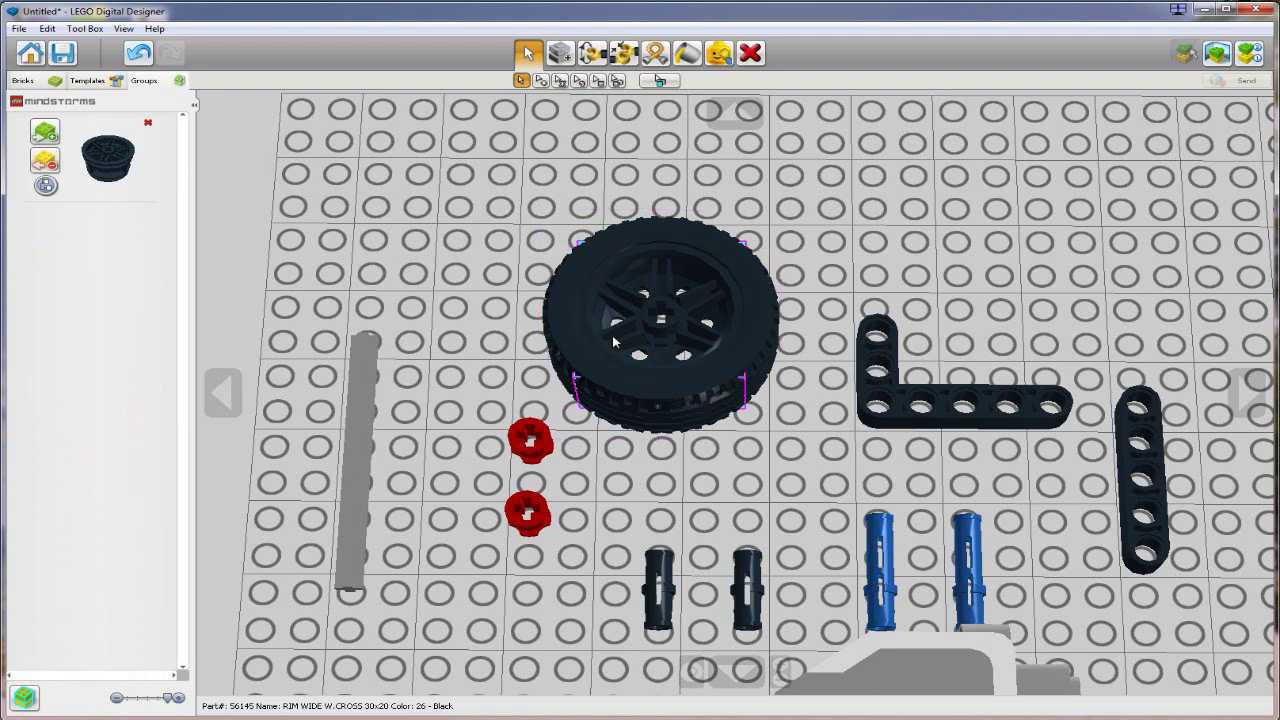
left_click(566, 314)
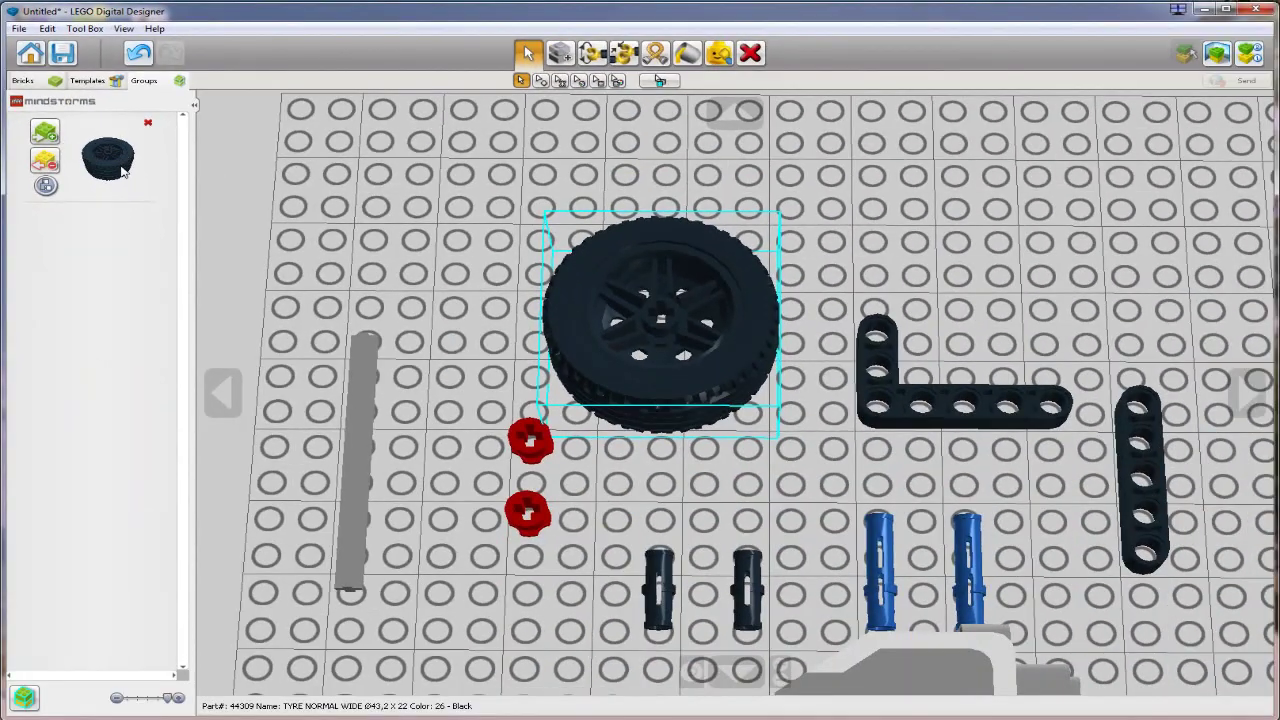
- Move the grouped wheel on the baseplate and turn it so the rim and tyre stand upright
left_click(121, 171)
left_click(613, 278)
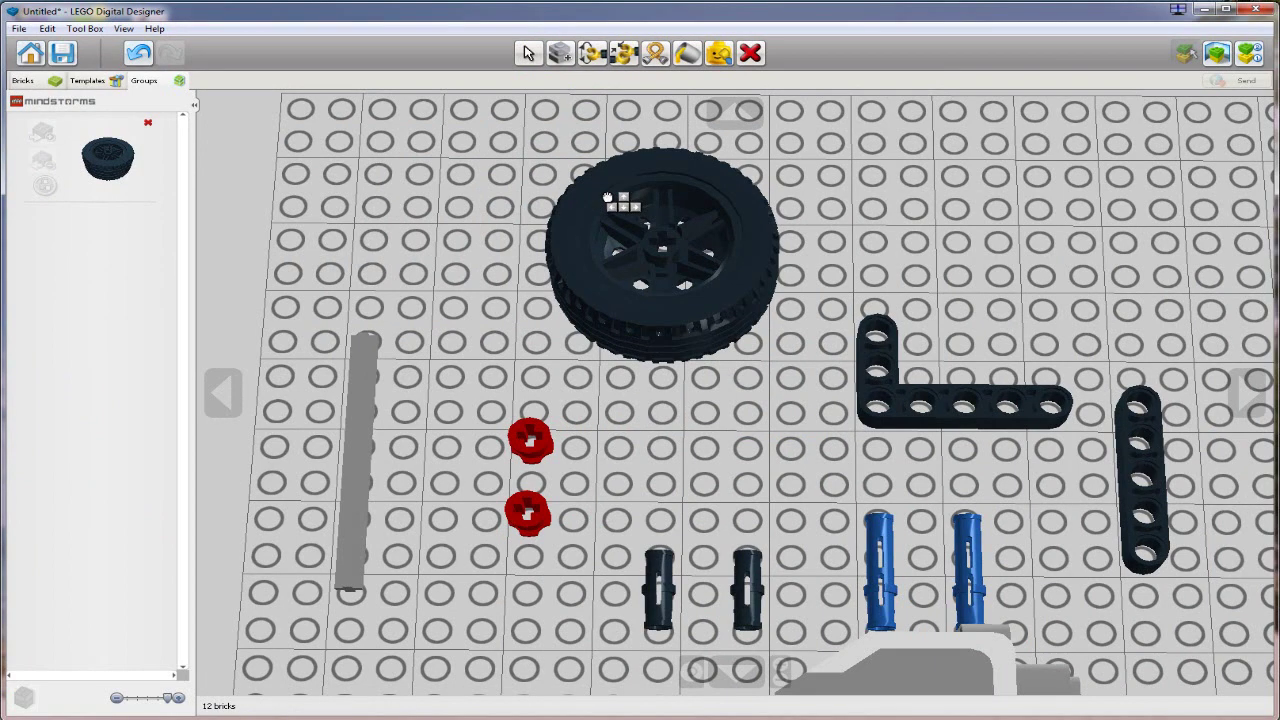
scroll(607, 197, "up", 2)
left_click(607, 197)
scroll(607, 318, "down", 2)
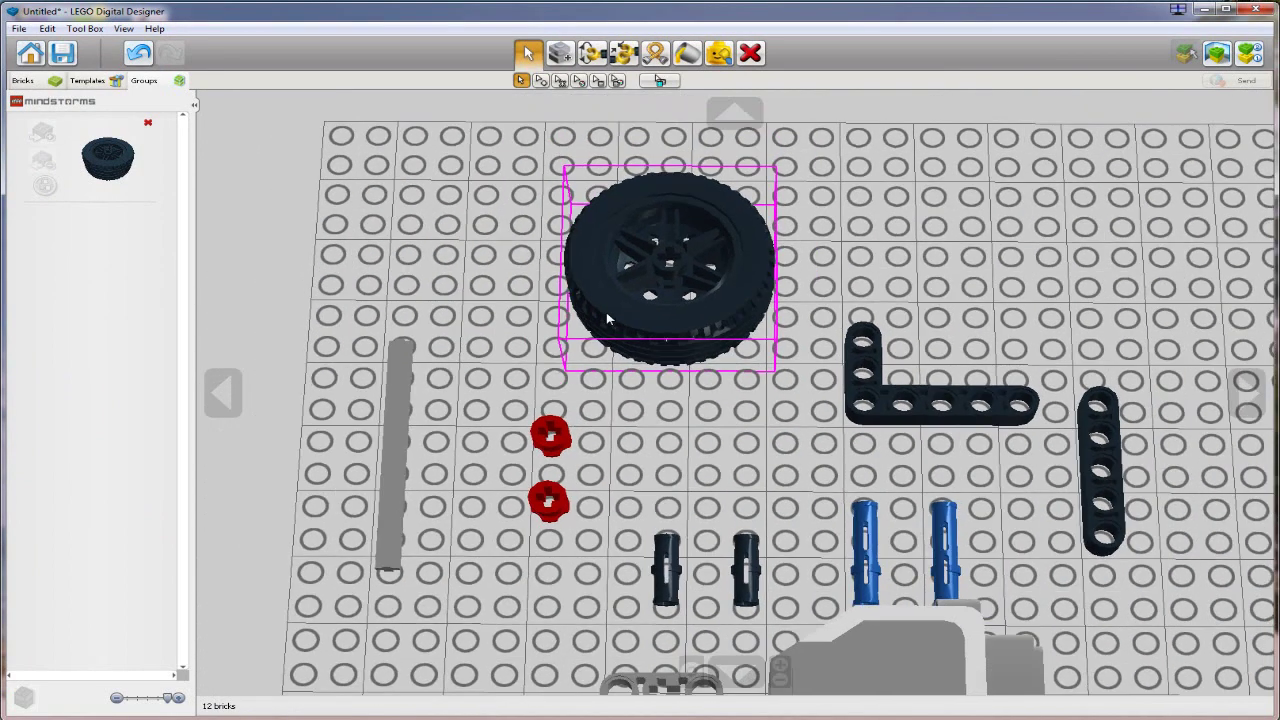
left_click(645, 245)
left_click(628, 276)
key("Down")
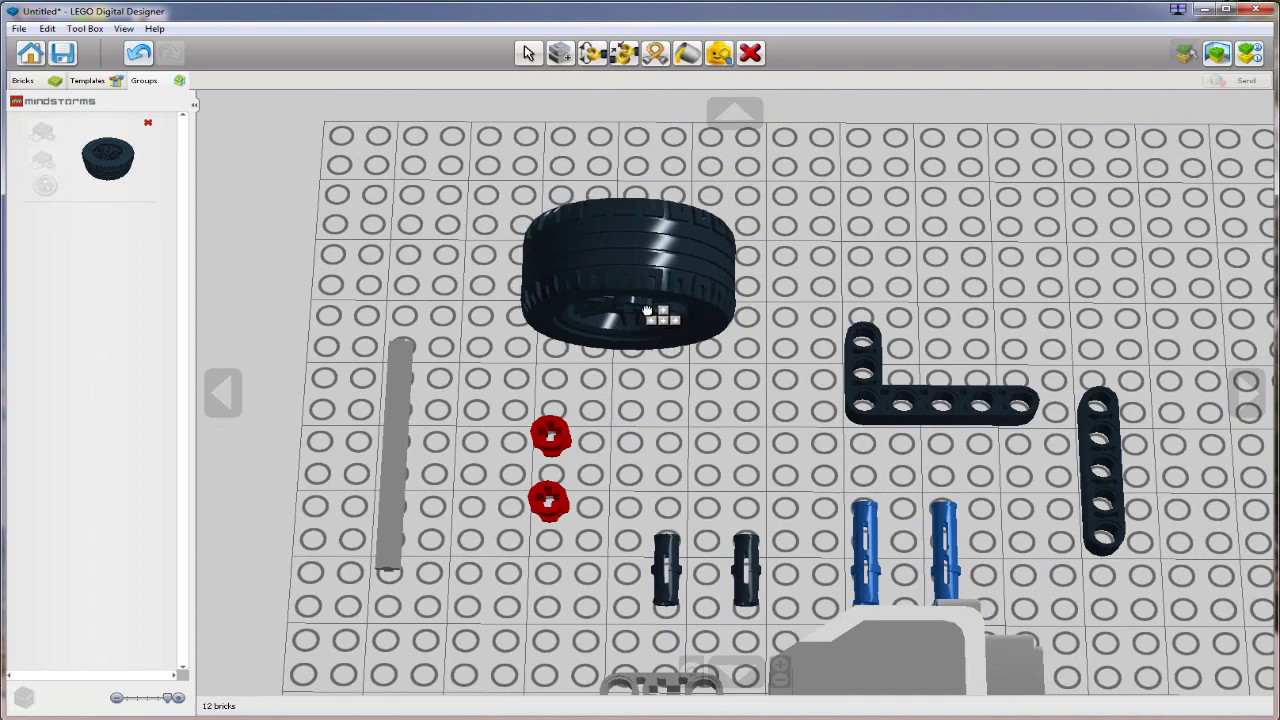
left_click(620, 300)
- Insert the grey 7M cross axle through the centre of the upright wheel
left_click(404, 423)
right_click_drag(768, 469, 580, 408)
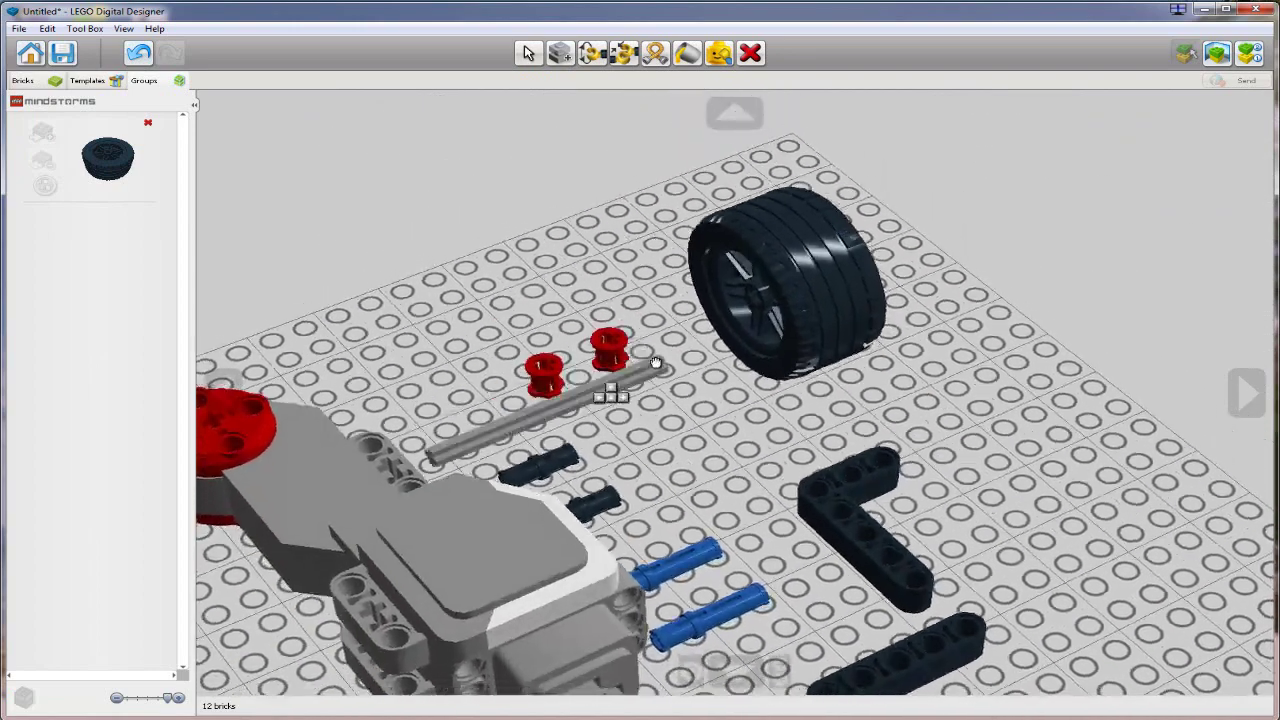
left_click(845, 293)
right_click_drag(845, 293, 713, 333)
- Slide the two red bushes onto the cross axle, one on each side of the wheel
left_click(660, 290)
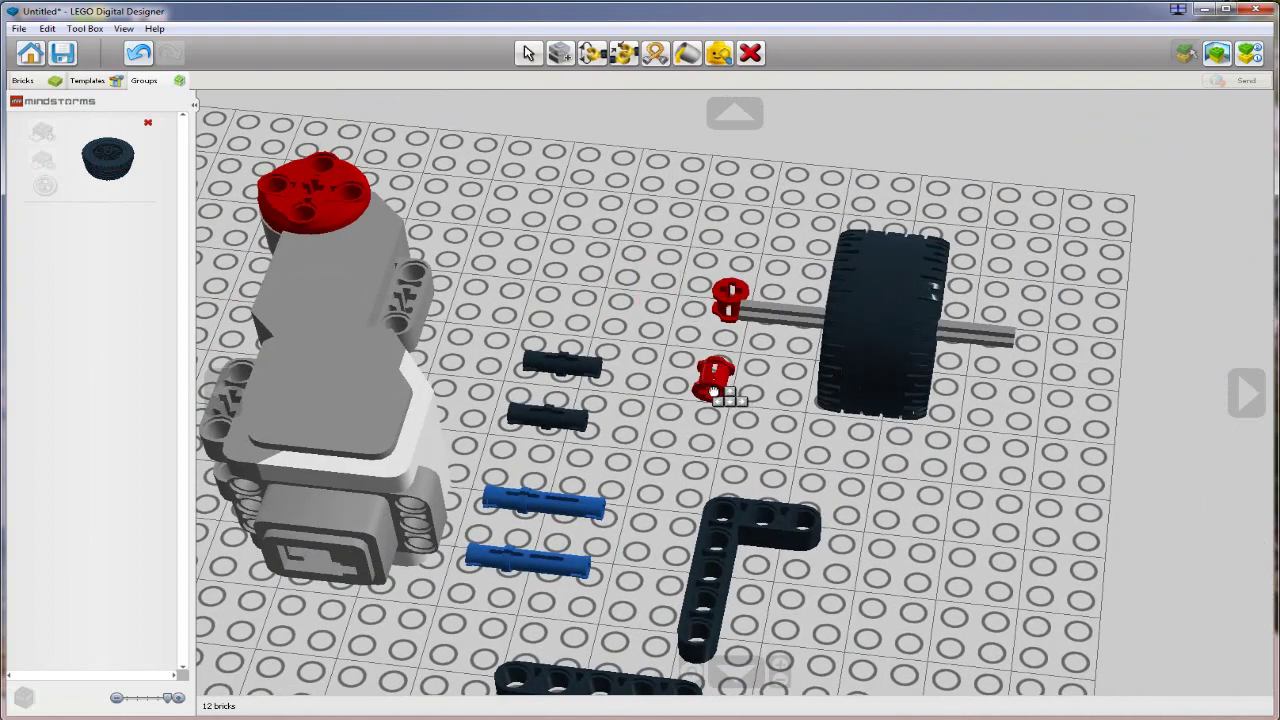
right_click_drag(729, 397, 780, 366)
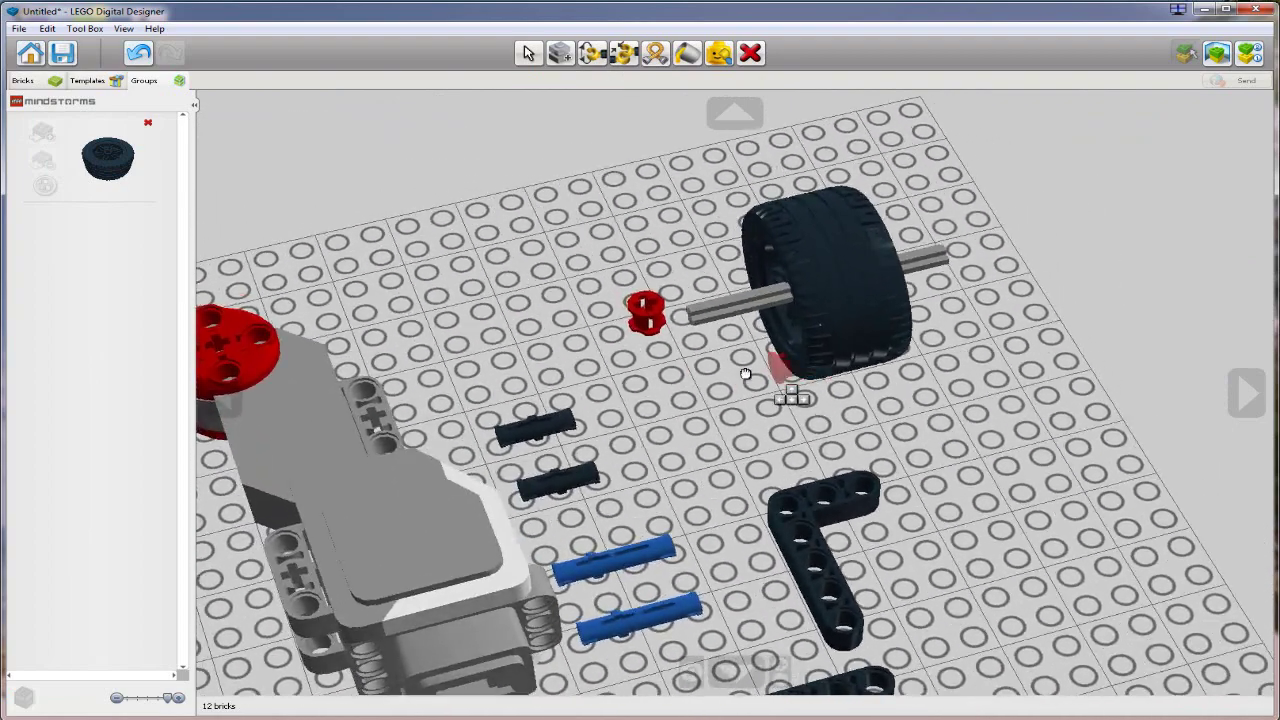
left_click(748, 305)
left_click(646, 312)
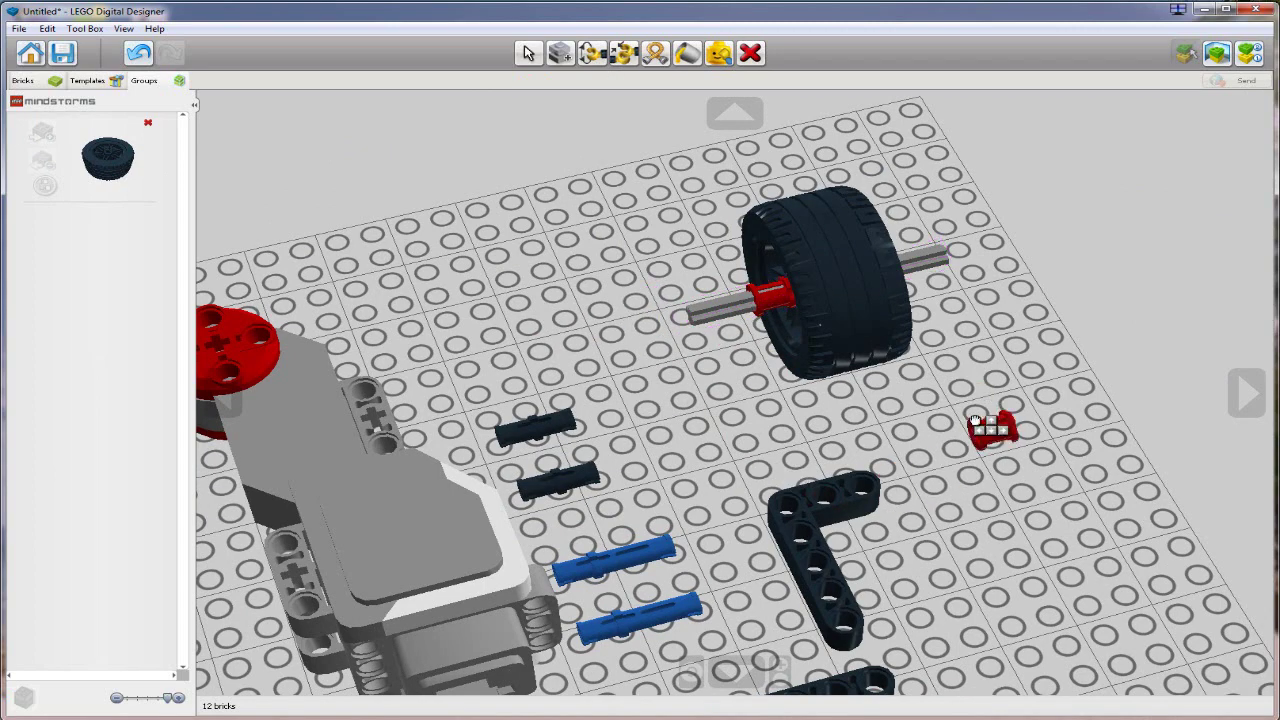
right_click_drag(1022, 278, 936, 294)
right_click_drag(973, 337, 1010, 370)
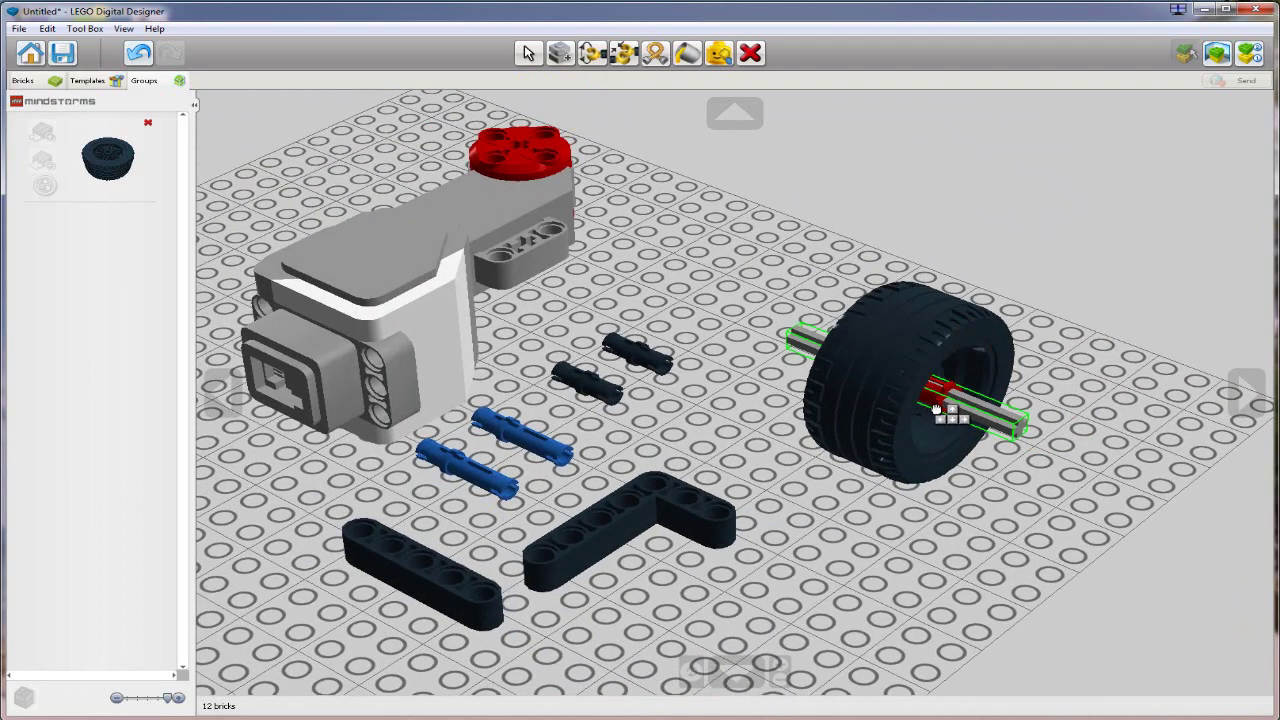
left_click(938, 410)
right_click_drag(938, 410, 880, 400)
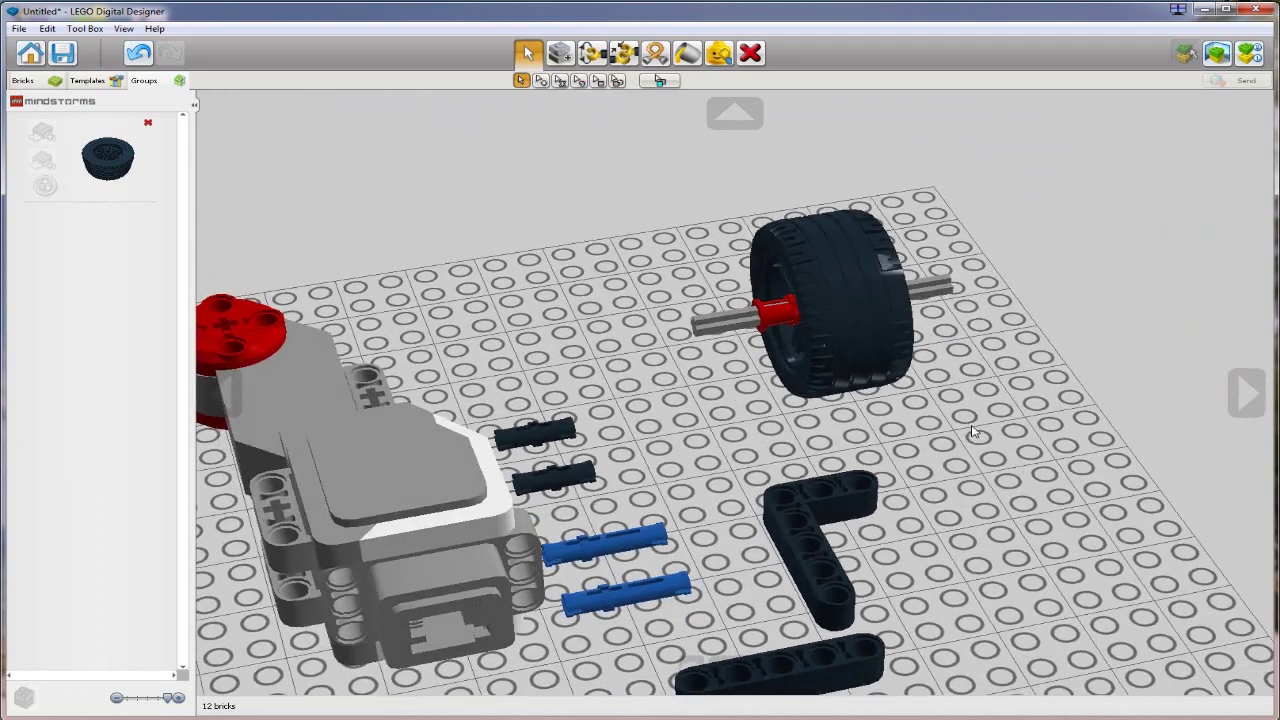
- Add the cross axle and both red bushes to the existing wheel group
left_click(726, 333)
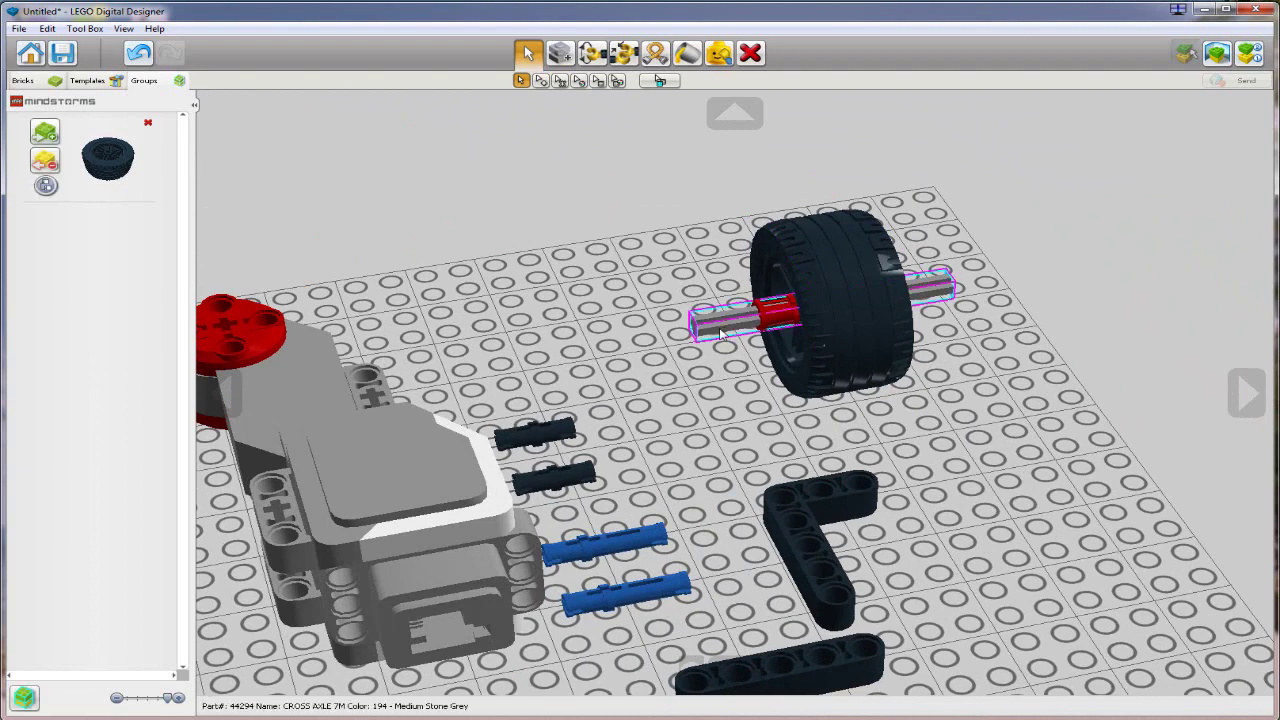
left_click(40, 138)
left_click(738, 395)
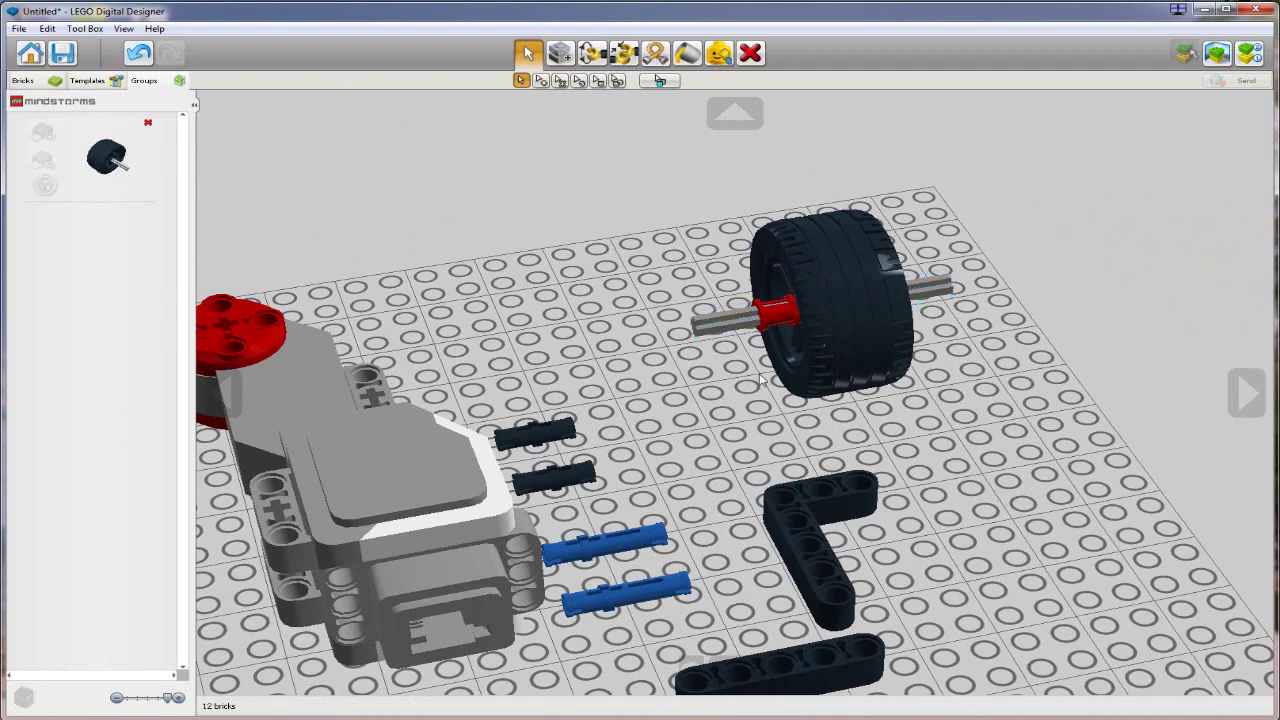
left_click(766, 320)
right_click_drag(1129, 429, 996, 396)
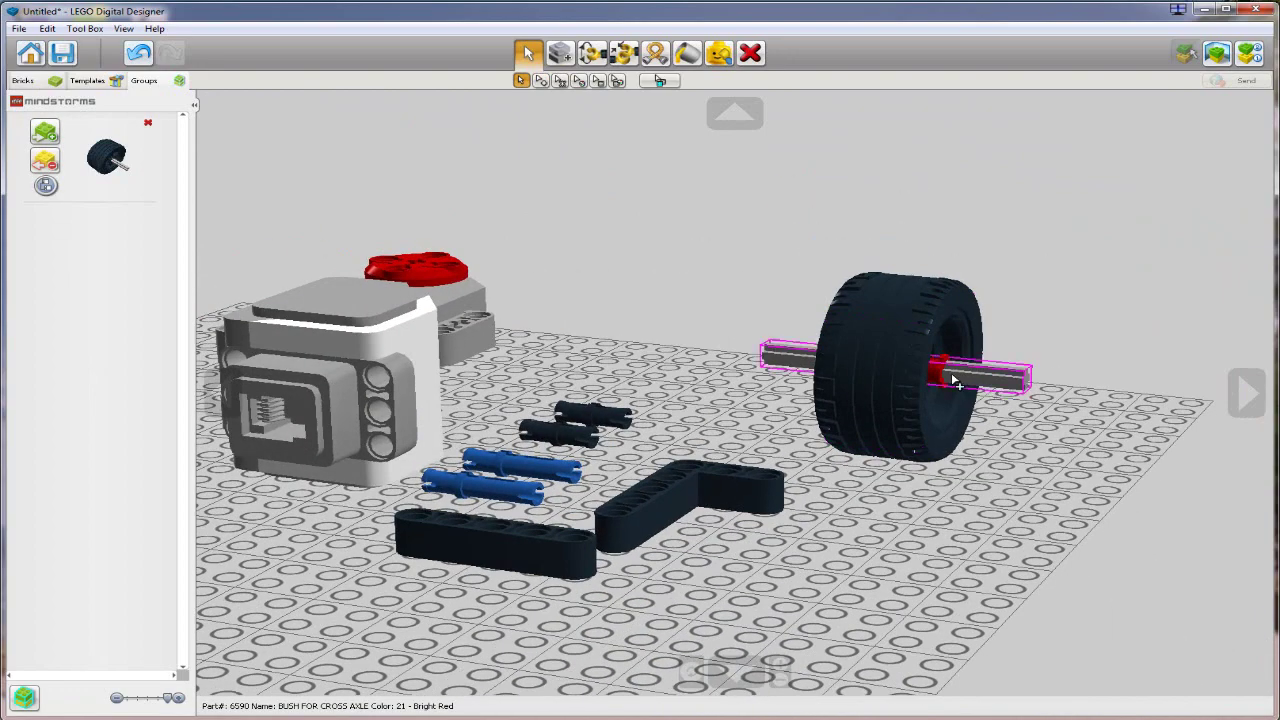
left_click(936, 374, "ctrl")
right_click_drag(931, 494, 1113, 518)
right_click_drag(898, 405, 812, 440)
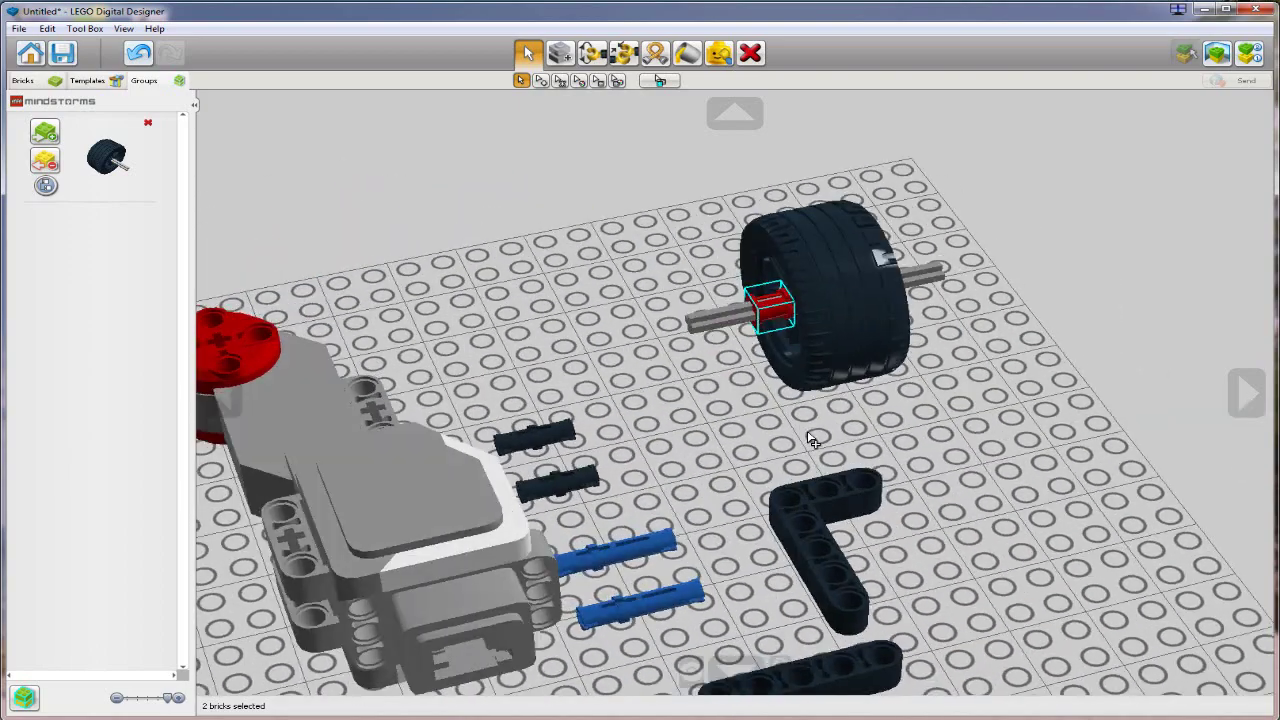
left_click(49, 135)
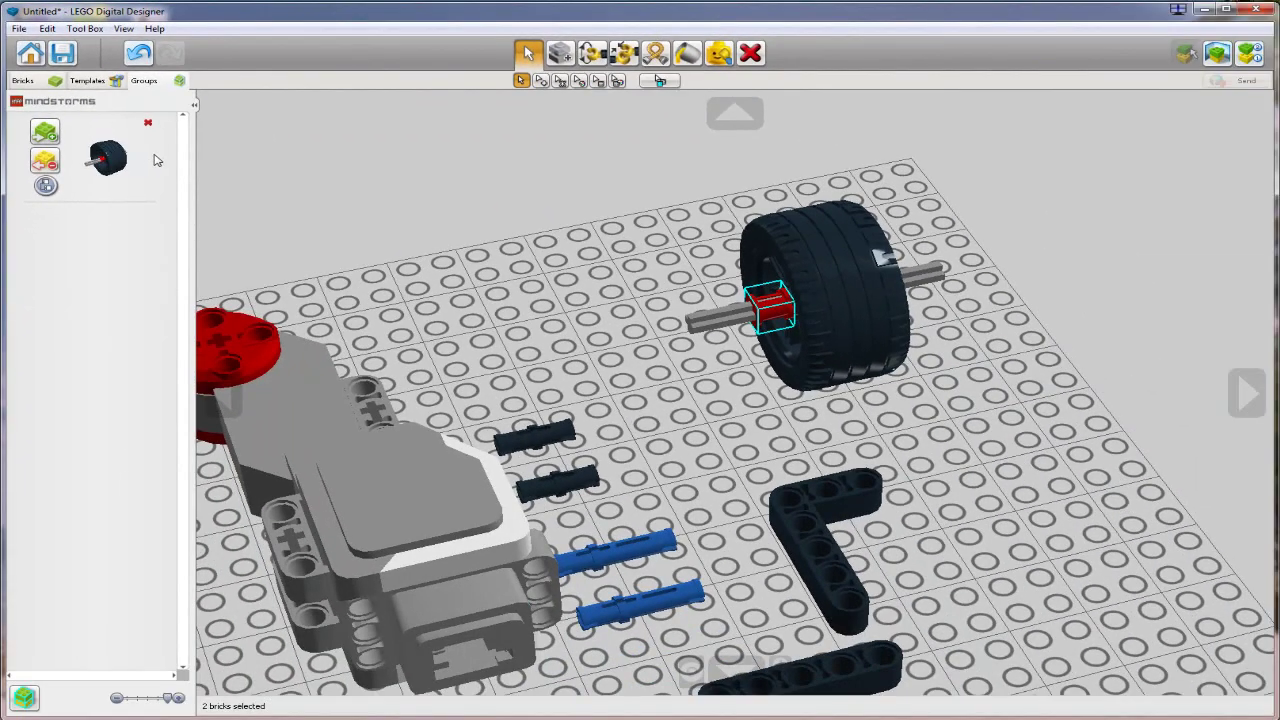
left_click(399, 258)
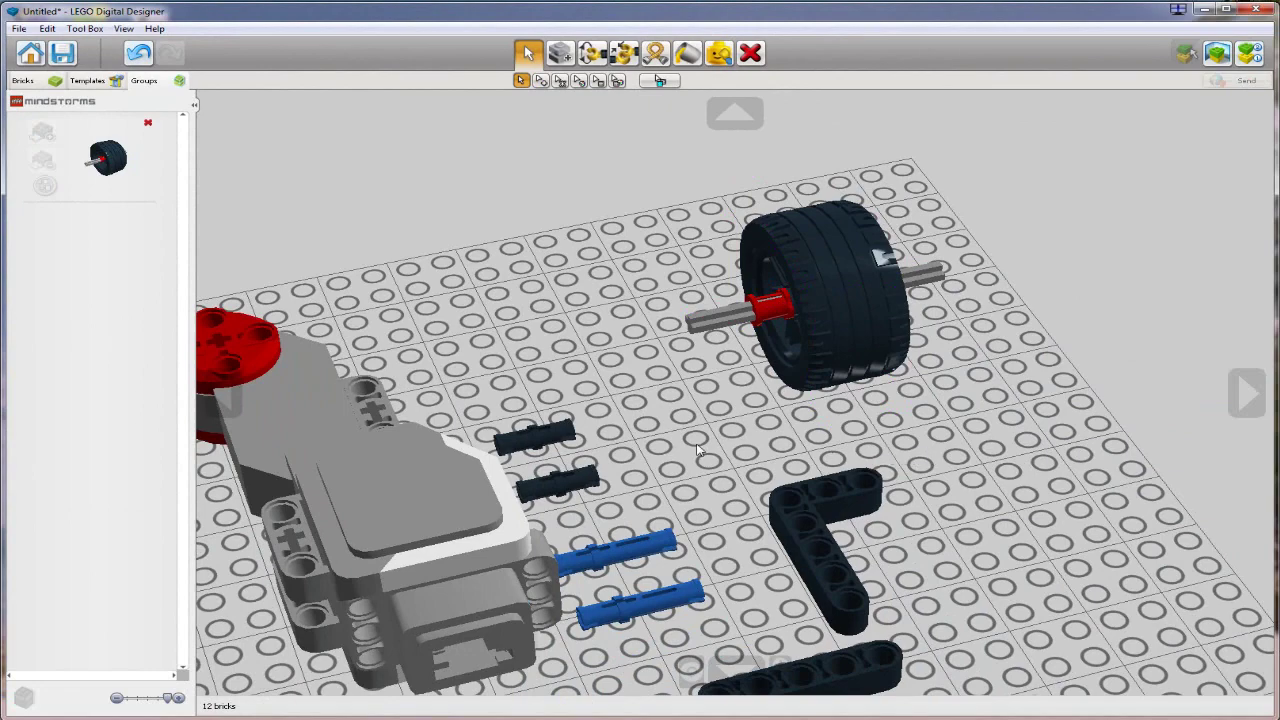
- Reposition the straight five-hole beam and insert the two blue pegs upright into its end and middle holes
scroll(752, 548, "down", 3)
left_click_drag(784, 594, 930, 430)
left_click_drag(650, 497, 885, 428)
key("Up")
left_click_drag(686, 536, 933, 425)
key("Up")
- Group the straight beam together with its two blue pegs
right_click_drag(982, 536, 752, 556)
scroll(708, 547, "down", 3)
key("ctrl+g")
left_click_drag(633, 459, 716, 591)
key("ctrl+g")
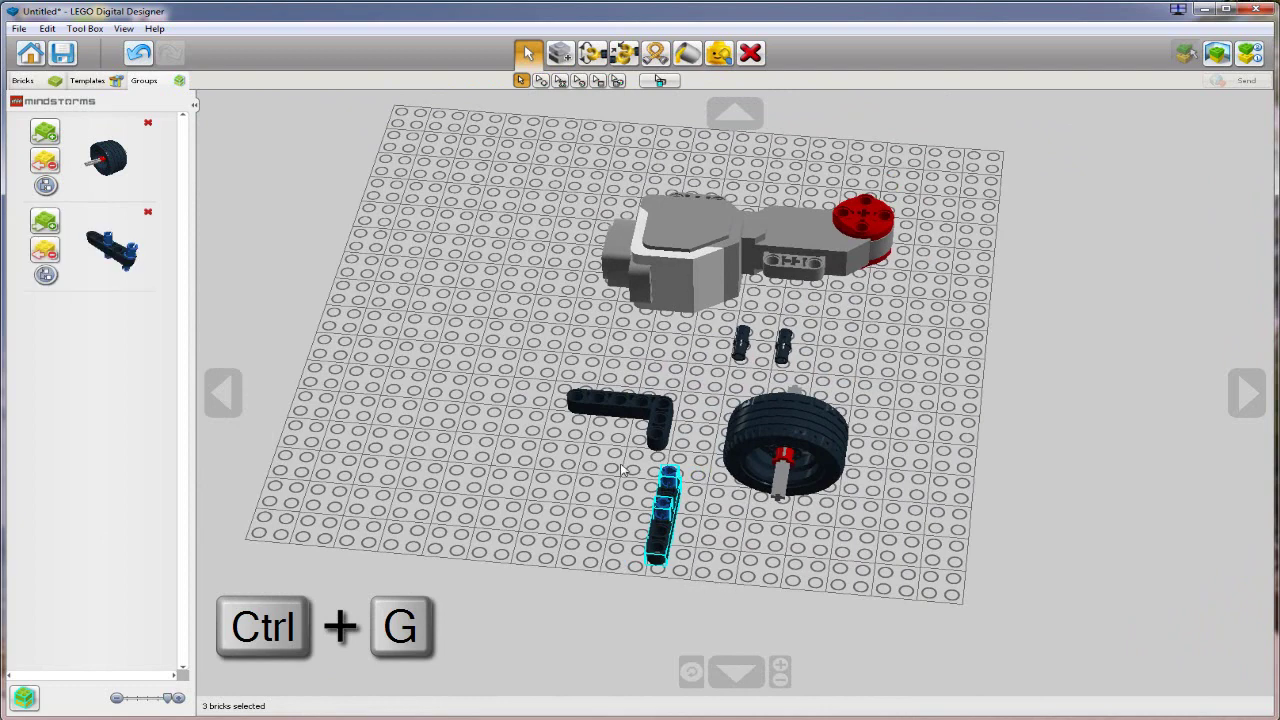
- Insert the two black pegs into the corner and short-arm end of the L-shaped beam and group the three parts
left_click_drag(646, 411, 588, 403)
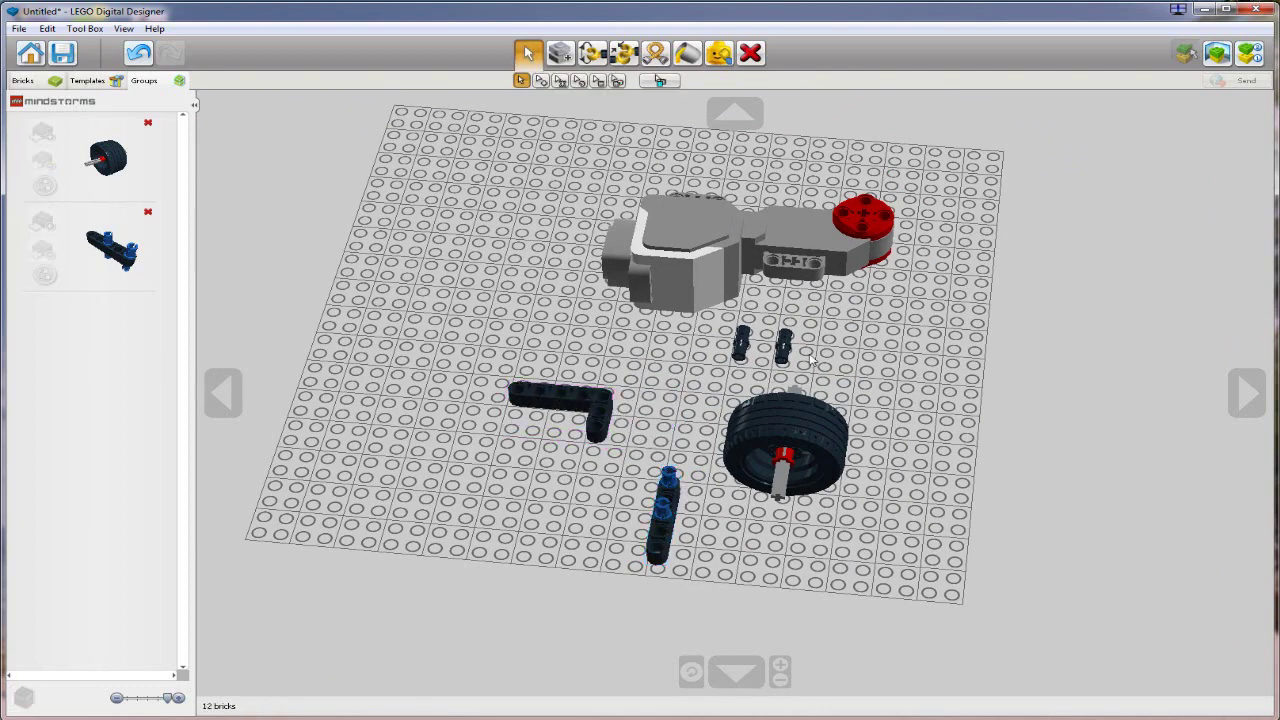
left_click_drag(738, 352, 594, 432)
left_click_drag(783, 353, 603, 394)
key("ctrl+g")
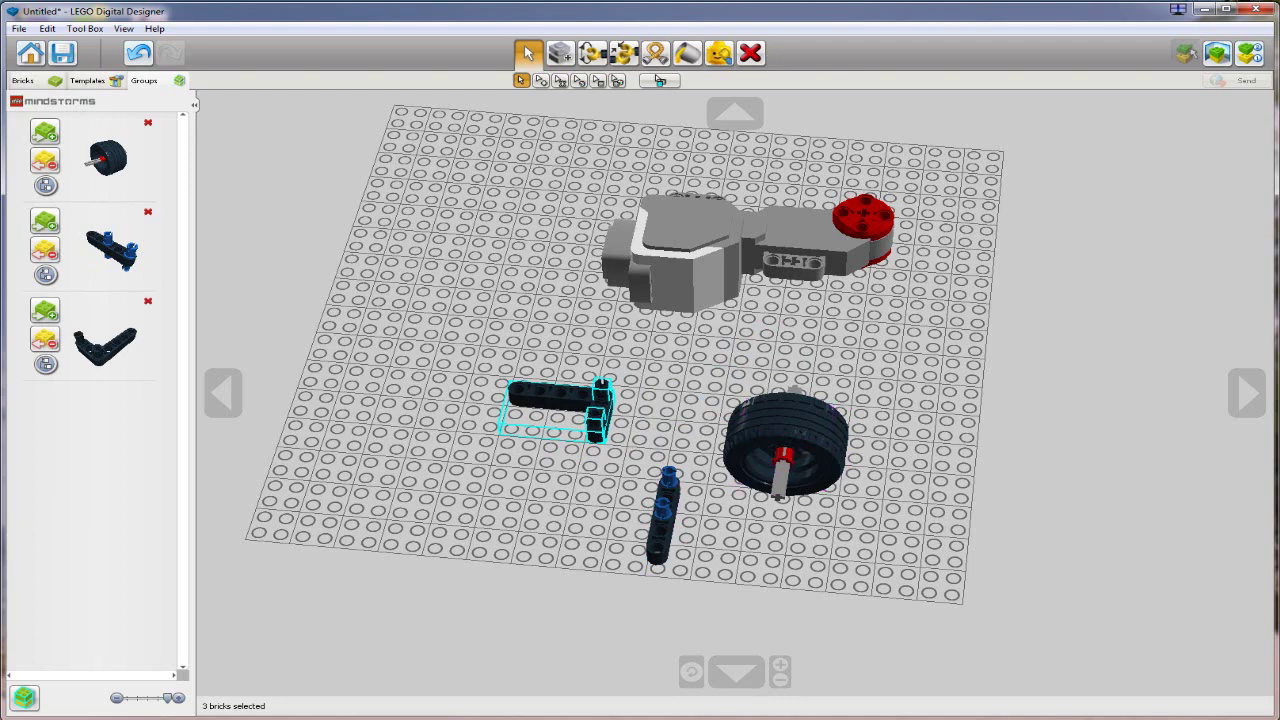
- Turn the motor upright and place it beside the grouped subassemblies with its red hub facing forward
left_click_drag(1279, 240, 1279, 285)
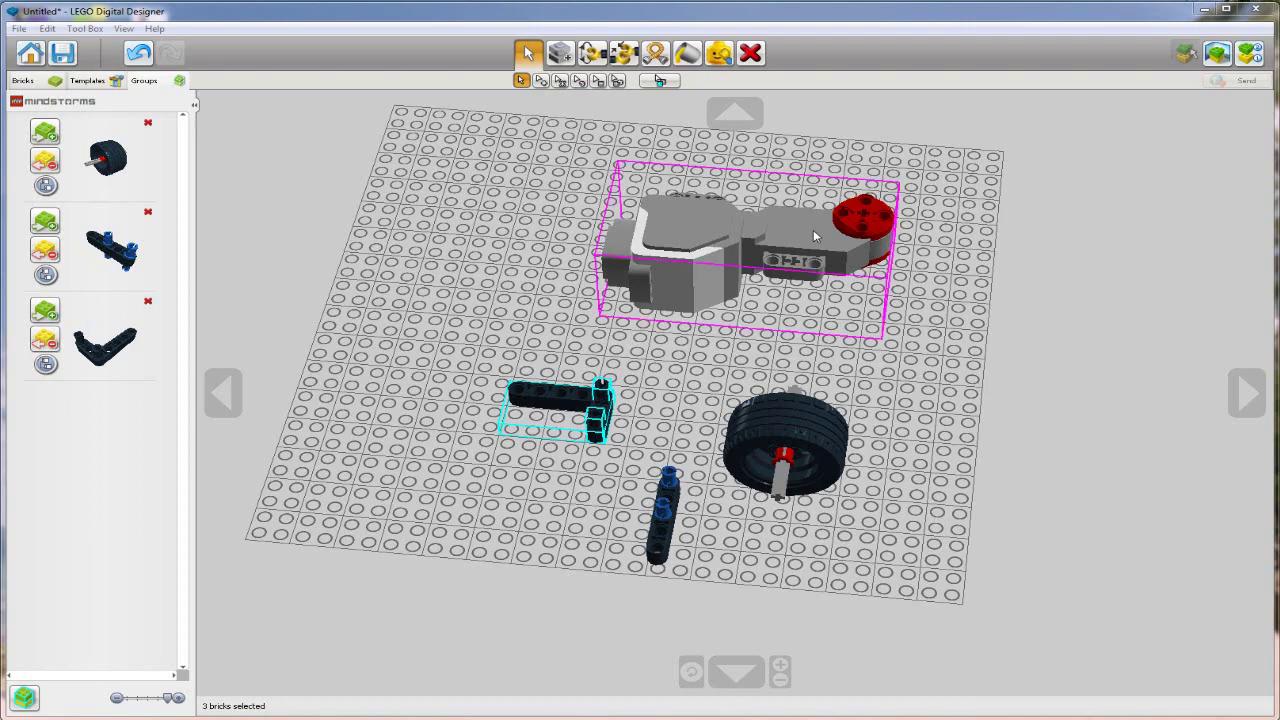
left_click_drag(813, 229, 883, 338)
key("Up")
right_click_drag(891, 266, 742, 303)
right_click_drag(957, 362, 986, 408)
left_click(986, 408)
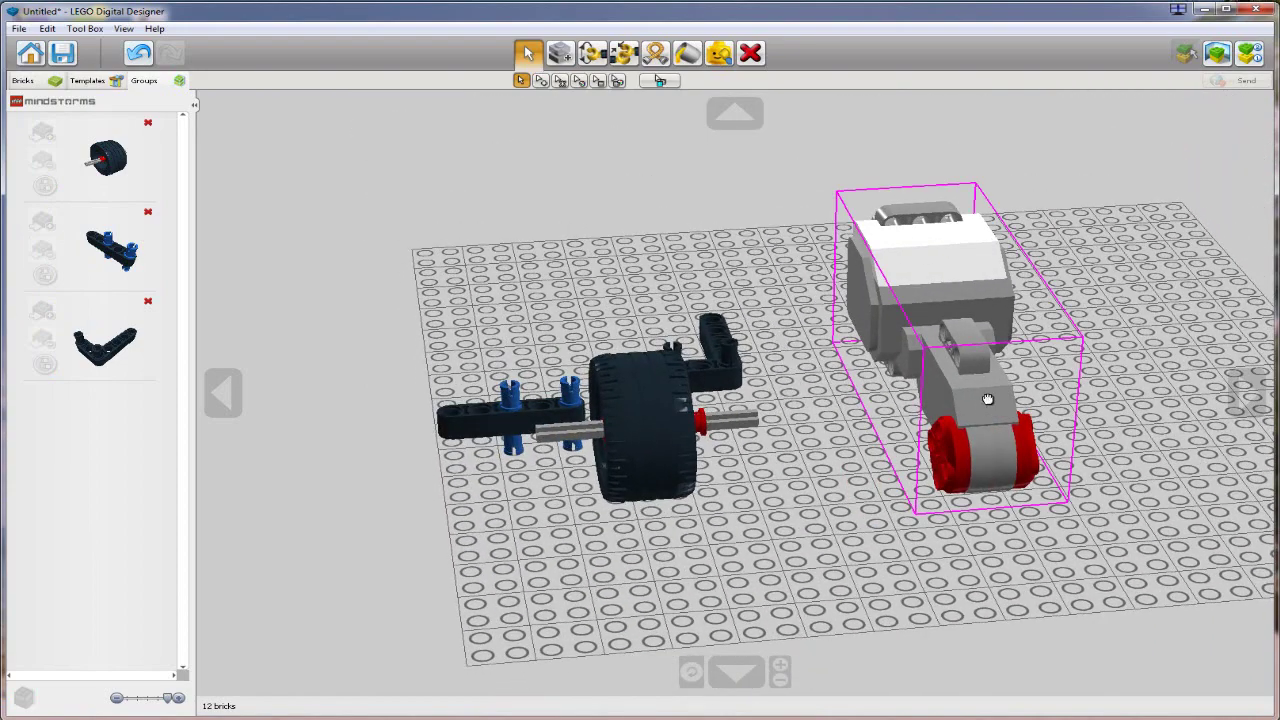
- Attach the grouped wheel to the side of the motor by plugging its axle into the red hub
left_click(113, 163)
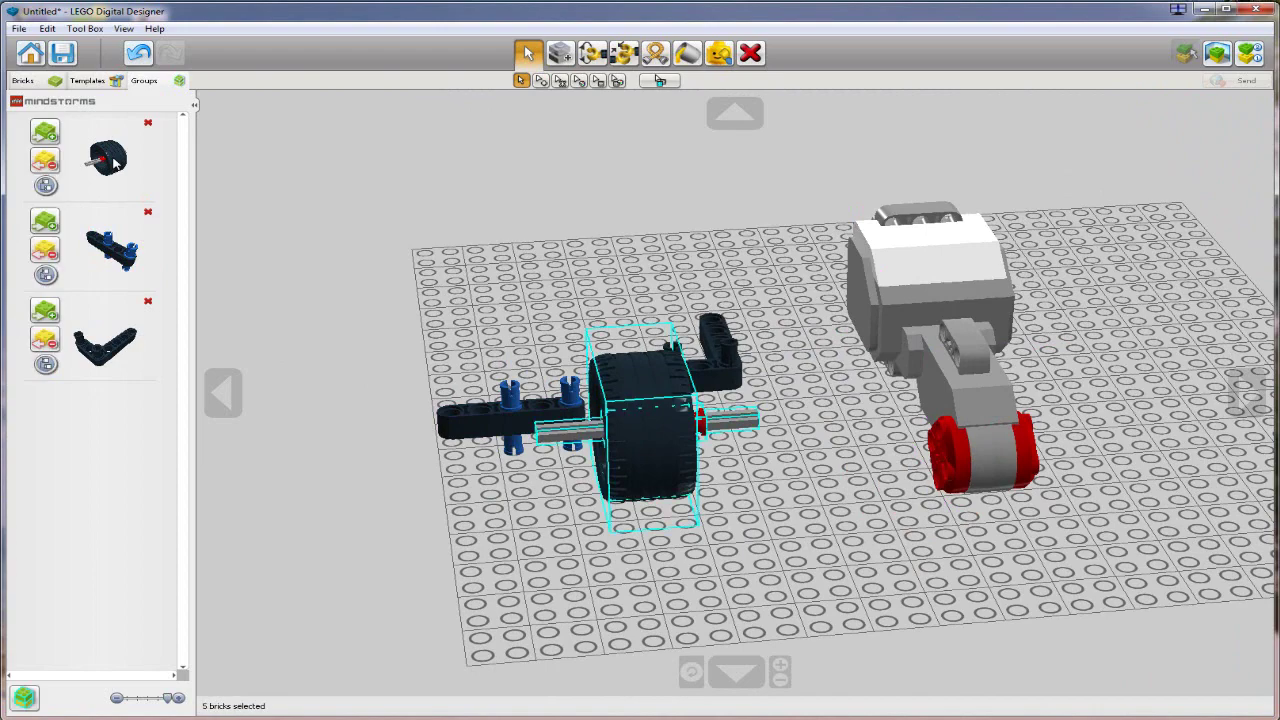
left_click(625, 422)
right_click_drag(1124, 436, 1103, 428)
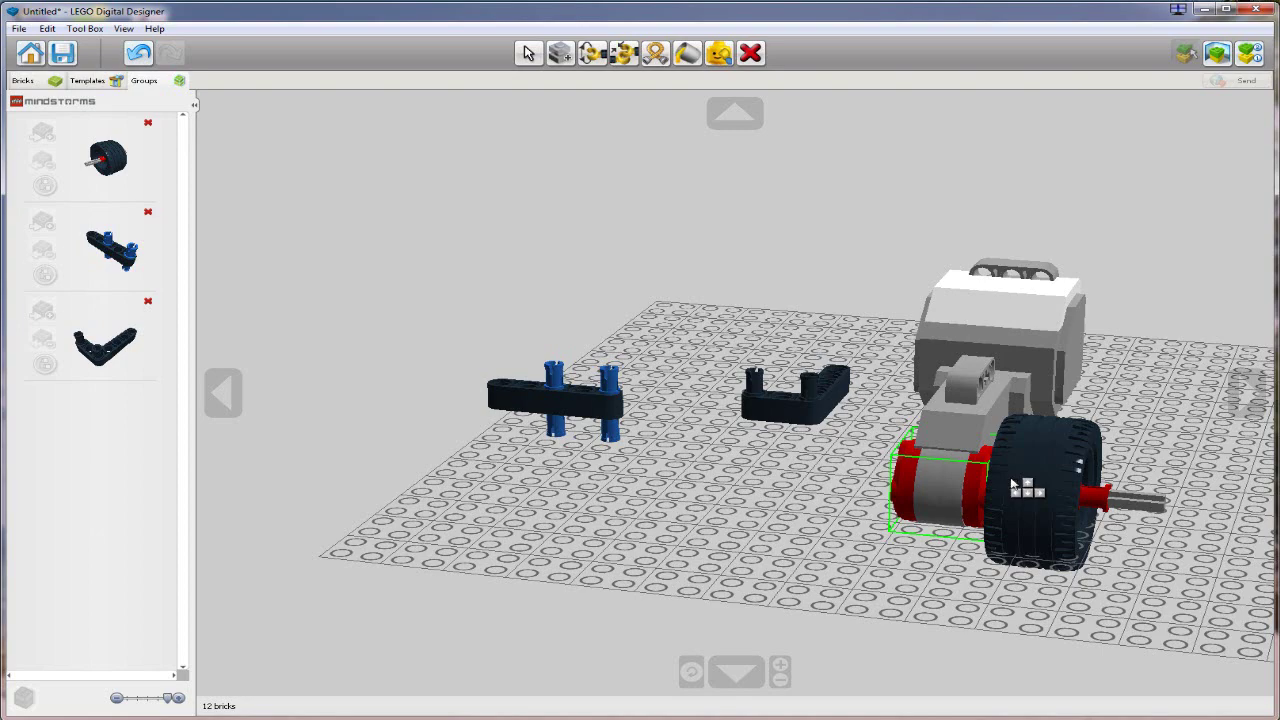
left_click(1012, 484)
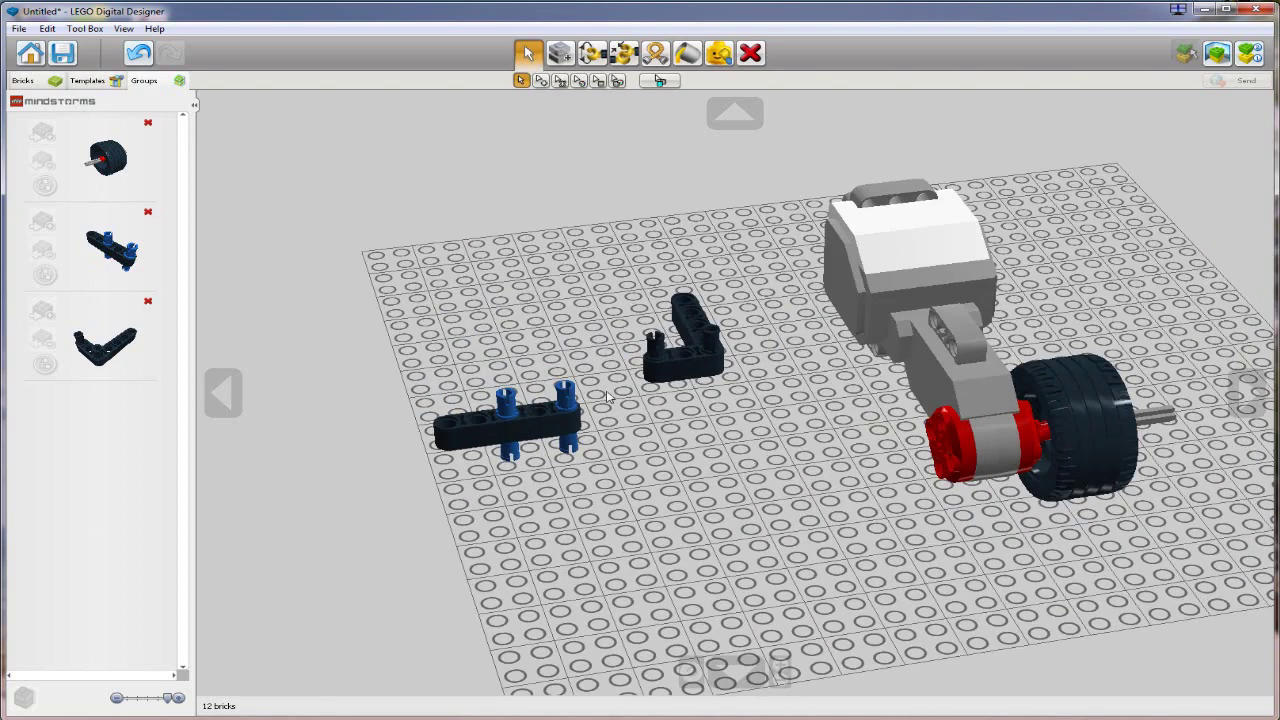
- Rotate the grouped L-shaped beam upright and attach it to the side of the motor, with its short arm pointing forward
left_click(130, 265)
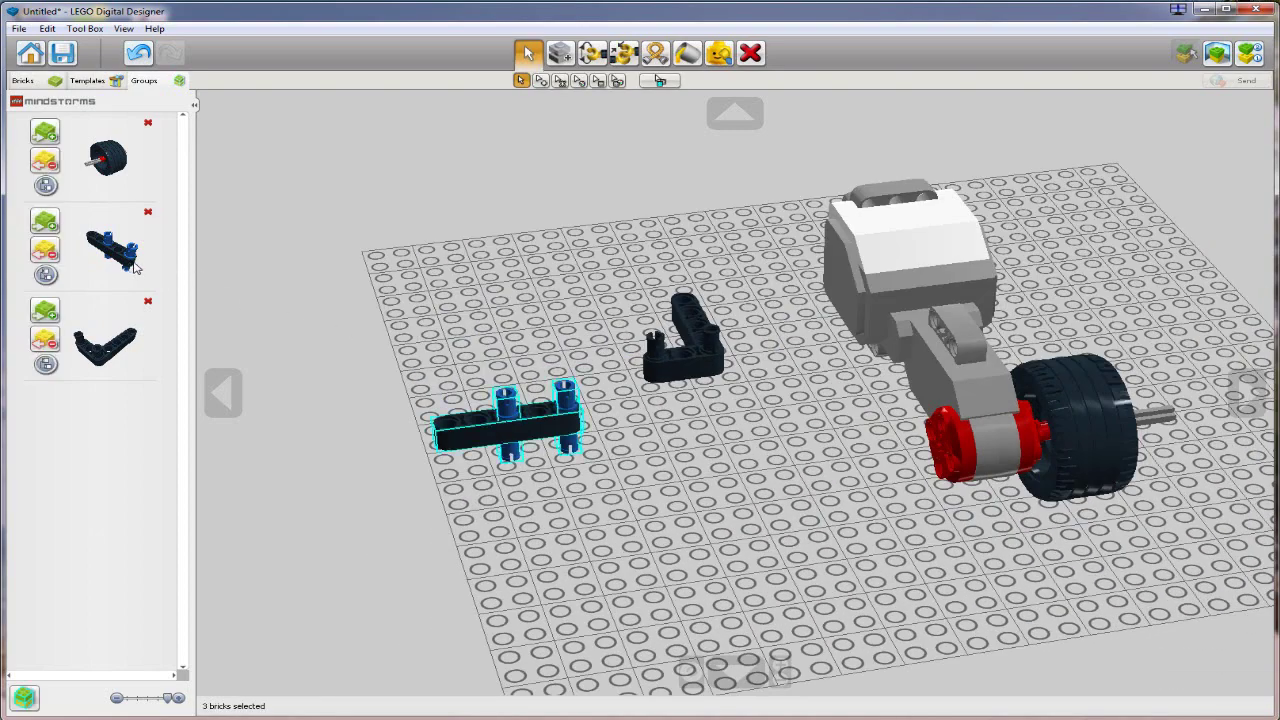
left_click(607, 223)
left_click(80, 347)
left_click(597, 263)
left_click_drag(581, 247, 783, 415)
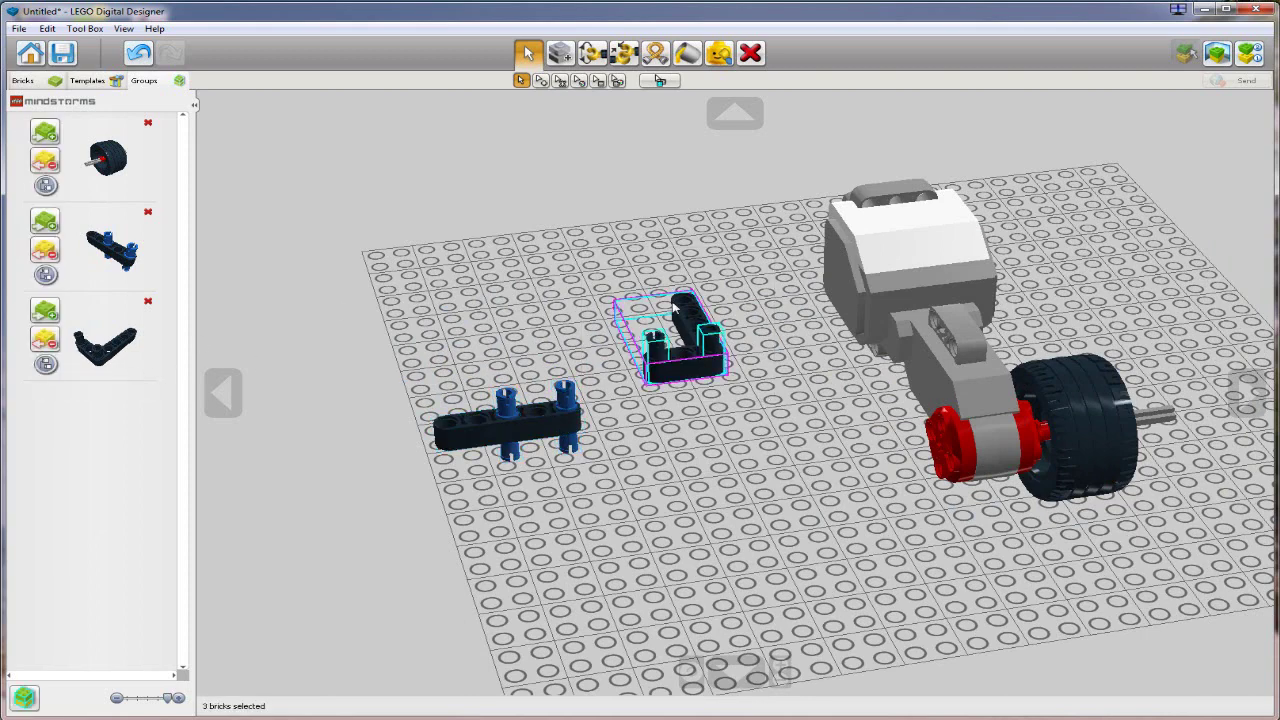
left_click(684, 305)
key("Down")
key("Left")
key("Left")
key("Left")
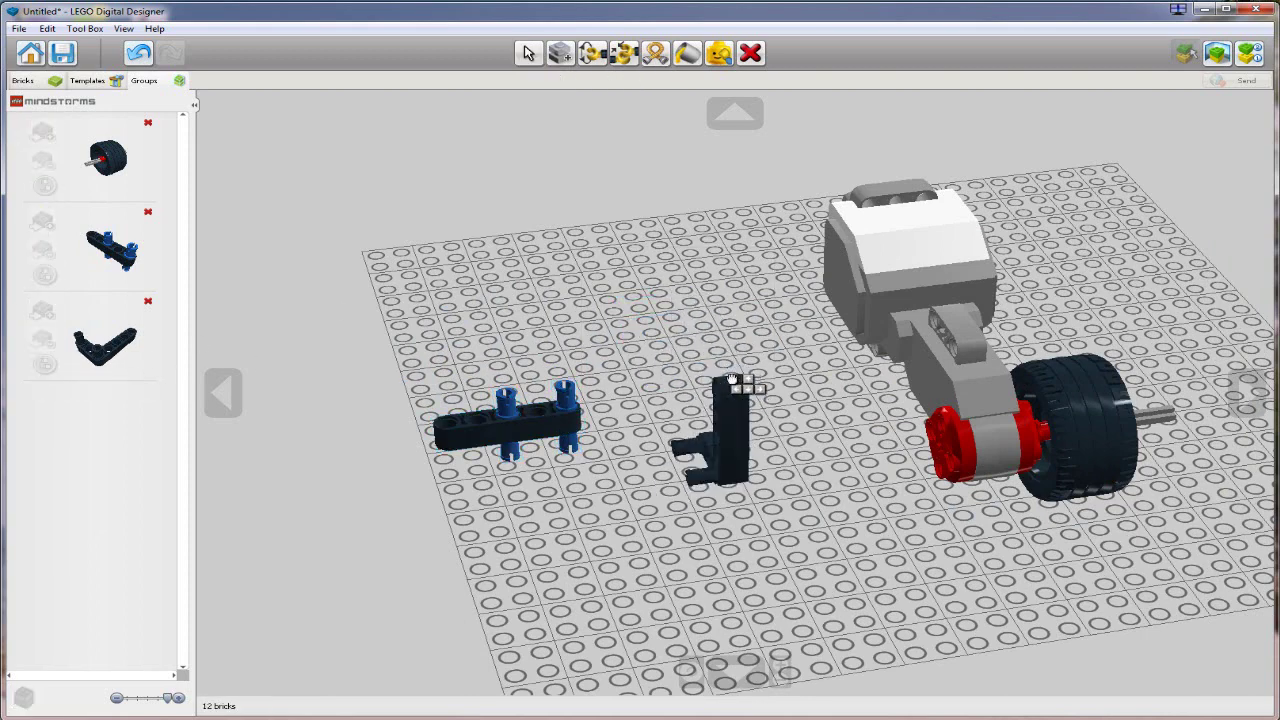
left_click_drag(732, 378, 726, 372)
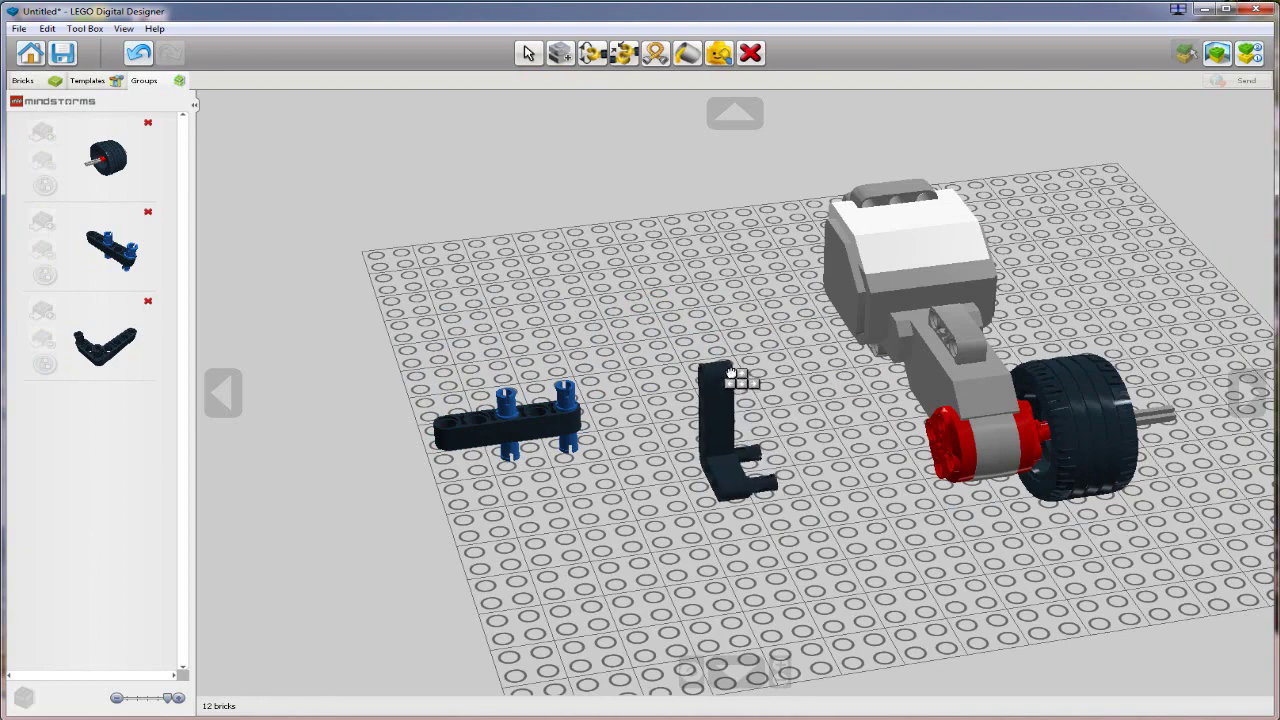
right_click_drag(726, 372, 749, 374)
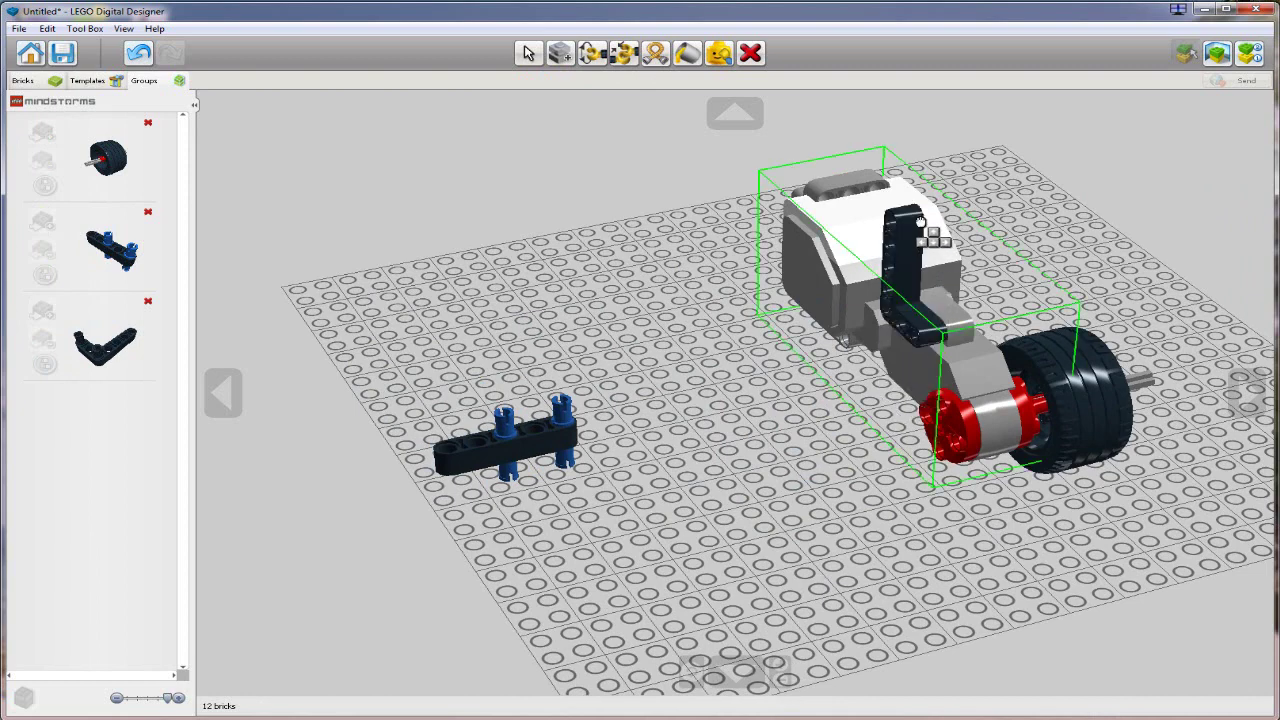
left_click(919, 226)
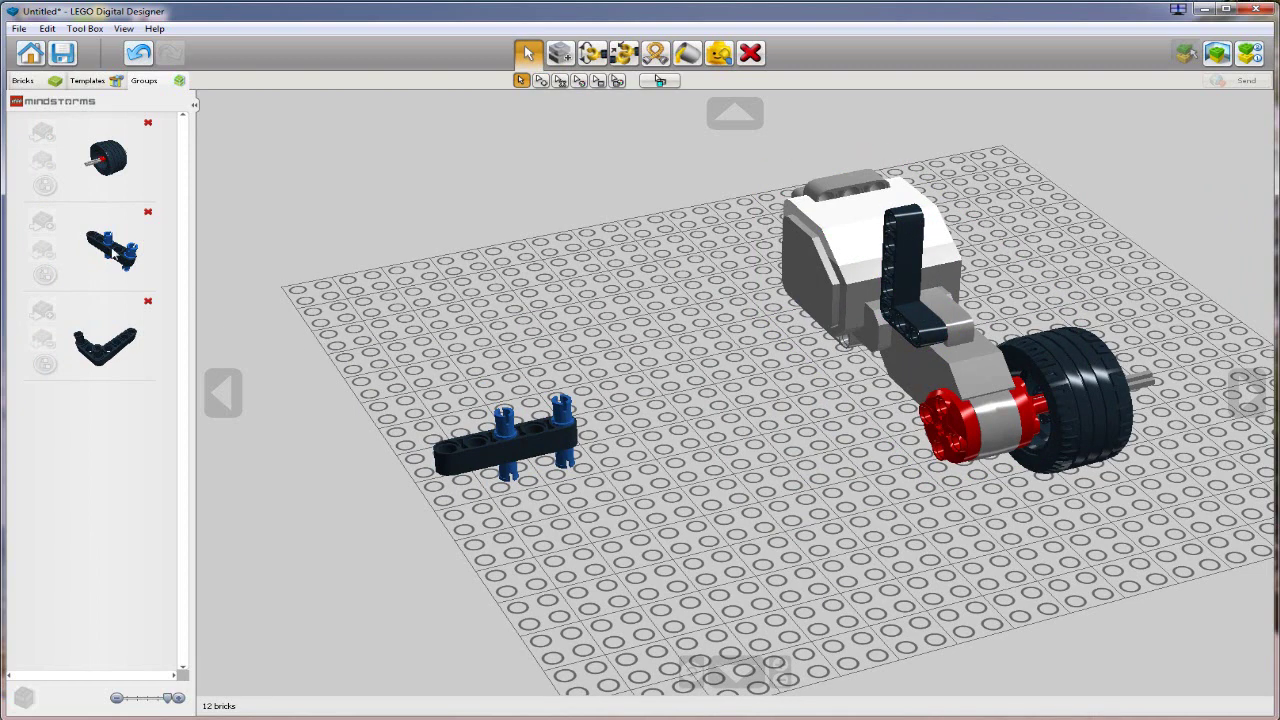
- Turn the grouped straight beam upright and plug it onto the L-shaped beam, with the two blue pegs facing away from the motor
left_click(96, 247)
left_click(465, 450)
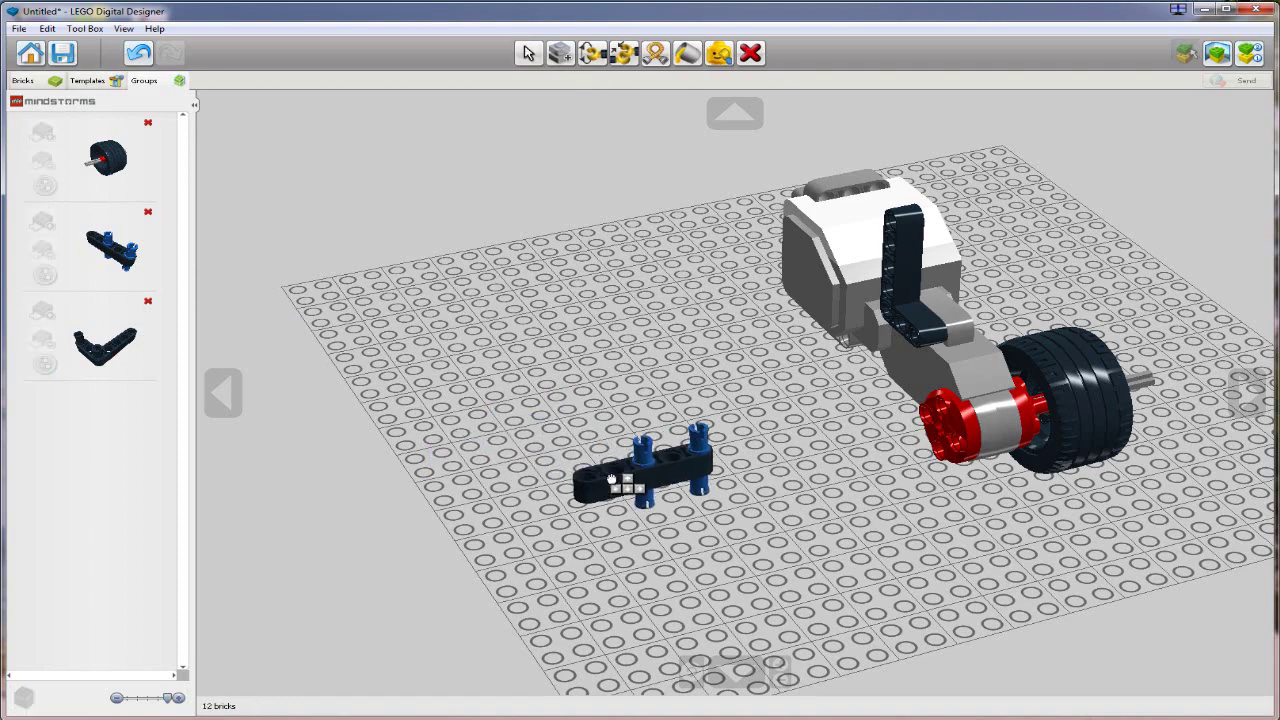
key("Down")
key("Down")
key("Left")
key("Down")
key("Left")
mouse_move(656, 411)
right_mouse_down()
mouse_move(674, 408)
mouse_move(666, 392)
right_mouse_up()
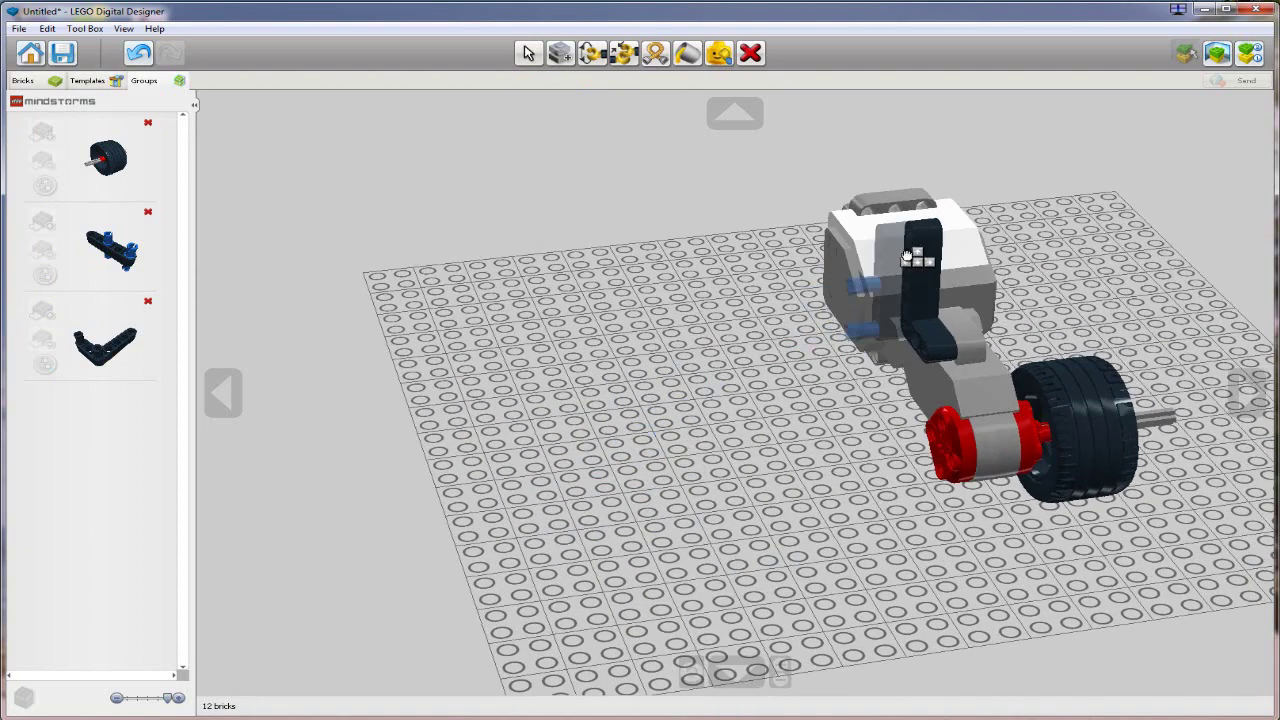
left_click(897, 243)
left_click(897, 240)
right_click_drag(932, 477, 918, 550)
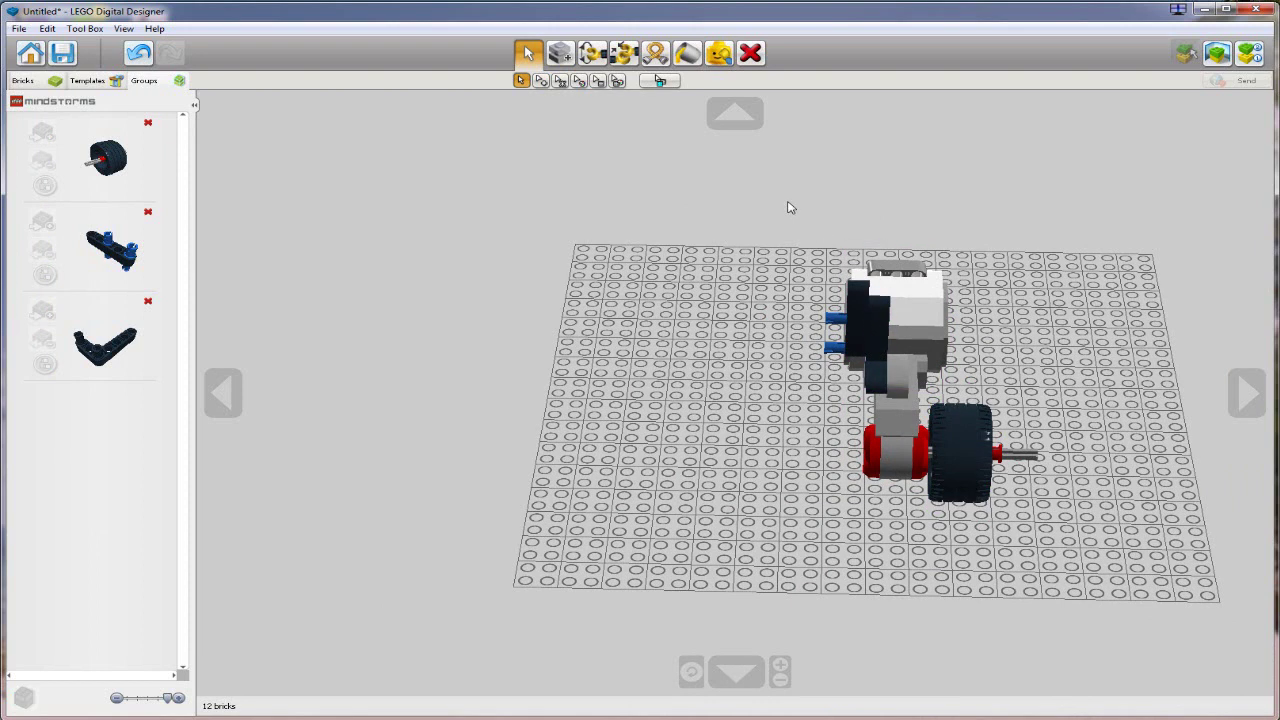
- Group the entire motor and wheel assembly and delete the three earlier groups
left_click_drag(788, 207, 1122, 611)
key("ctrl+g")
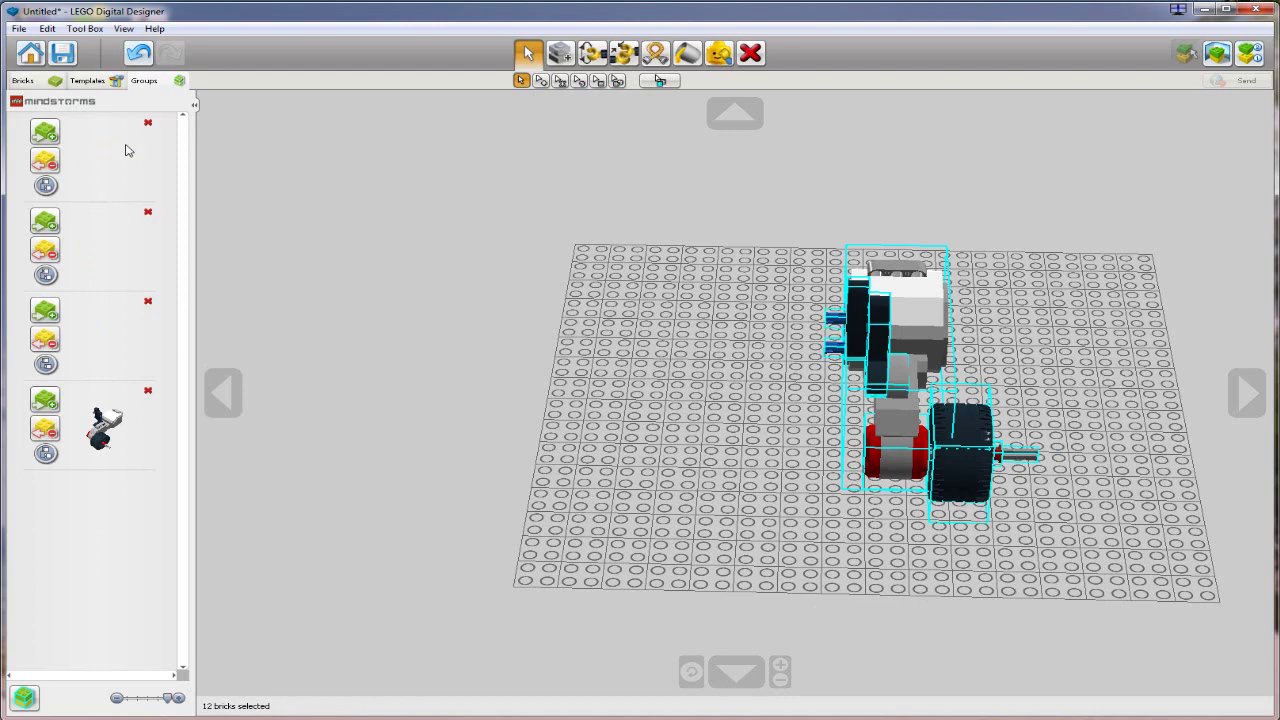
left_click(148, 124)
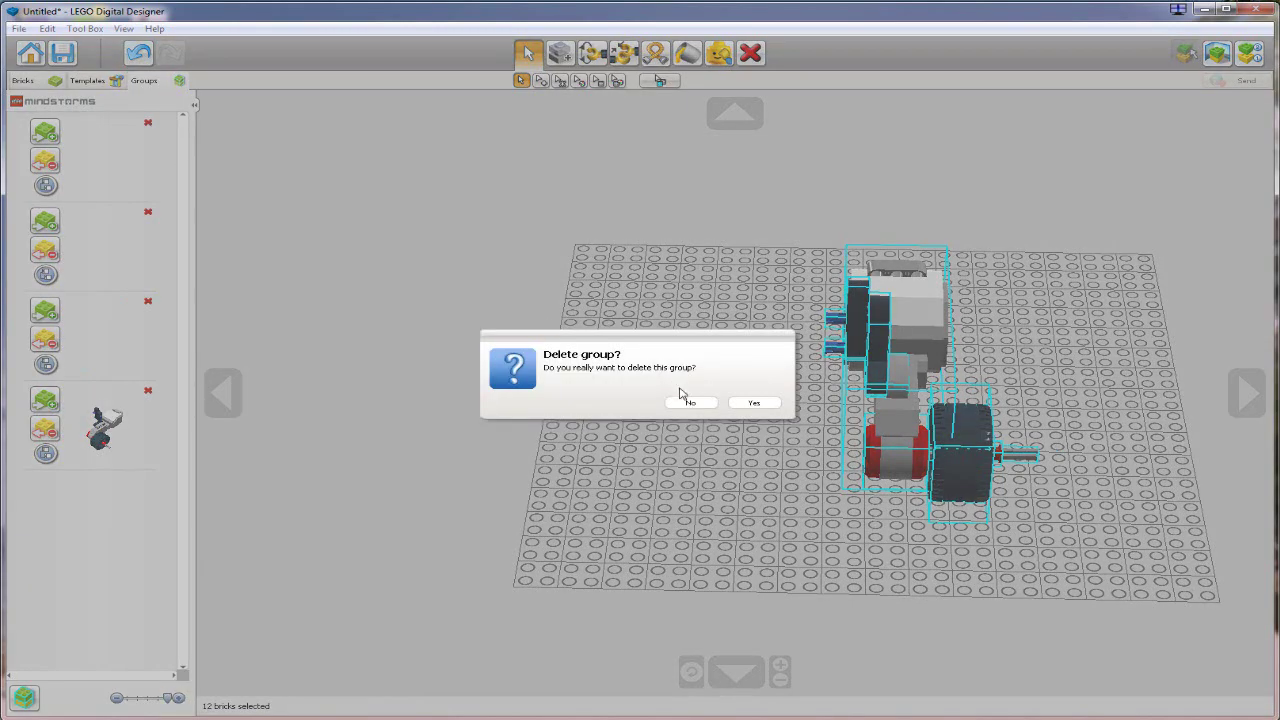
left_click(754, 403)
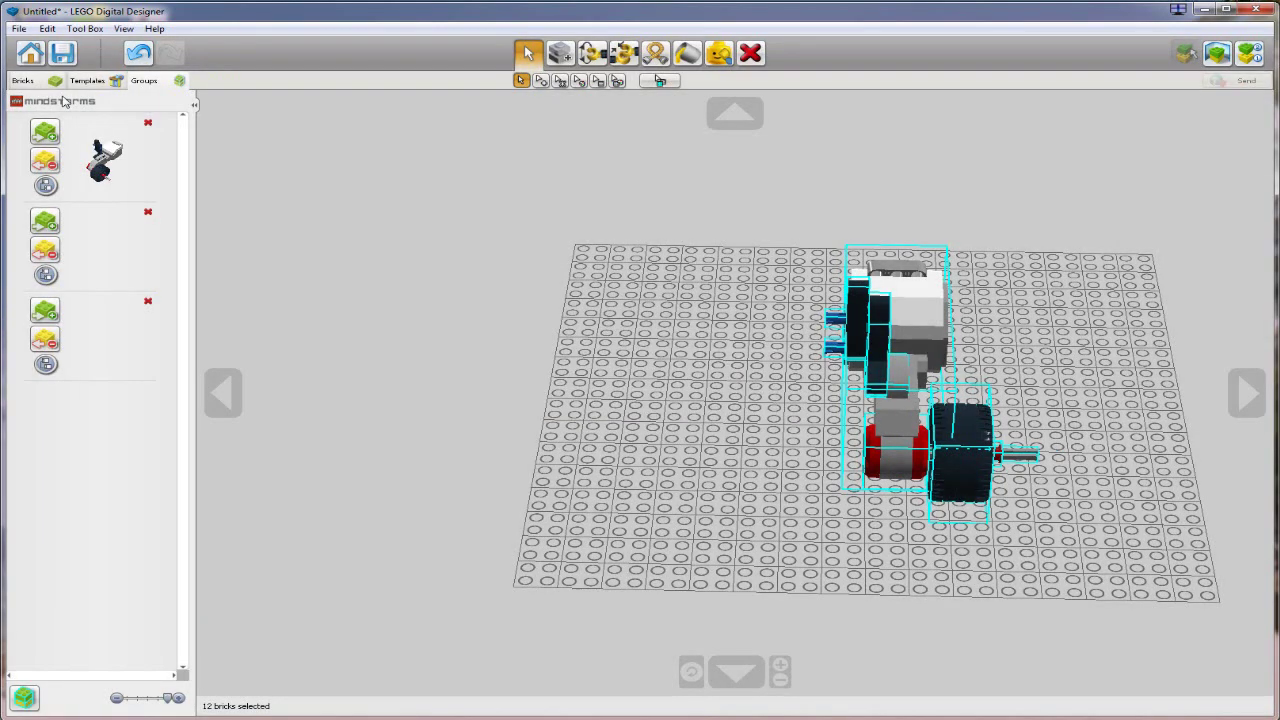
left_click(148, 216)
left_click(766, 410)
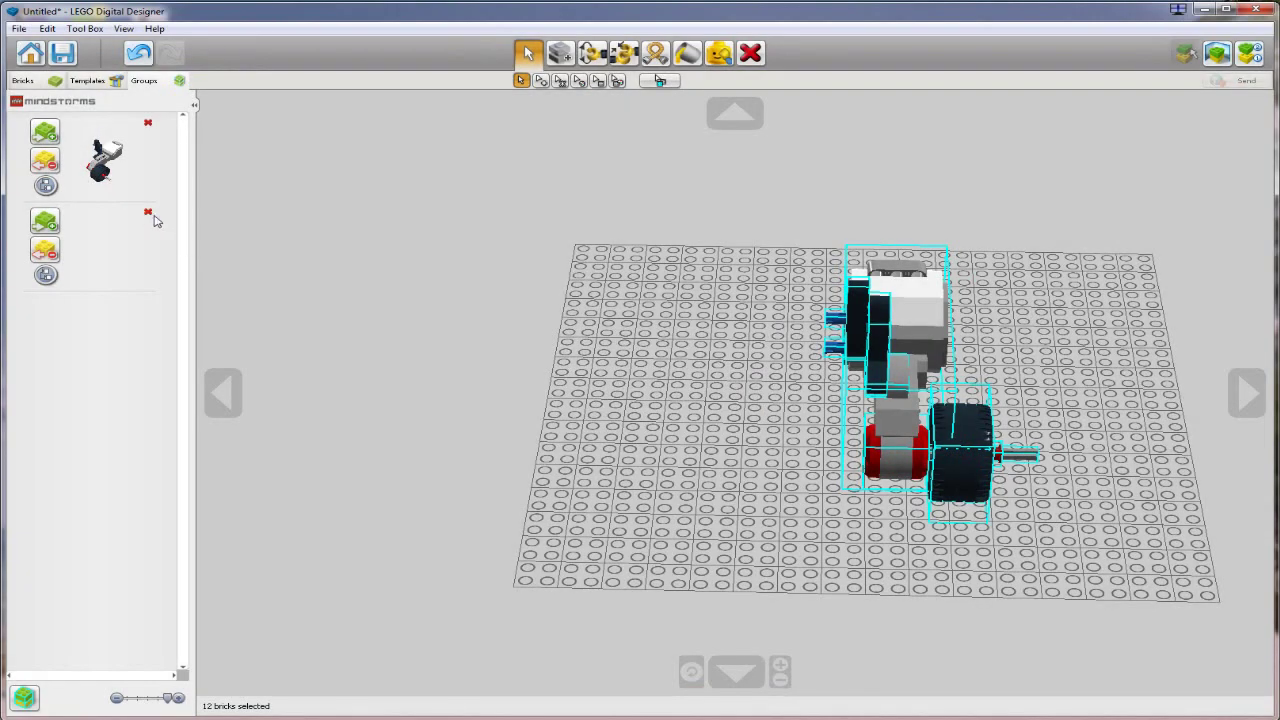
left_click(148, 213)
left_click(766, 404)
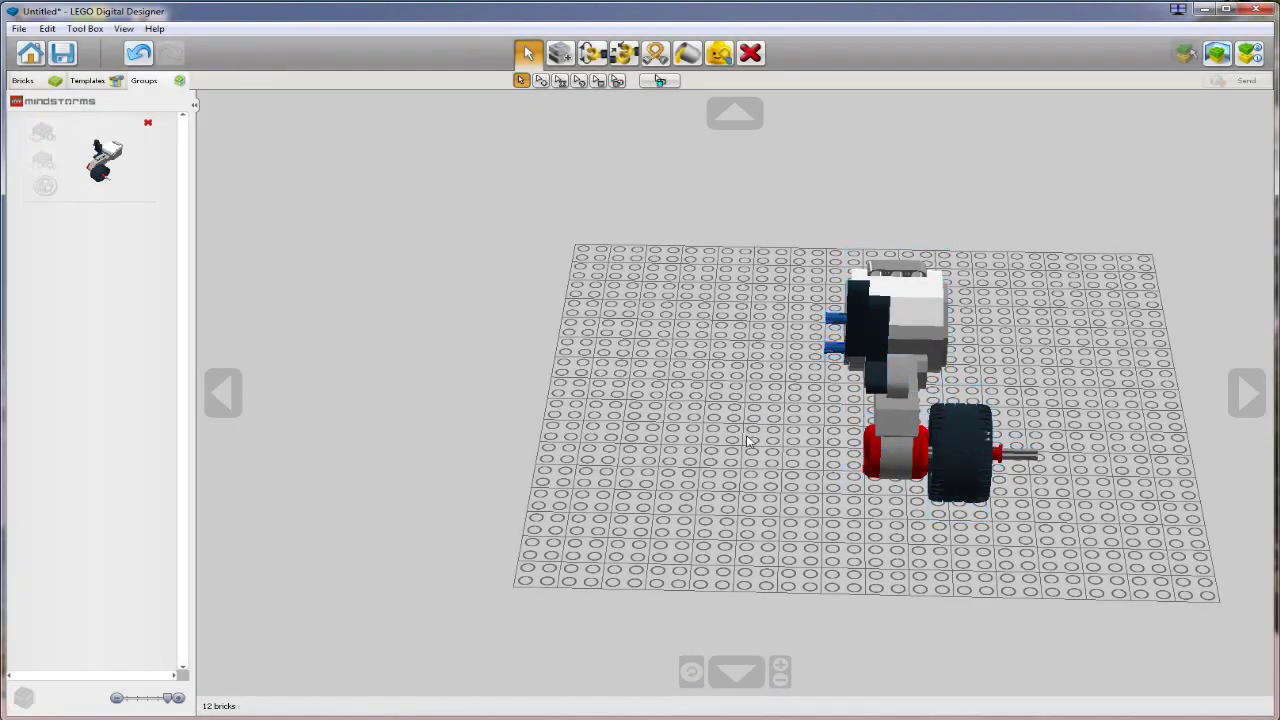
- Switch to the browser and examine the enlarged reference photo of the finished motor and wheel assembly
left_click_drag(1279, 250, 520, 94)
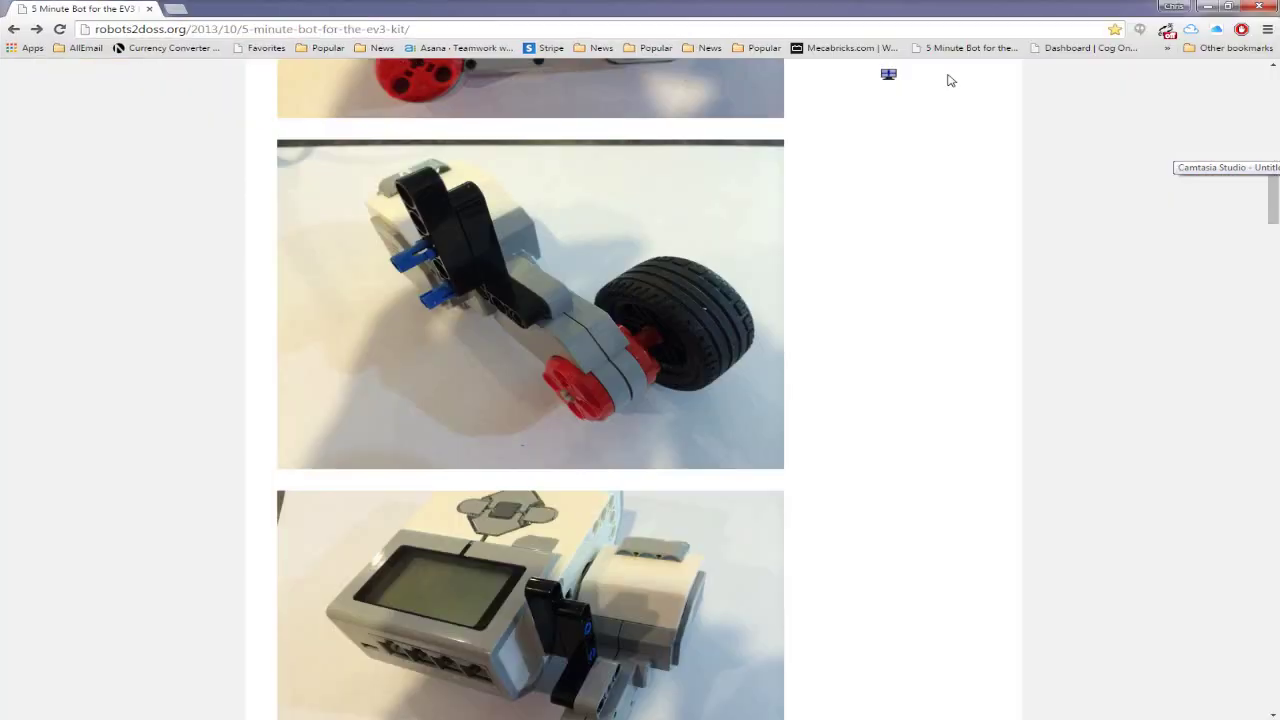
left_click(949, 74)
left_click(645, 278)
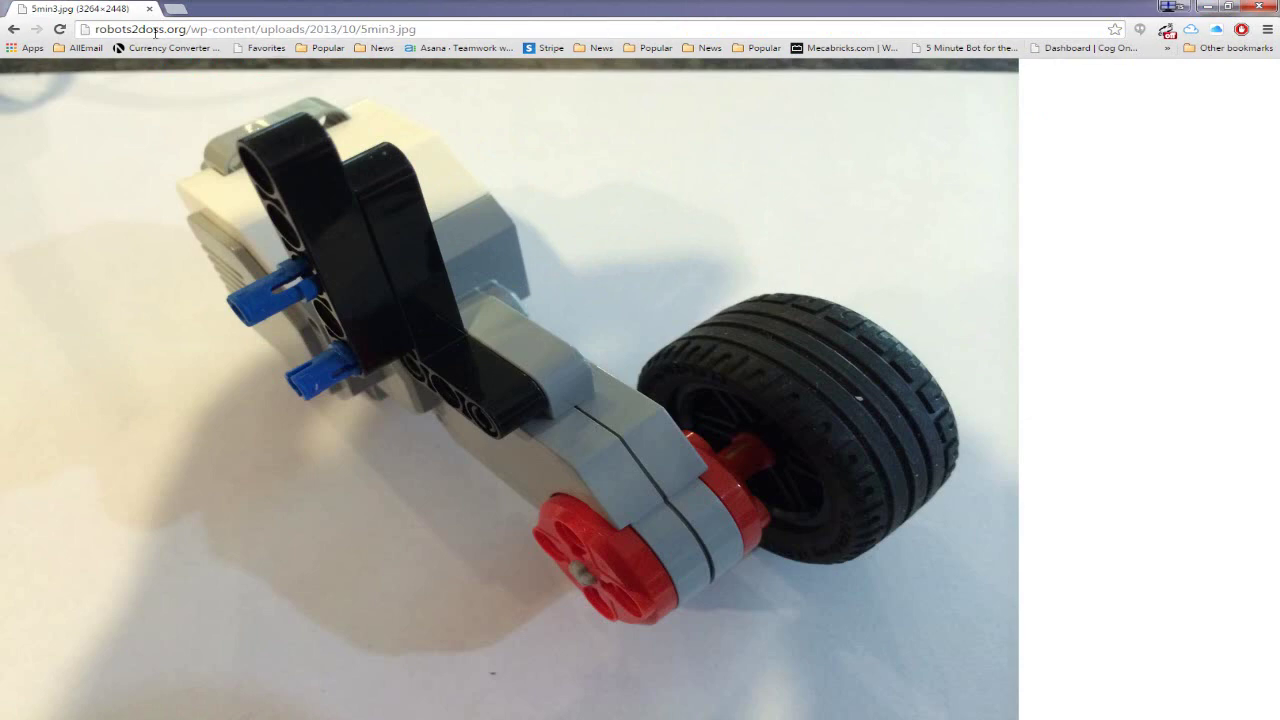
left_click(1203, 6)
- Back in LEGO Digital Designer, duplicate the whole motor assembly and place the copy beside the original on the baseplate
scroll(858, 418, "up", 2)
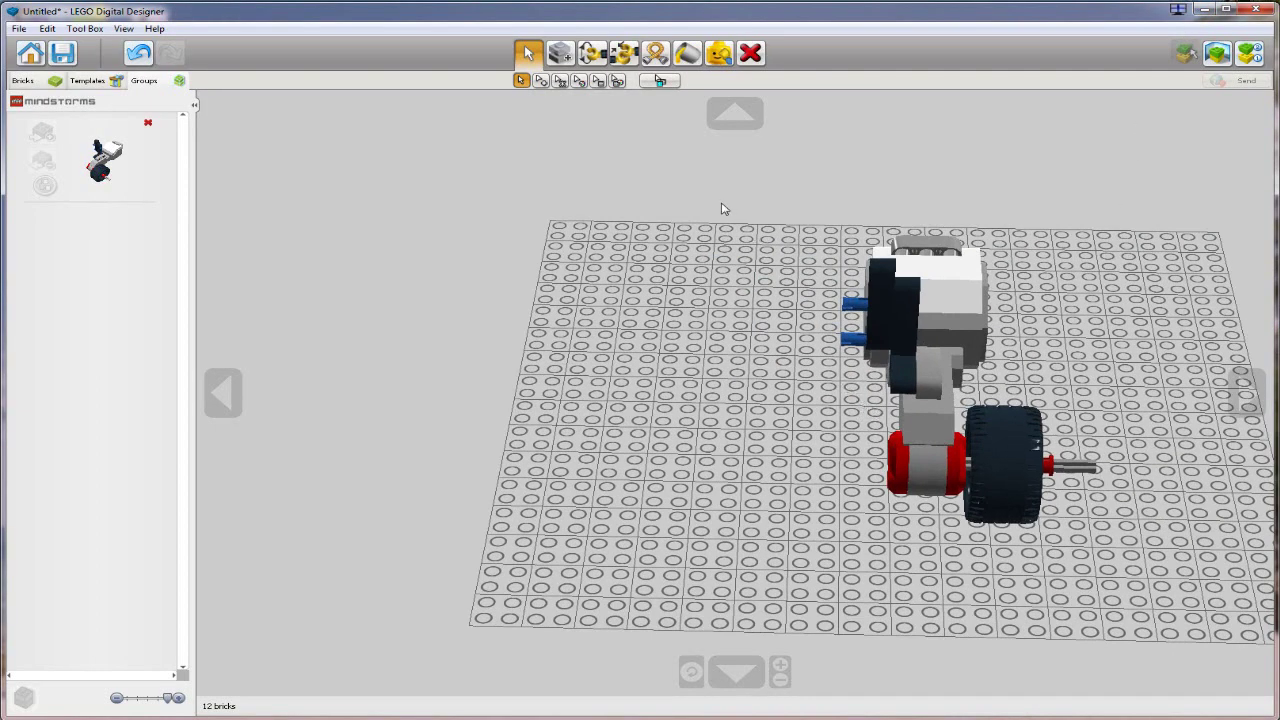
left_click_drag(788, 172, 1212, 592)
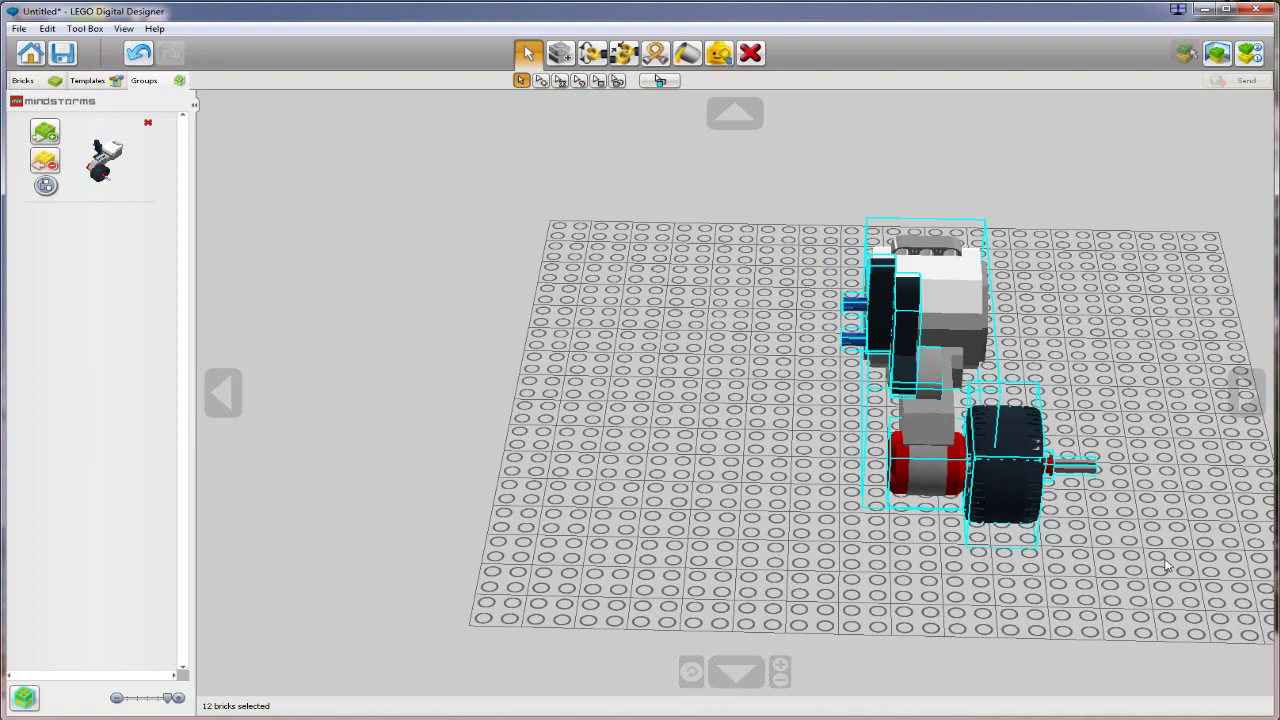
key("ctrl+v")
mouse_move(594, 420)
right_mouse_down()
mouse_move(646, 424)
mouse_move(633, 456)
mouse_move(646, 449)
right_mouse_up()
left_click(648, 450)
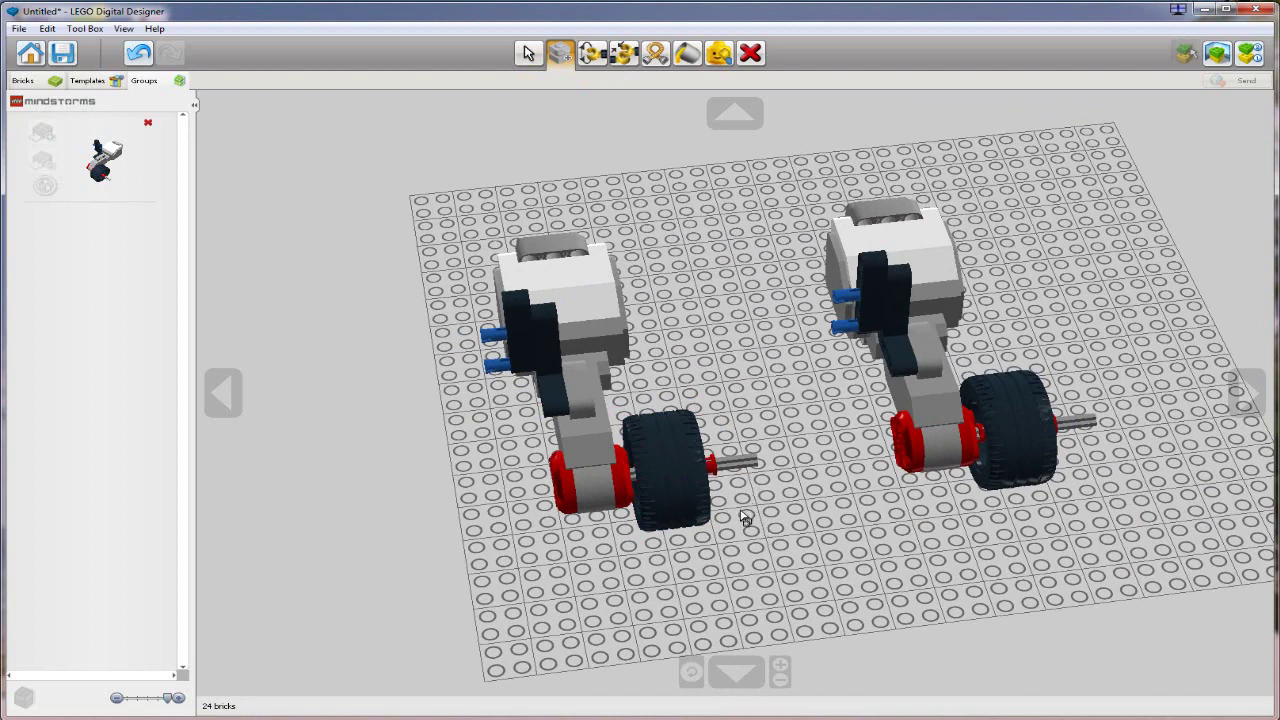
- Detach the wheel, red bushes and axle from the copied motor and fit the axle into the hub on the opposite side
scroll(748, 515, "up", 1)
key("v")
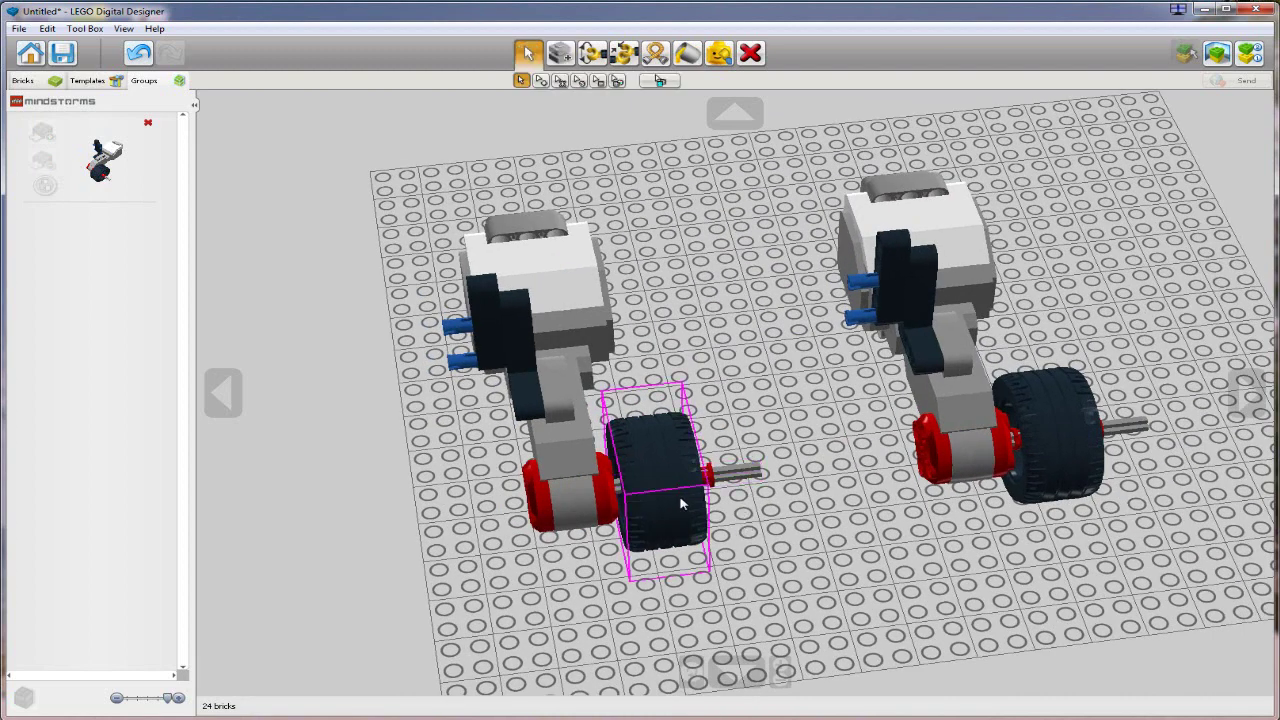
left_click_drag(686, 494, 425, 608)
left_click_drag(743, 488, 567, 496)
left_click_drag(697, 482, 508, 501)
left_click_drag(630, 488, 460, 521)
right_click_drag(460, 521, 648, 560)
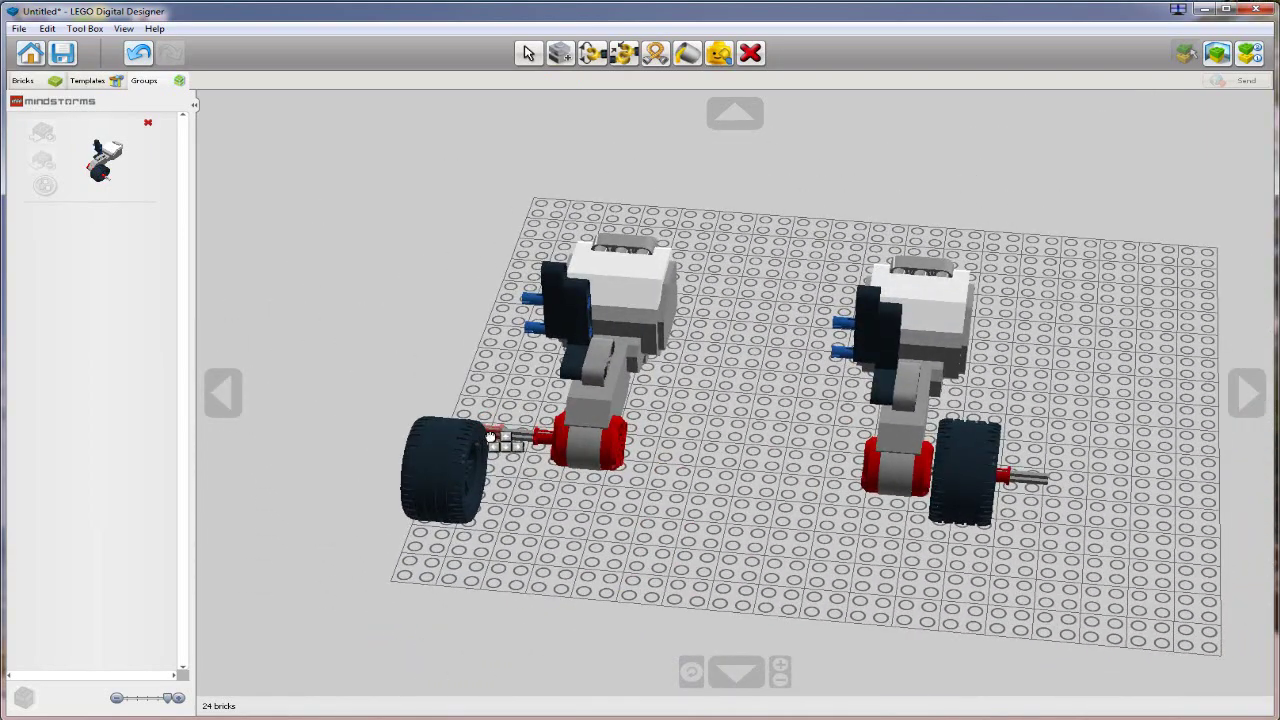
left_click(496, 437)
- Slide the wheel and the outer red bush onto the relocated axle of the copied motor
left_click(434, 484)
left_click_drag(434, 484, 822, 500)
left_click(491, 434)
left_click_drag(491, 434, 504, 518)
left_click(440, 468)
left_click_drag(440, 468, 497, 442)
left_click(497, 442)
right_click_drag(524, 448, 672, 486)
left_click_drag(666, 541, 588, 487)
left_click_drag(900, 430, 608, 490)
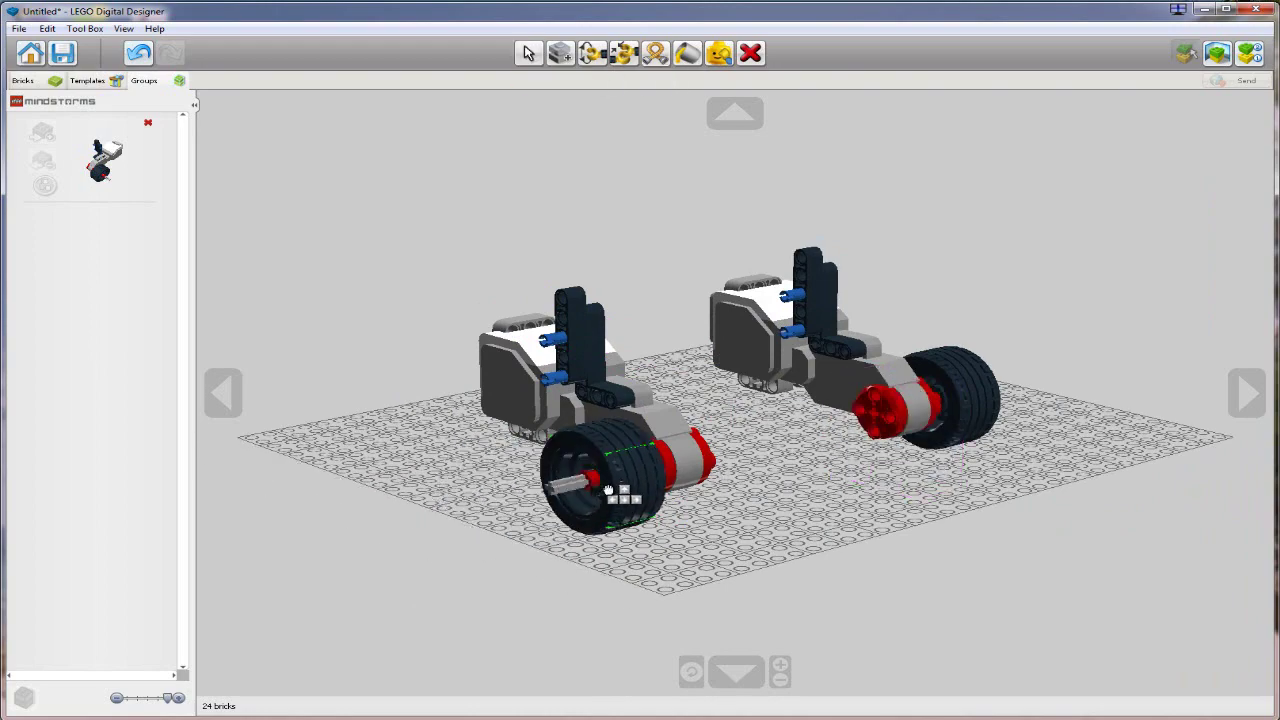
left_click(608, 490)
right_click_drag(723, 528, 657, 532)
scroll(683, 526, "down", 1)
scroll(586, 393, "up", 2)
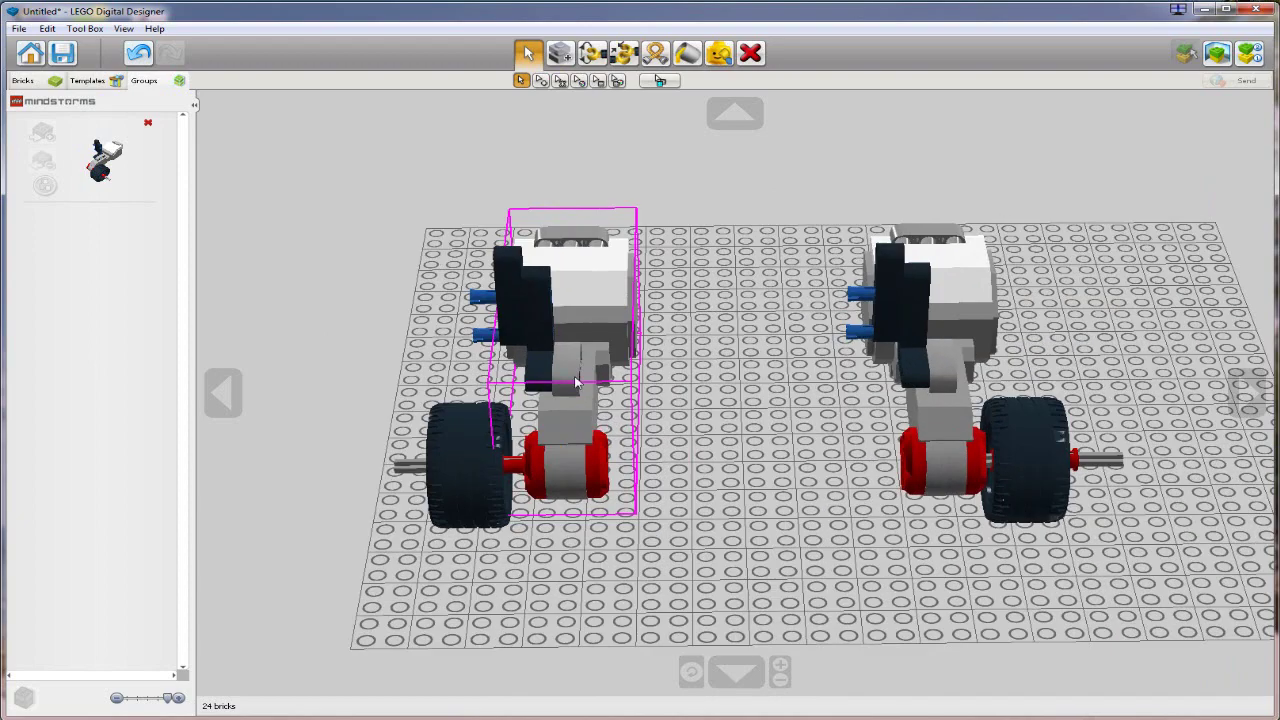
- Move the L-shaped beam and its black pegs to the inner side of the copied motor, facing the original assembly
left_click_drag(538, 348, 675, 360)
left_click_drag(536, 380, 568, 354)
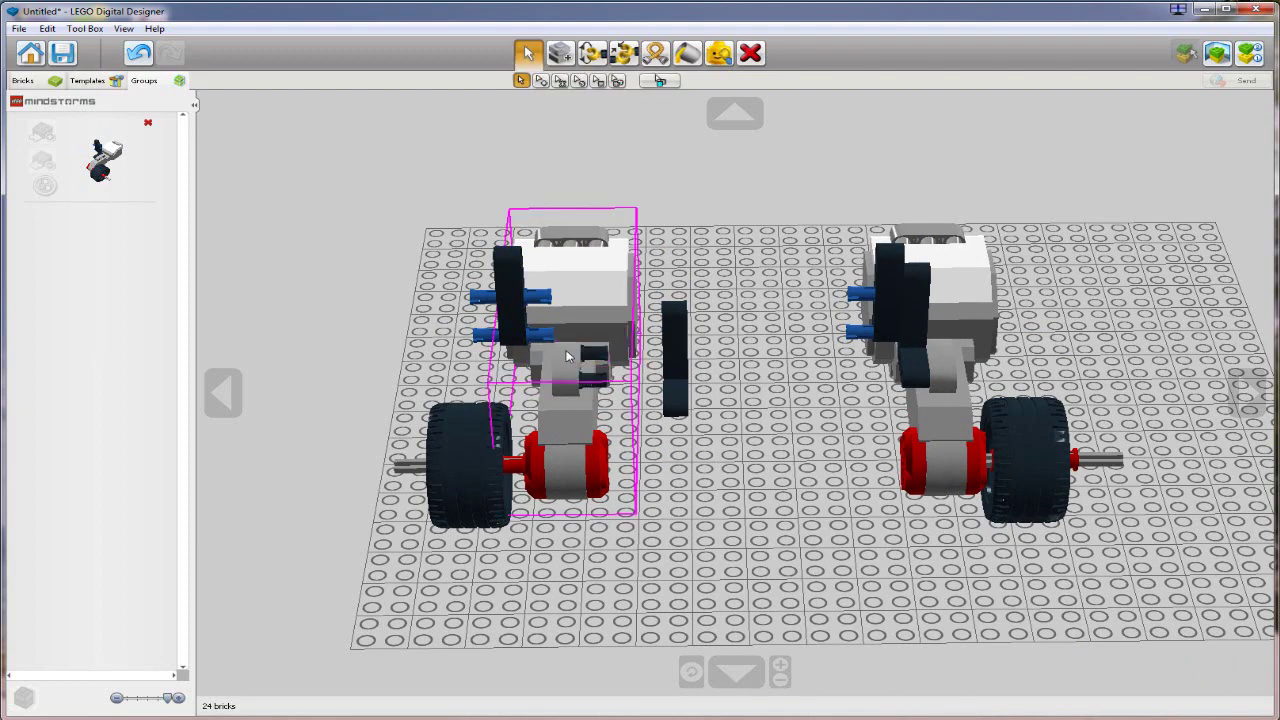
left_click_drag(665, 378, 608, 368)
right_click_drag(690, 395, 630, 328)
left_click(634, 316)
- Pull the straight beam off the copy and plug its two blue pegs into the inner side of the relocated L-shaped beam
left_click_drag(536, 280, 737, 378)
left_click_drag(540, 293, 644, 318)
left_click_drag(543, 265, 647, 321)
right_click_drag(647, 321, 942, 400)
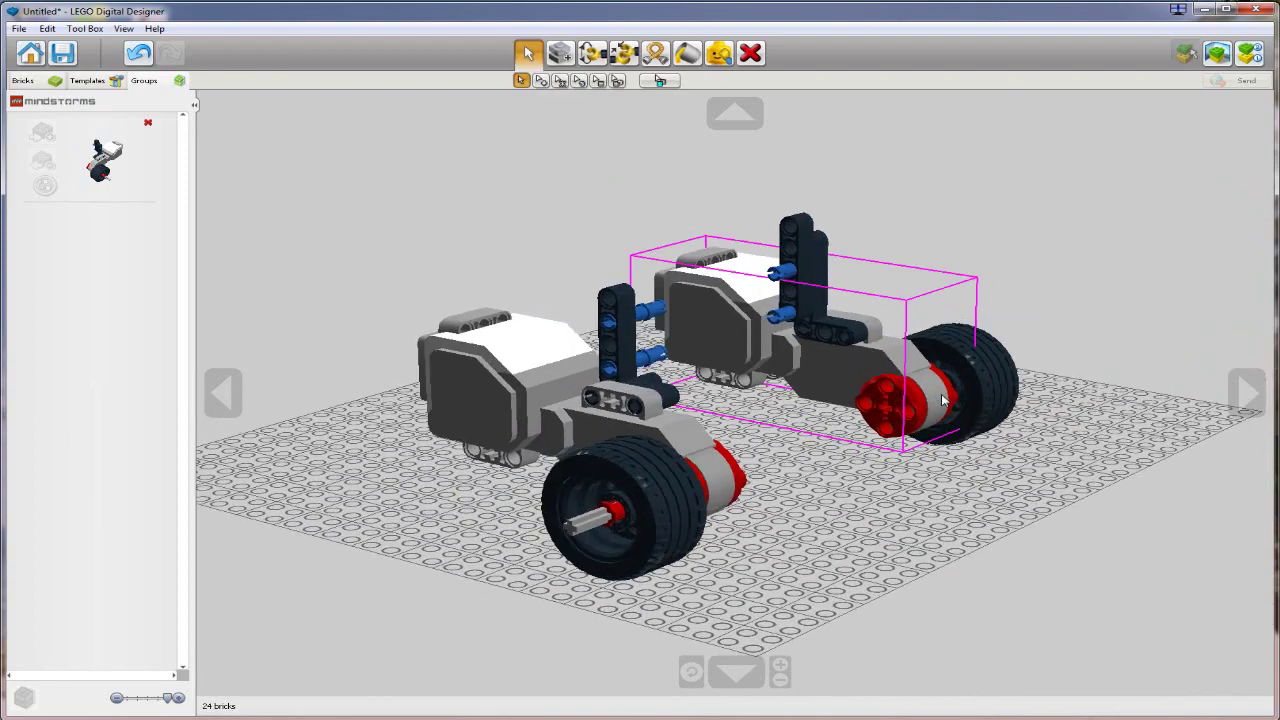
right_click_drag(806, 400, 606, 320)
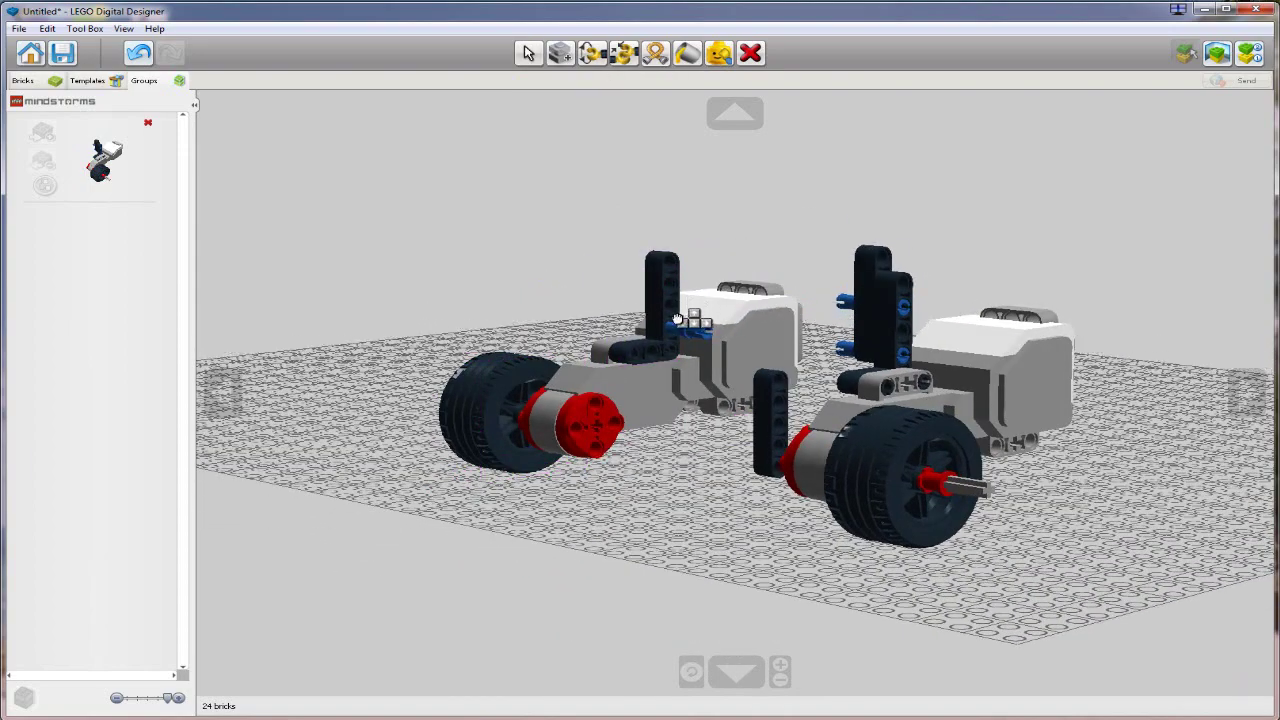
right_click_drag(793, 420, 752, 361)
right_click_drag(612, 328, 689, 300)
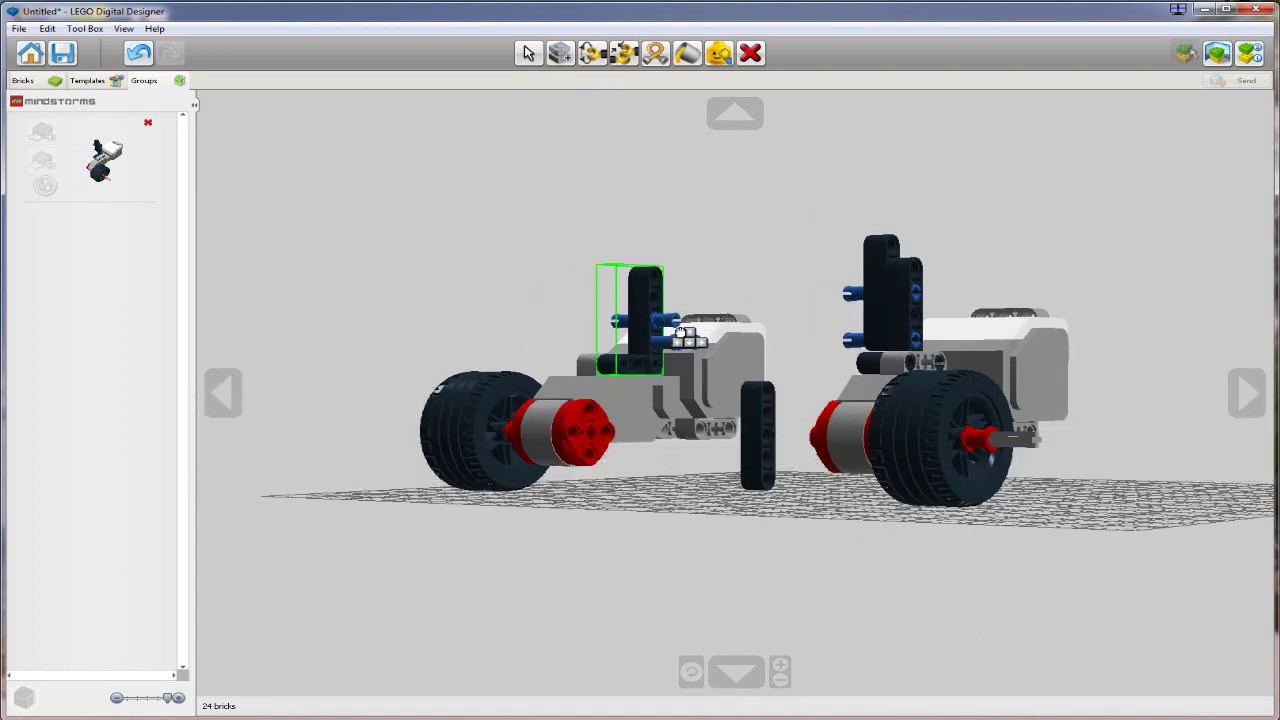
left_click(684, 336)
right_click_drag(677, 348, 727, 412)
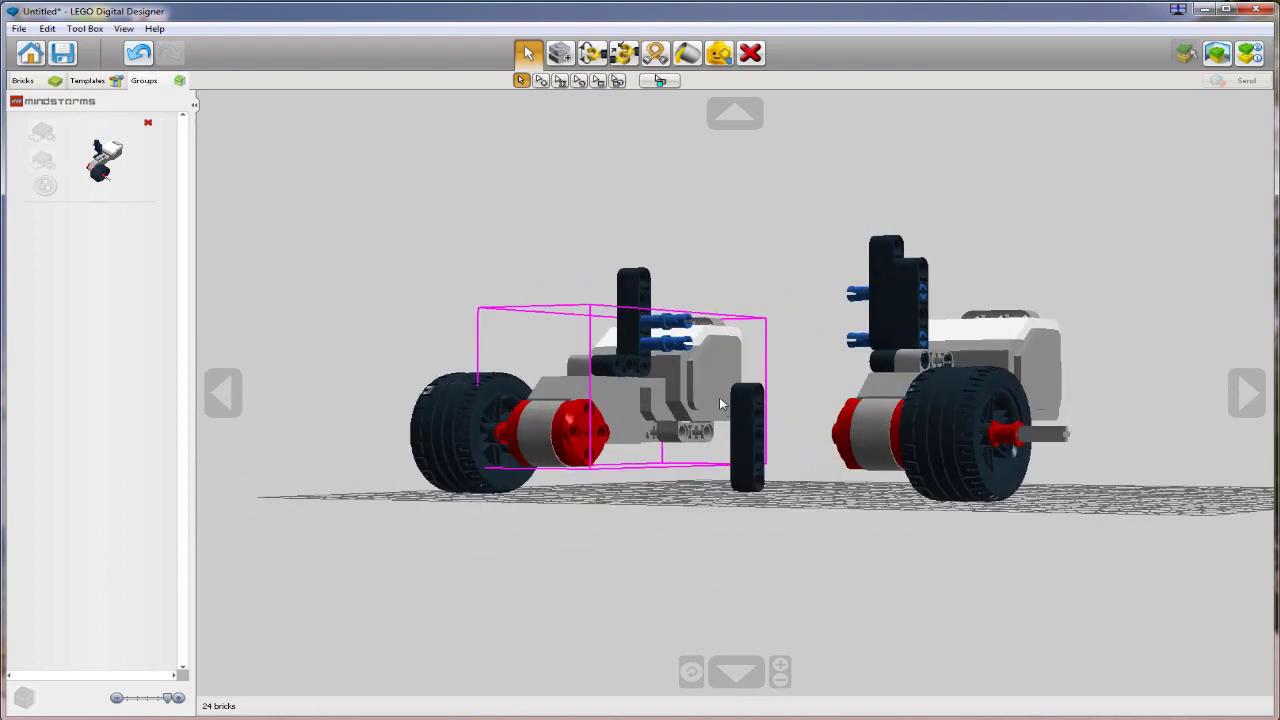
left_click(668, 321)
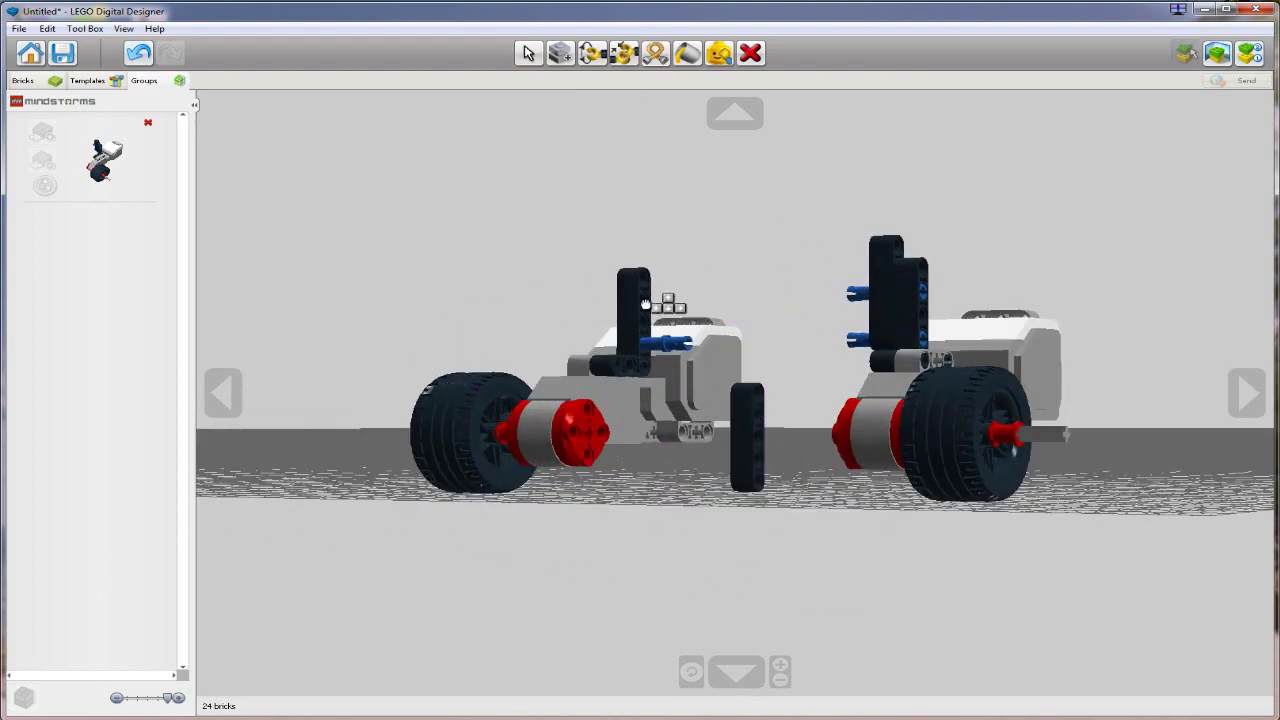
left_click(668, 302)
left_click(688, 305)
- Push the straight beam onto the two blue pegs and group all parts of the mirrored motor assembly
left_click(745, 435)
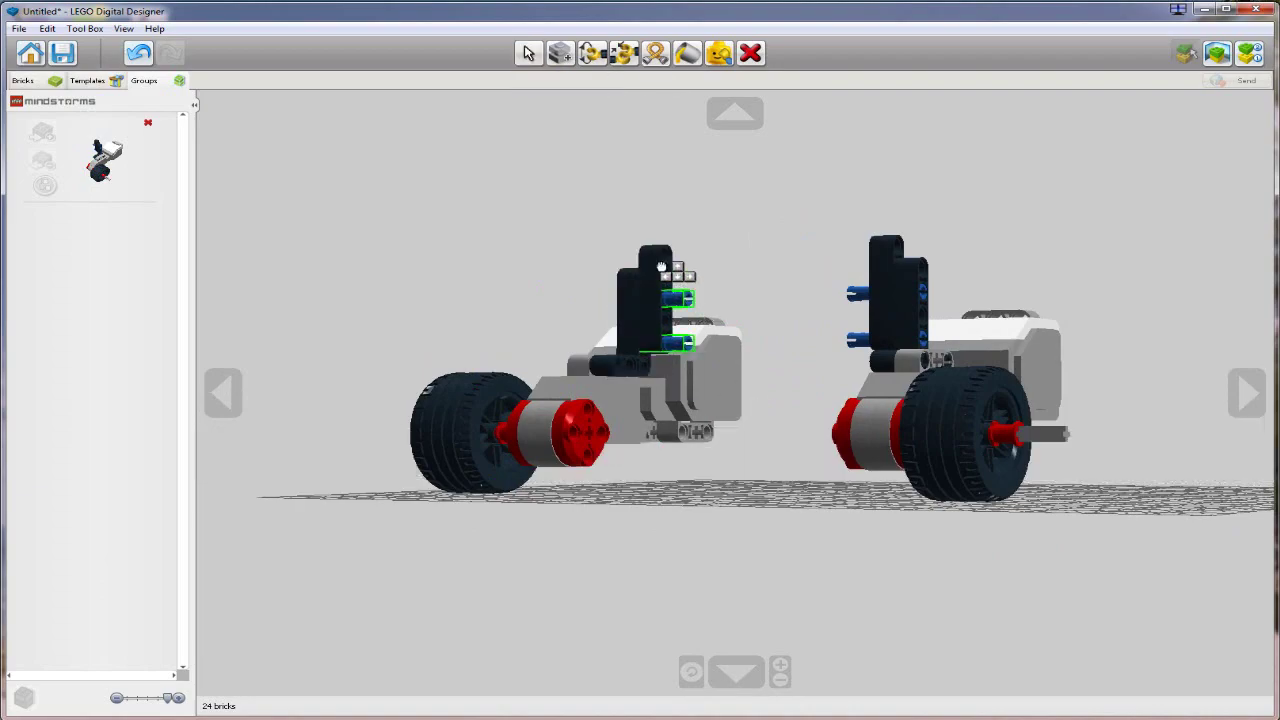
left_click(661, 267)
right_click_drag(766, 466, 531, 179)
scroll(836, 530, "down", 2)
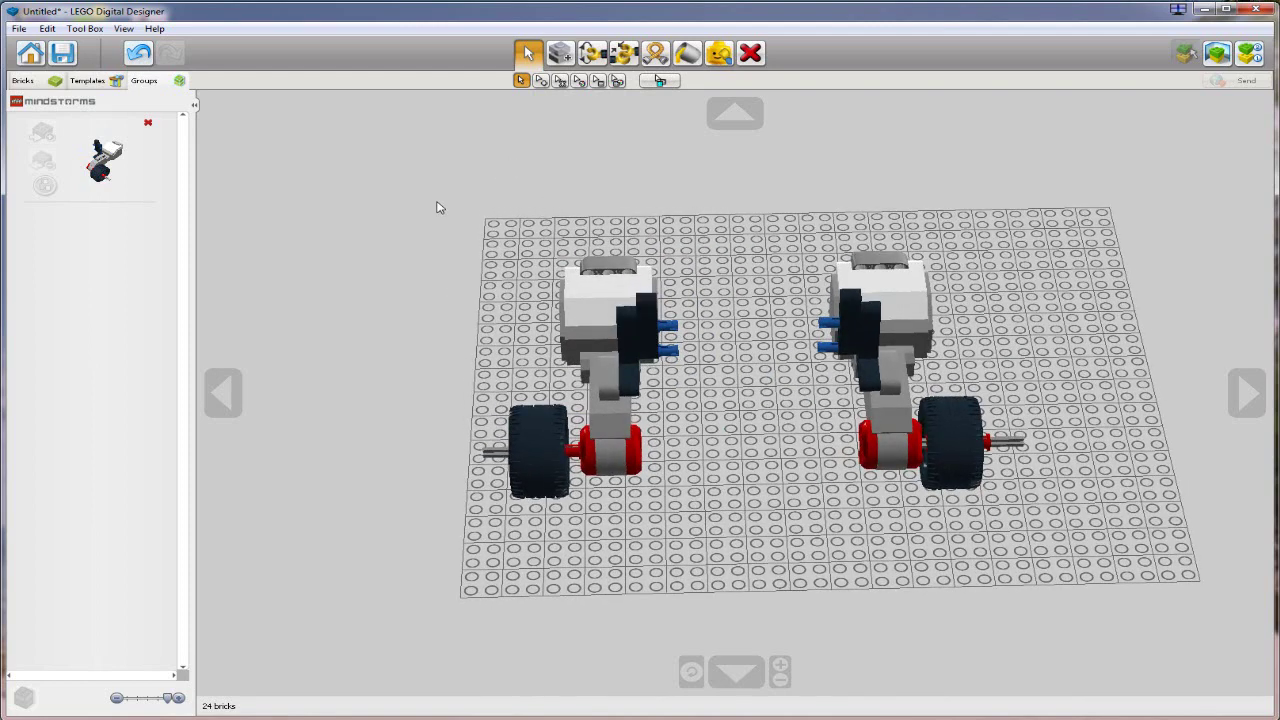
left_click_drag(436, 203, 723, 551)
key("ctrl+g")
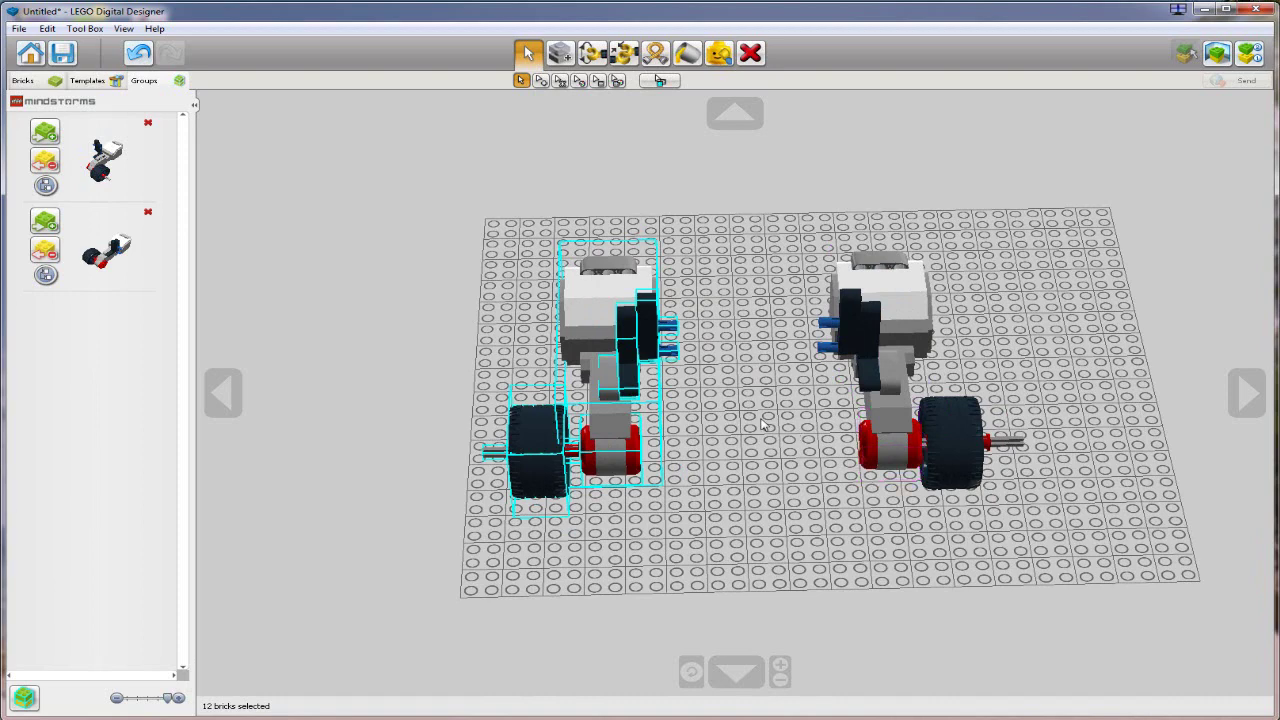
- Add an EV3 P-brick on the baseplate behind the two motor assemblies, rotated so its screen end faces the wheels
left_click(30, 83)
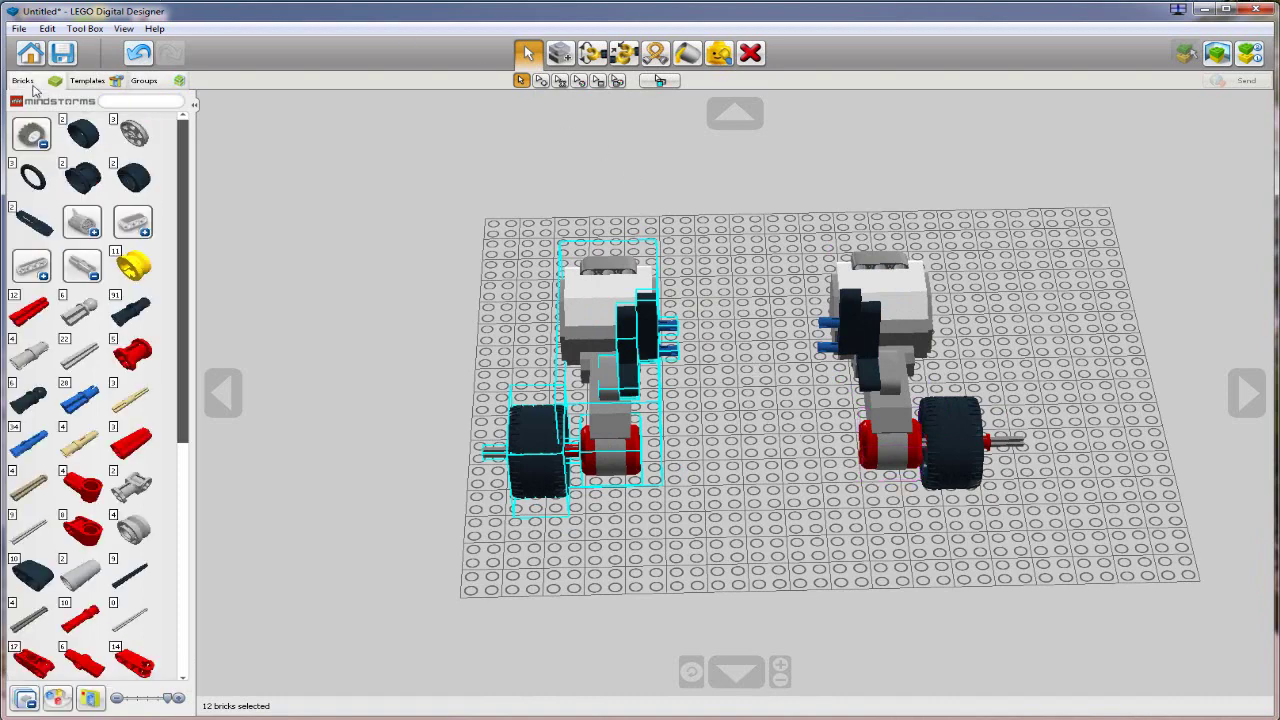
left_click(43, 145)
left_click(90, 191)
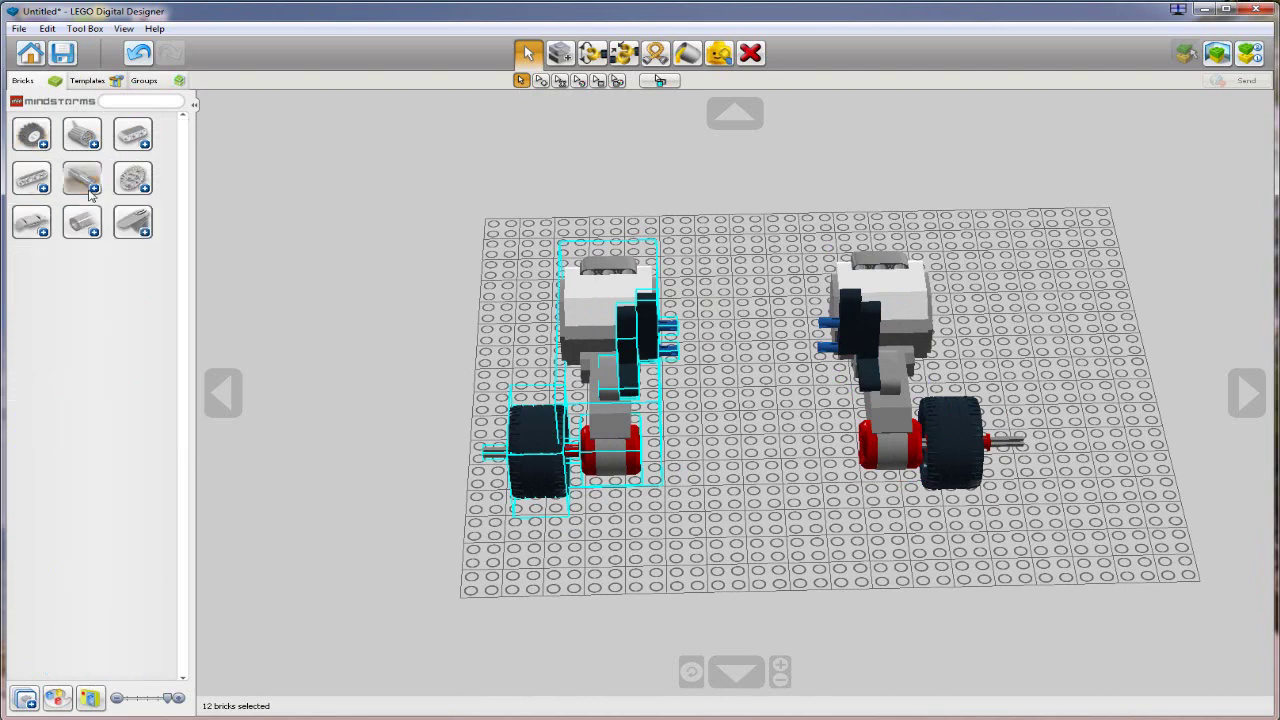
left_click(93, 143)
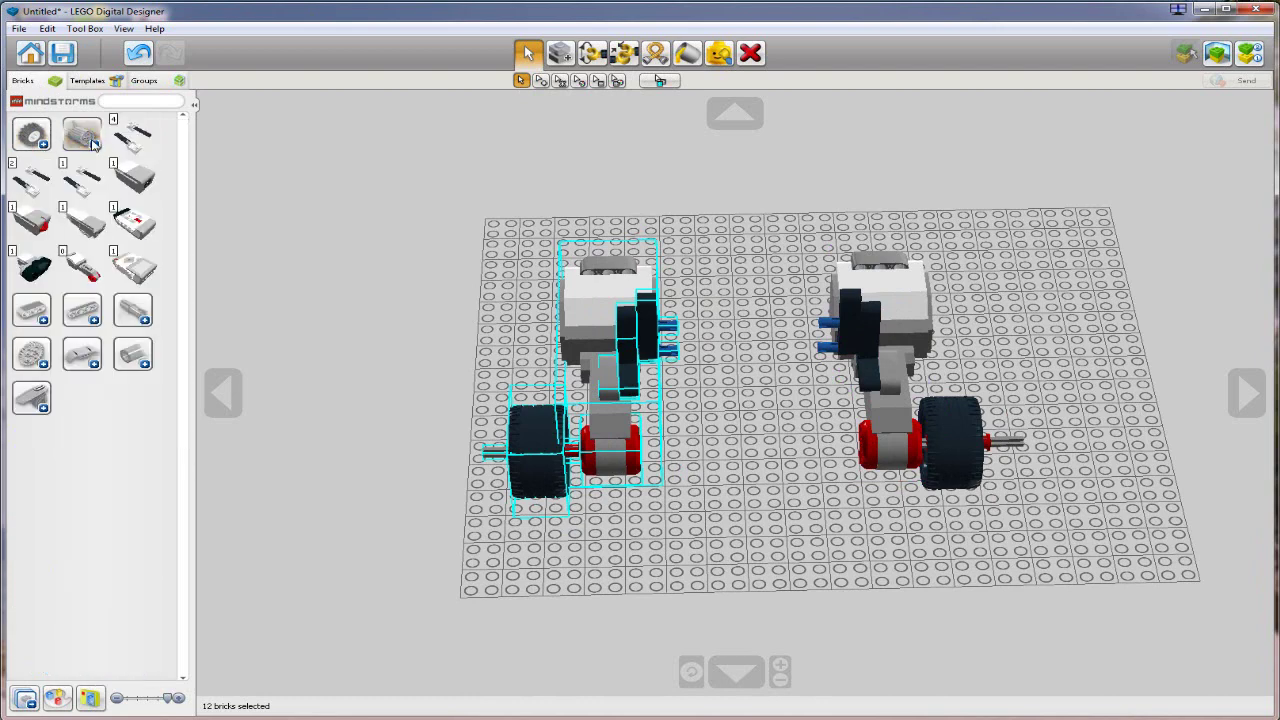
left_click(125, 315)
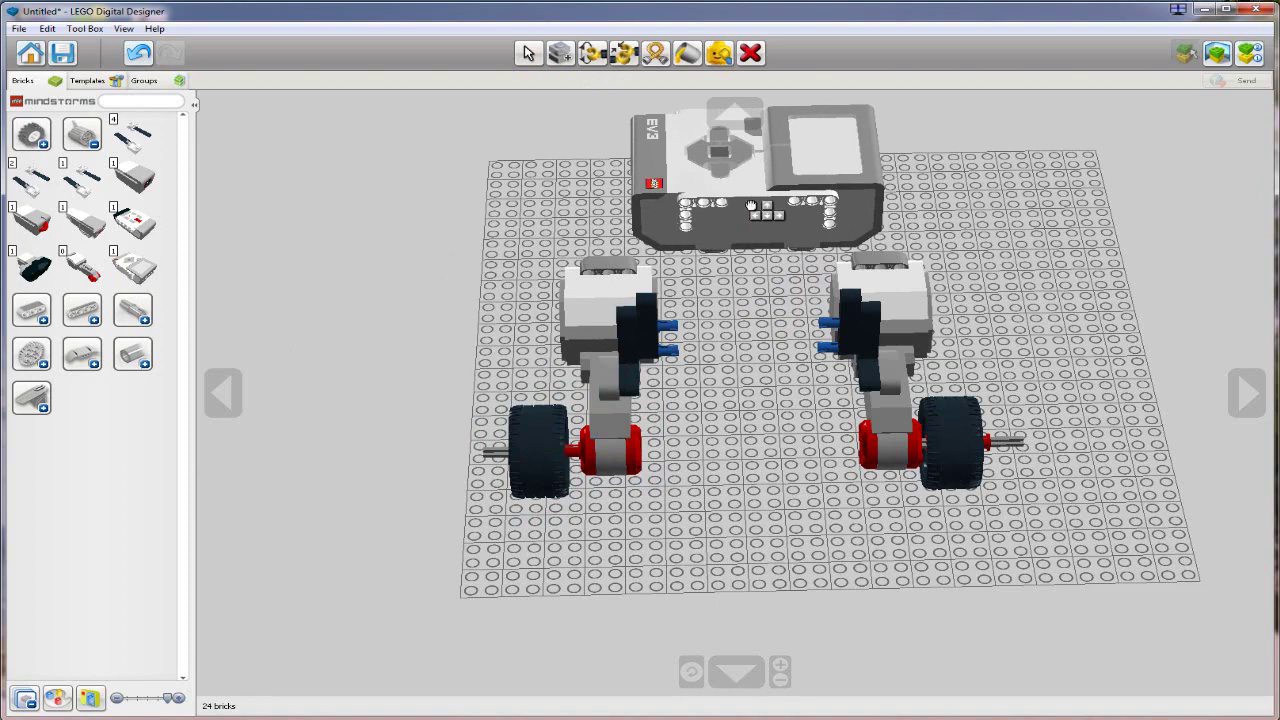
key("Right")
key("Right")
key("Right")
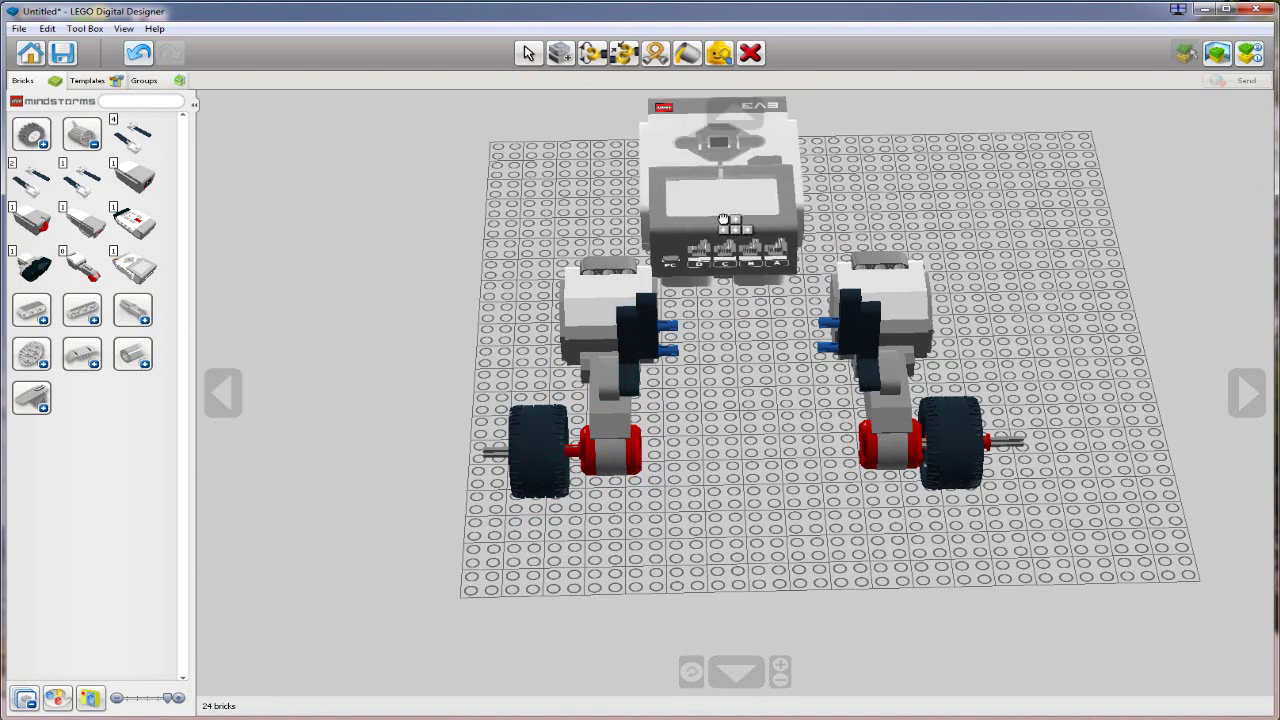
left_click(724, 219)
right_click_drag(720, 376, 722, 406)
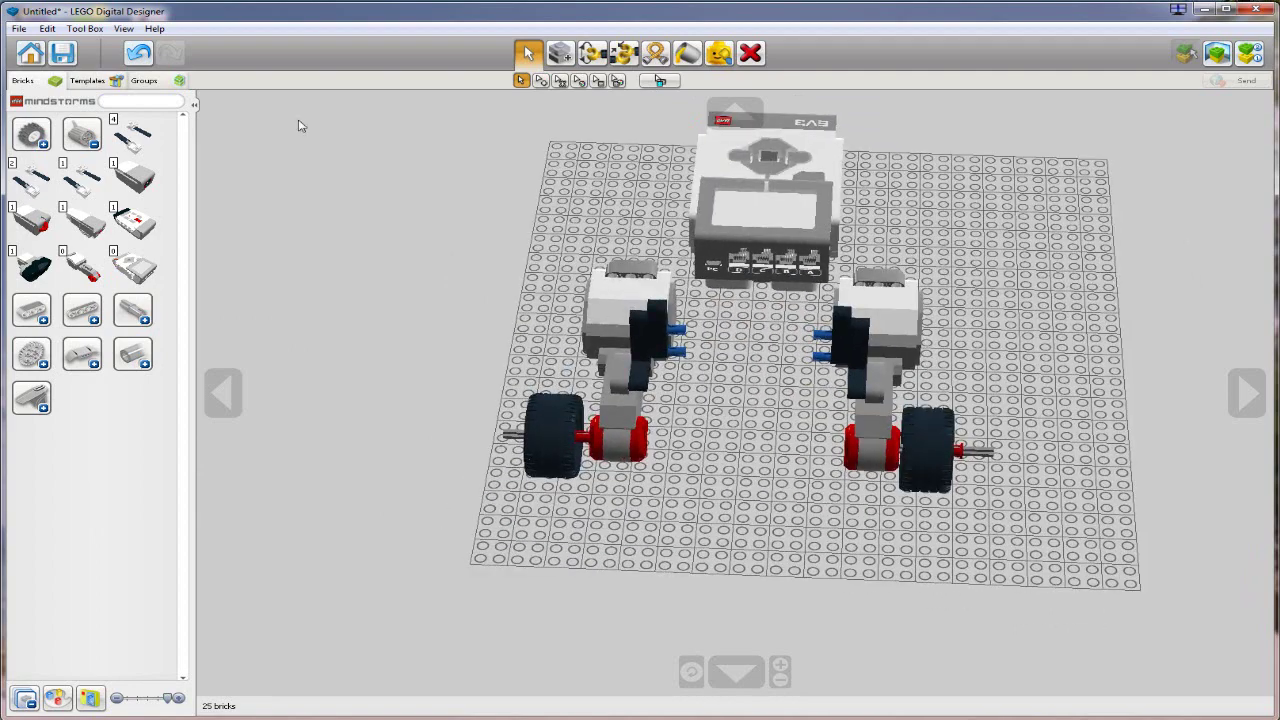
- Create a new group from the EV3 brick
left_click(140, 81)
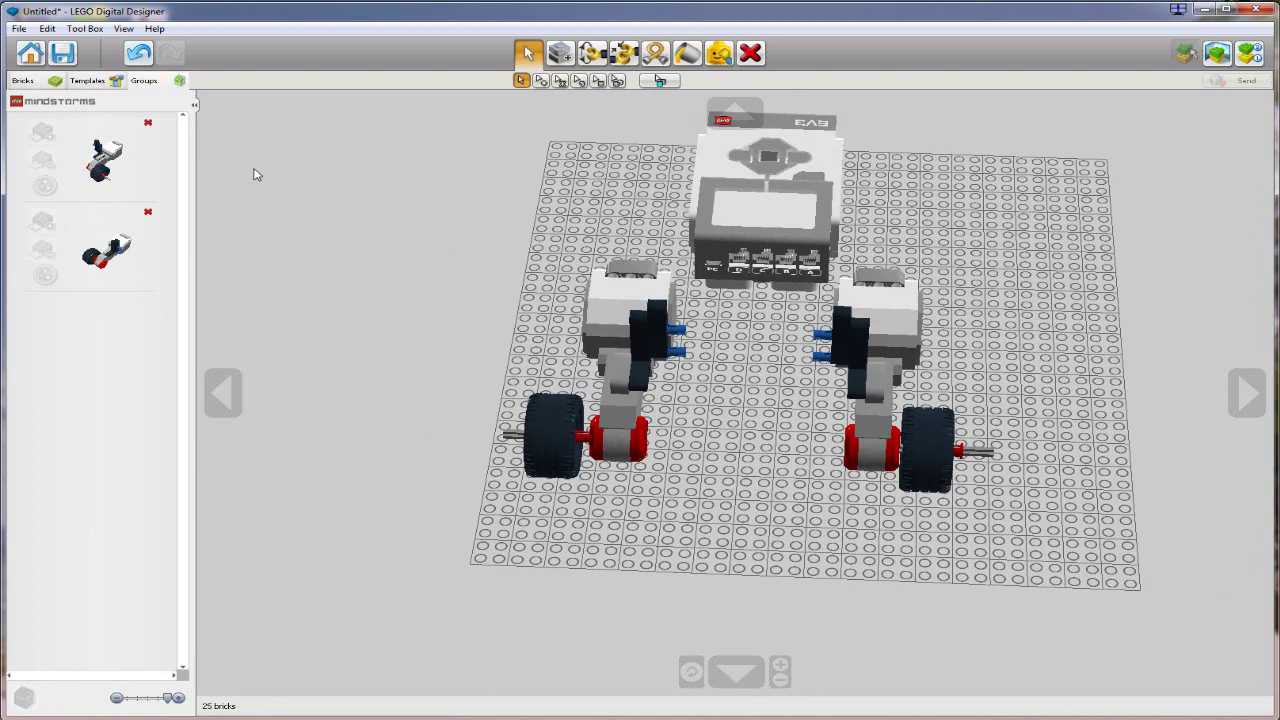
left_click(805, 219)
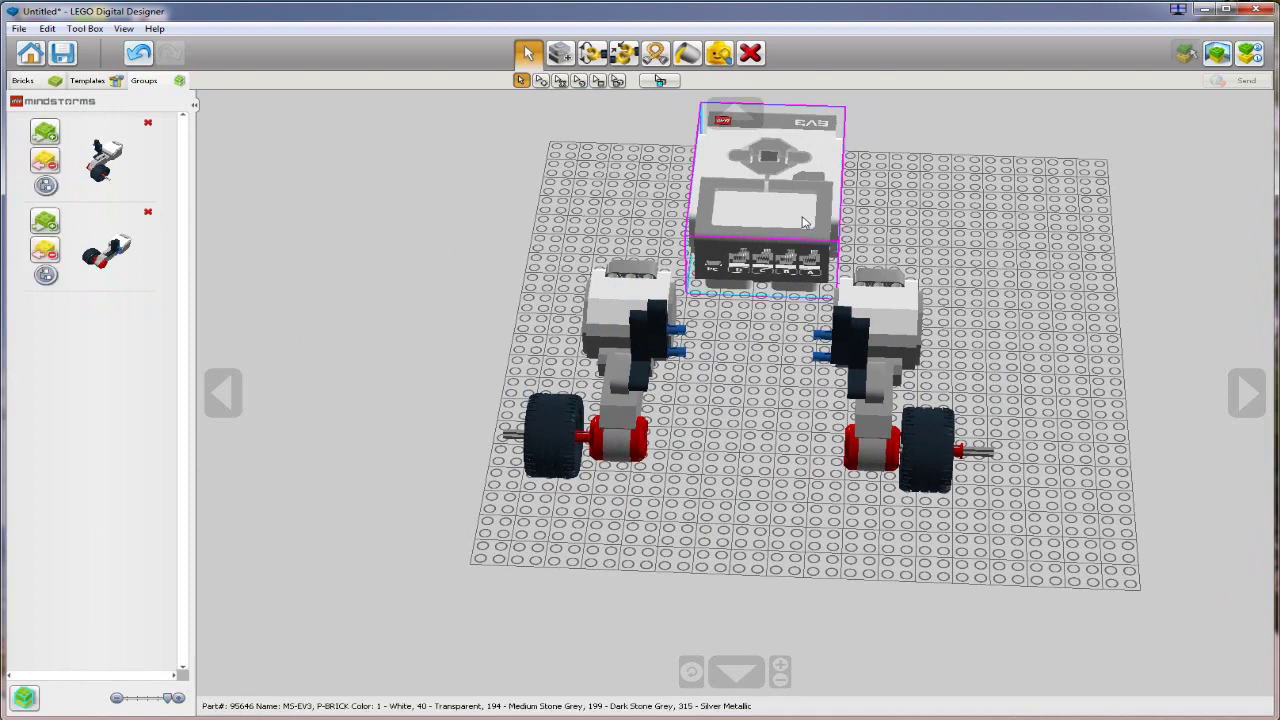
key("ctrl+g")
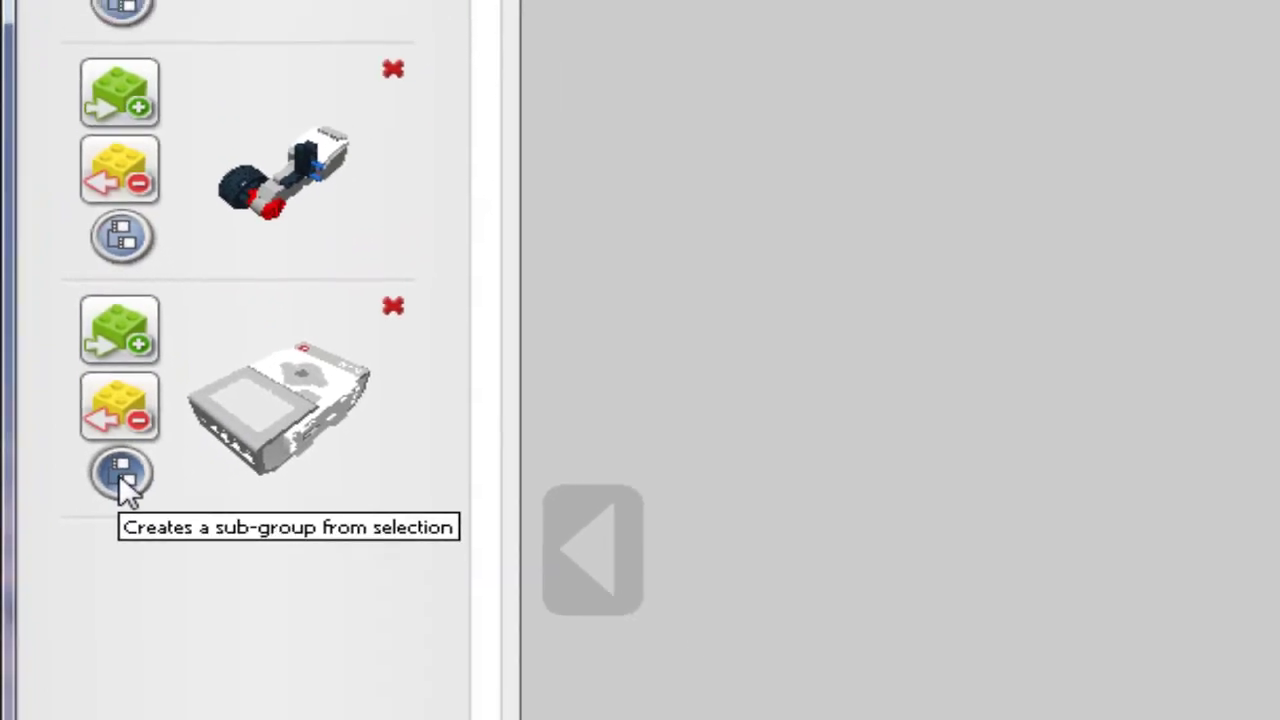
- Turn both motor and wheel assemblies into sub-groups of the EV3 brick's group
left_click(121, 476)
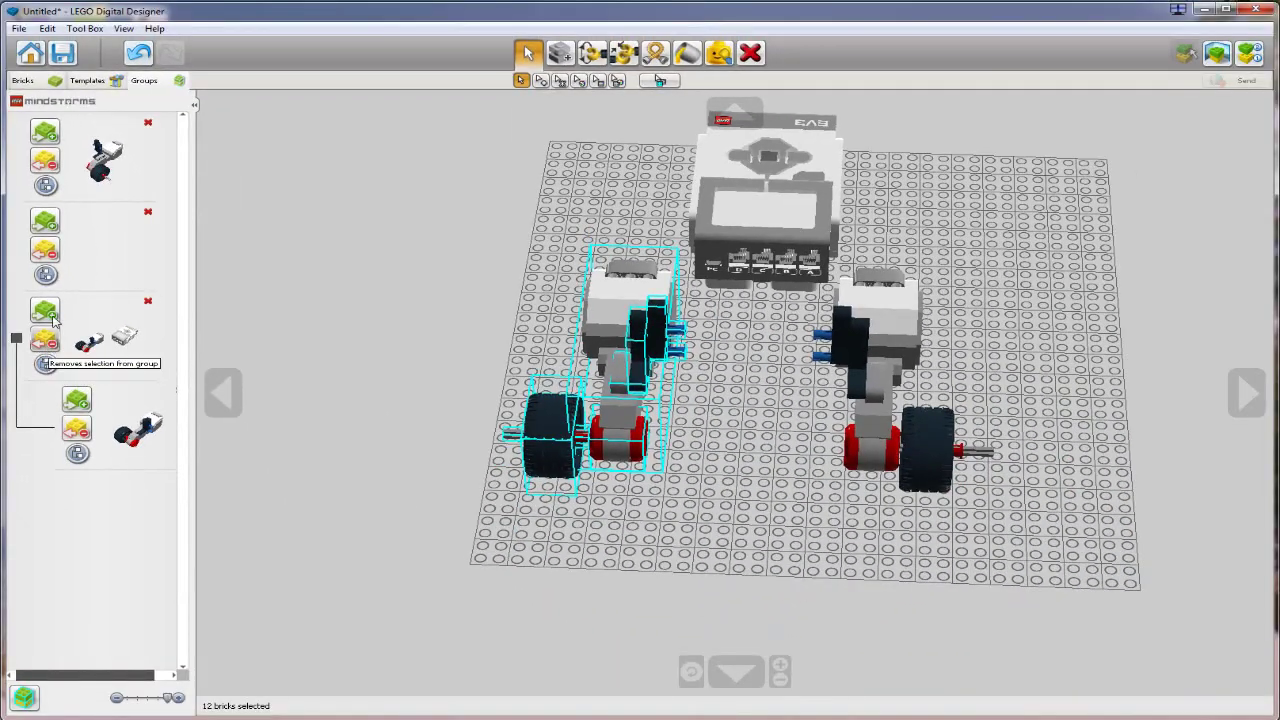
left_click(114, 346)
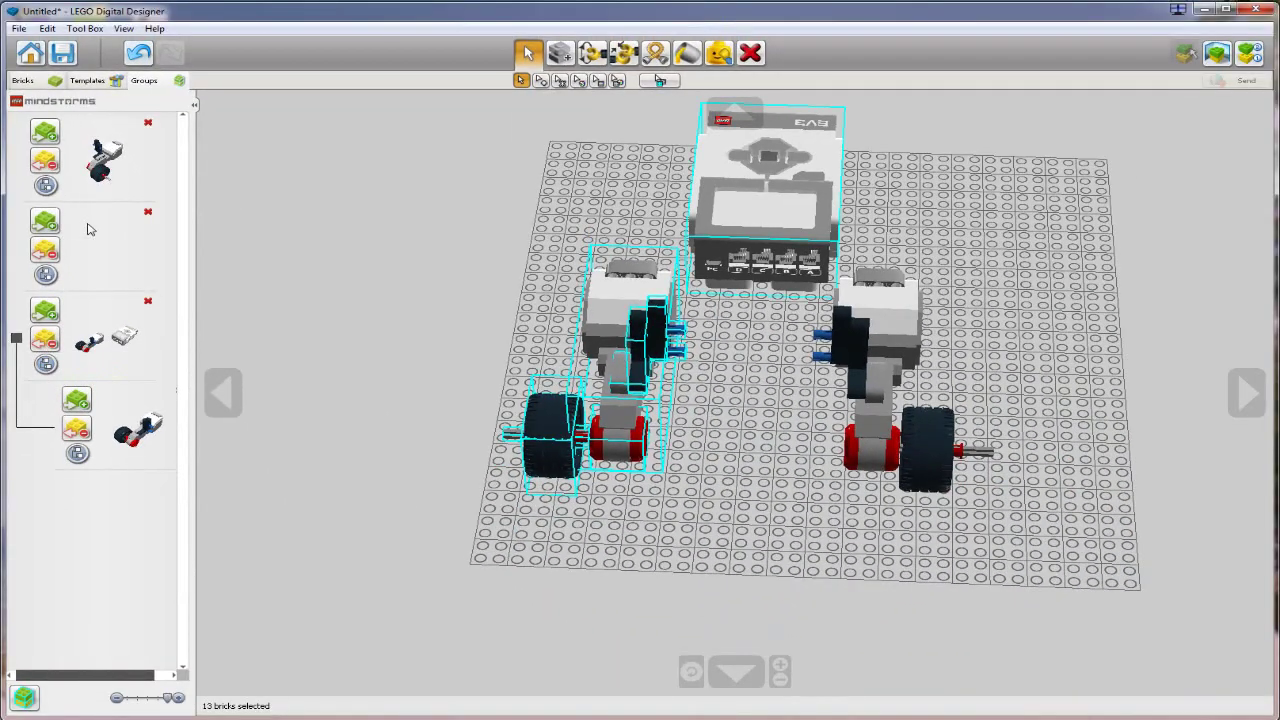
left_click(113, 180)
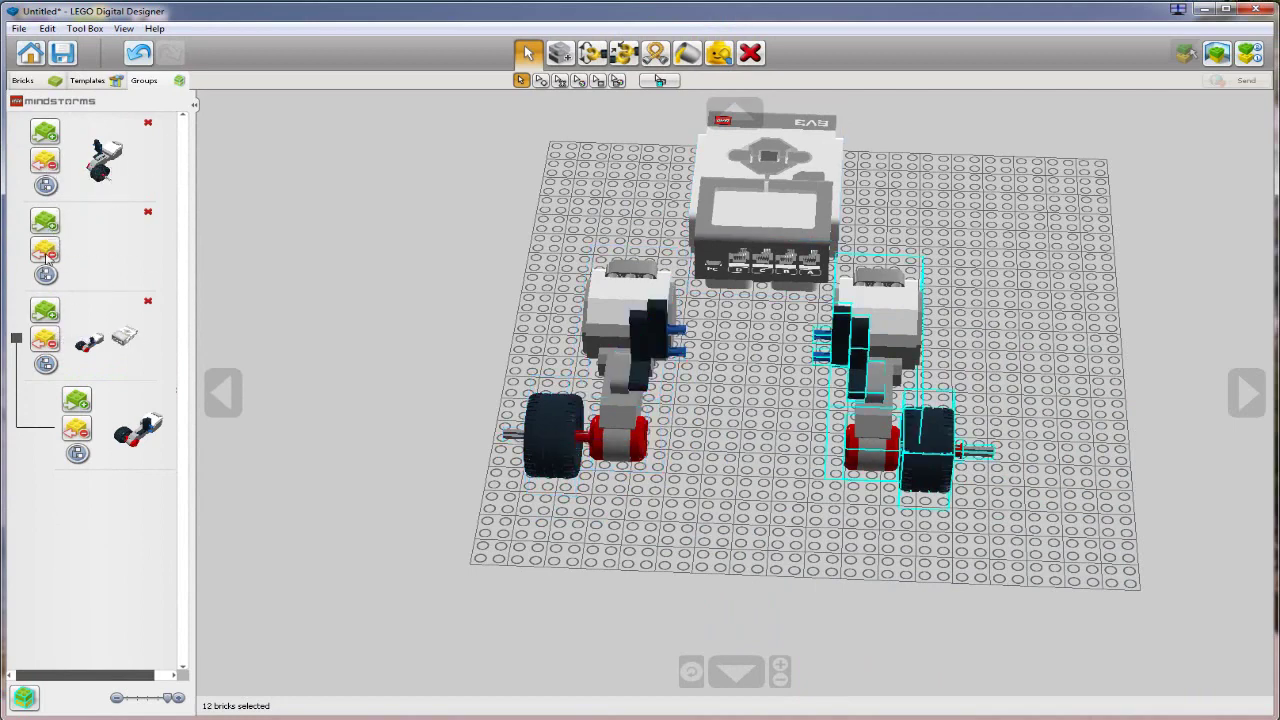
left_click(56, 369)
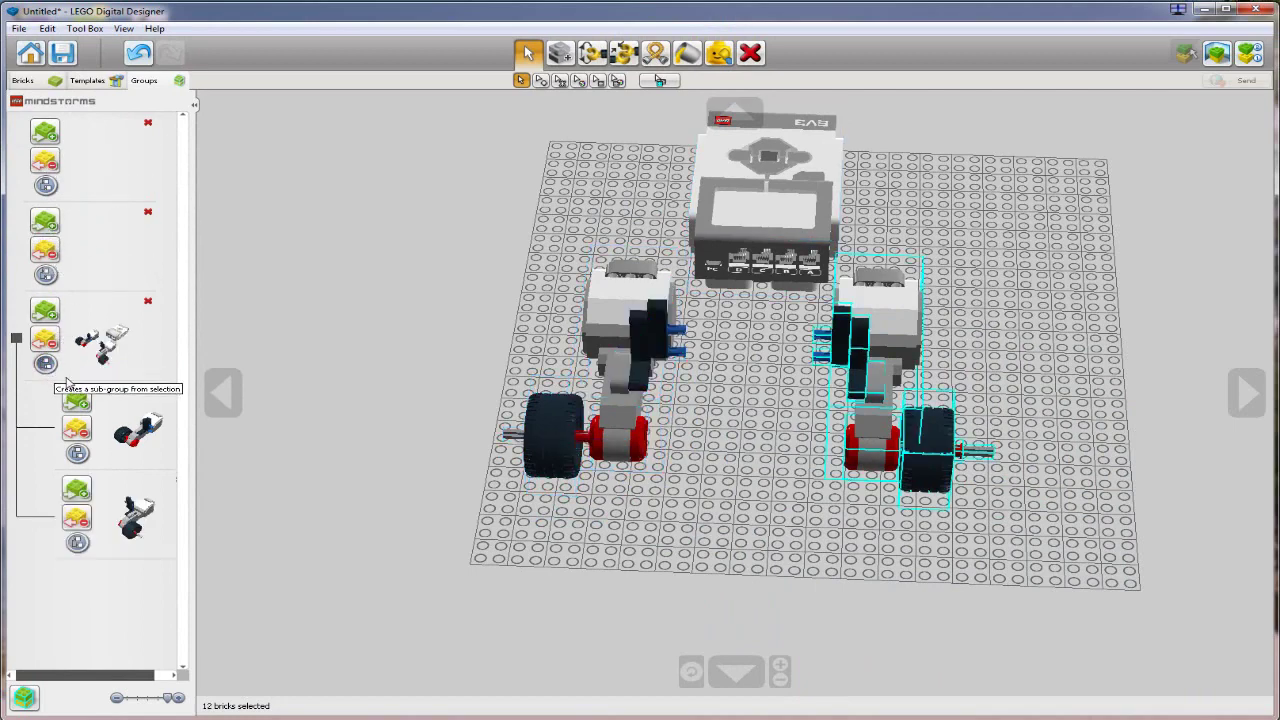
left_click(157, 362)
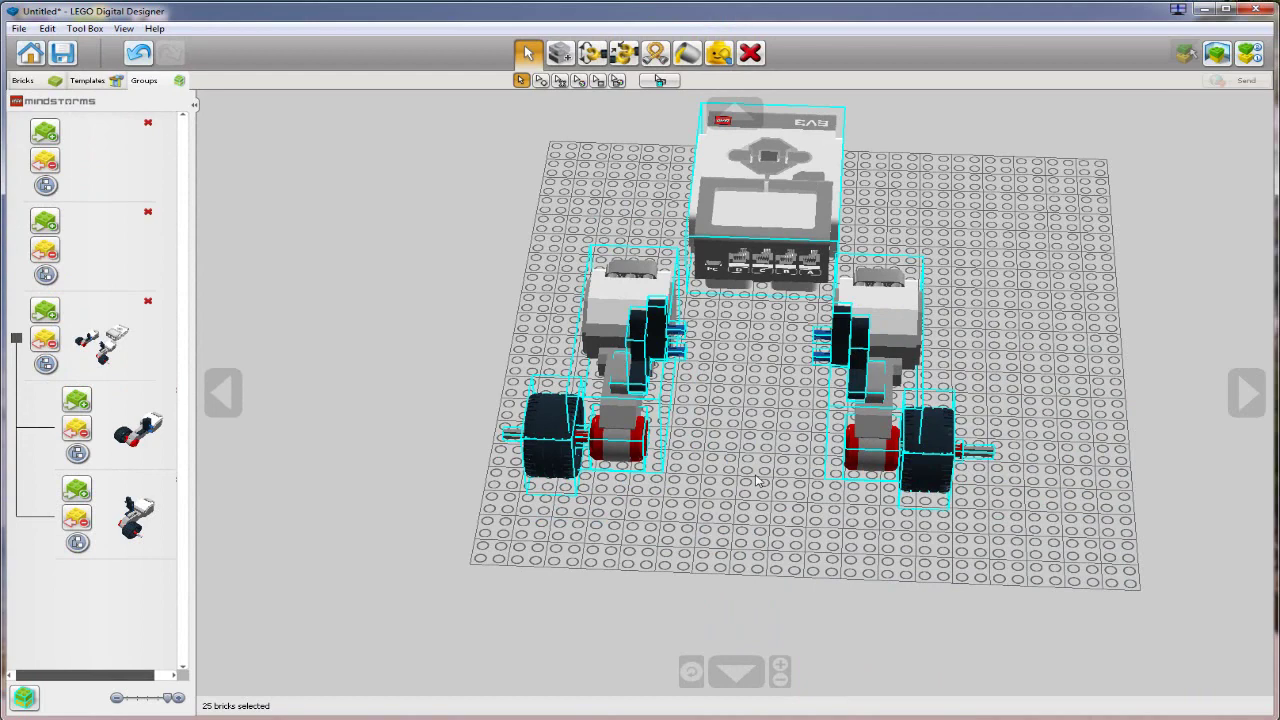
- Move the EV3 brick between the two motor assemblies so it sits on their blue pegs
scroll(757, 516, "down", 1)
left_click(739, 508)
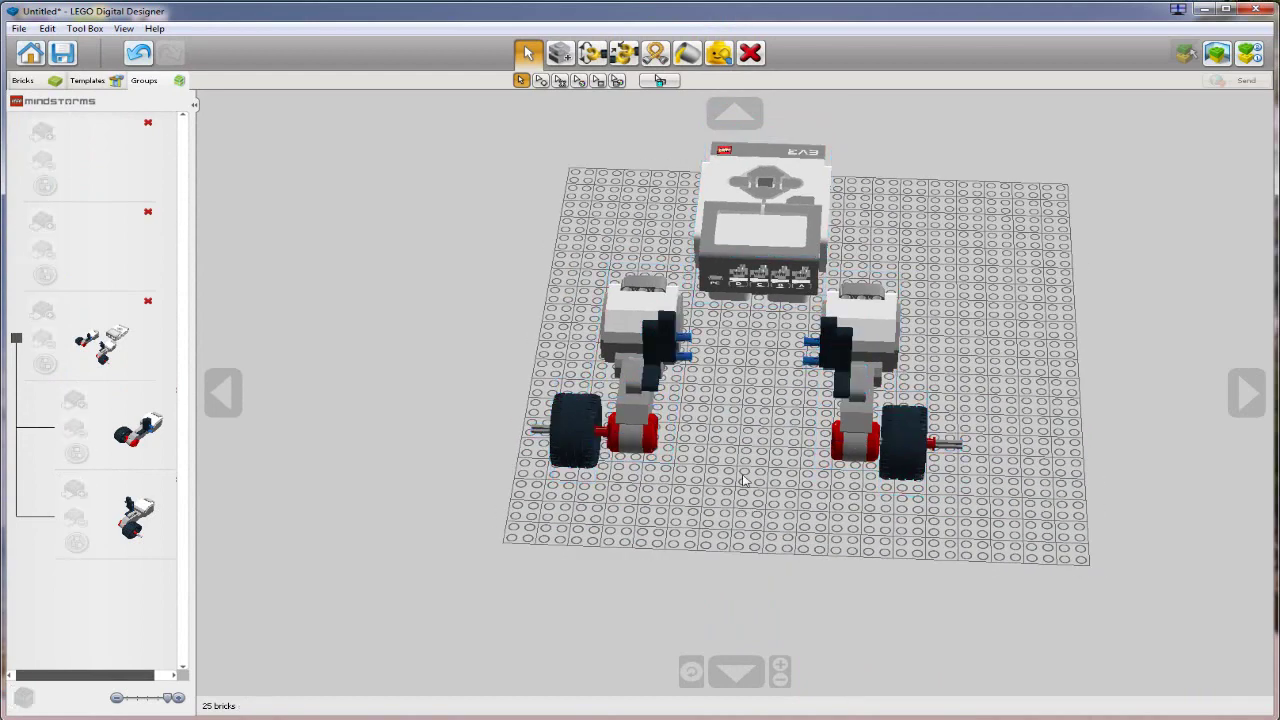
left_click(798, 202)
right_click_drag(797, 356, 740, 283)
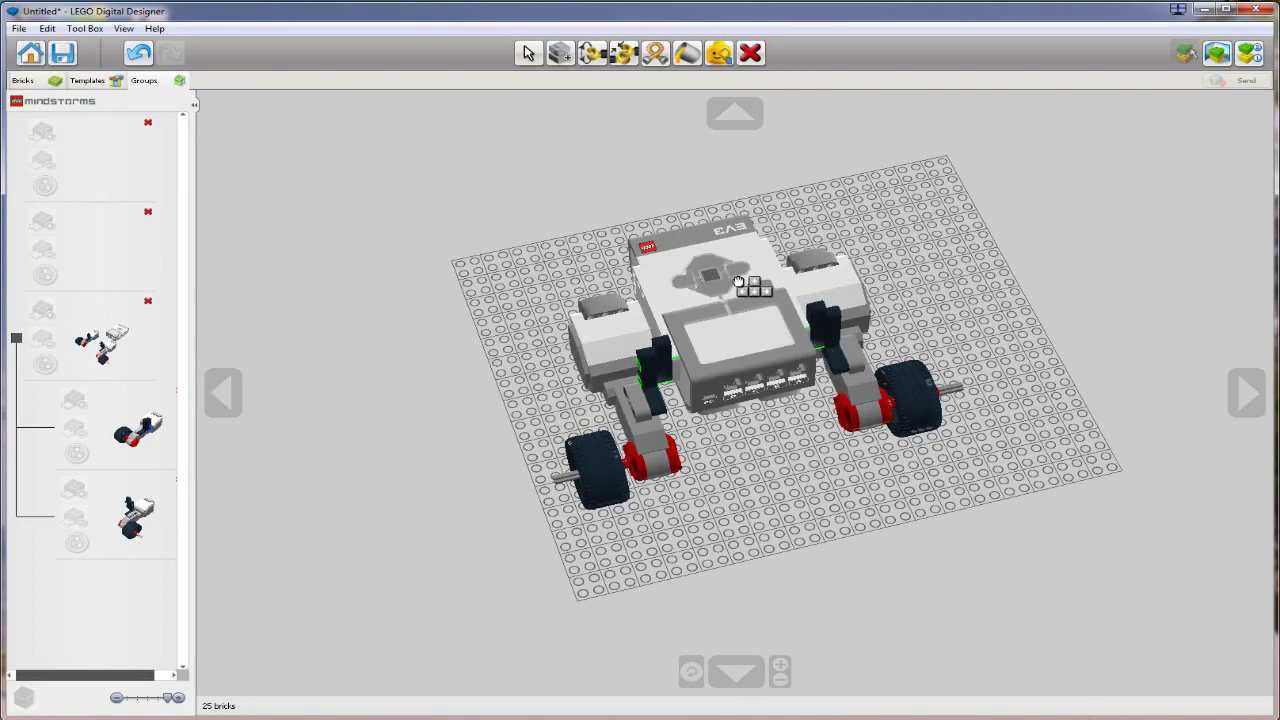
left_click(738, 282)
right_click_drag(555, 371, 362, 239)
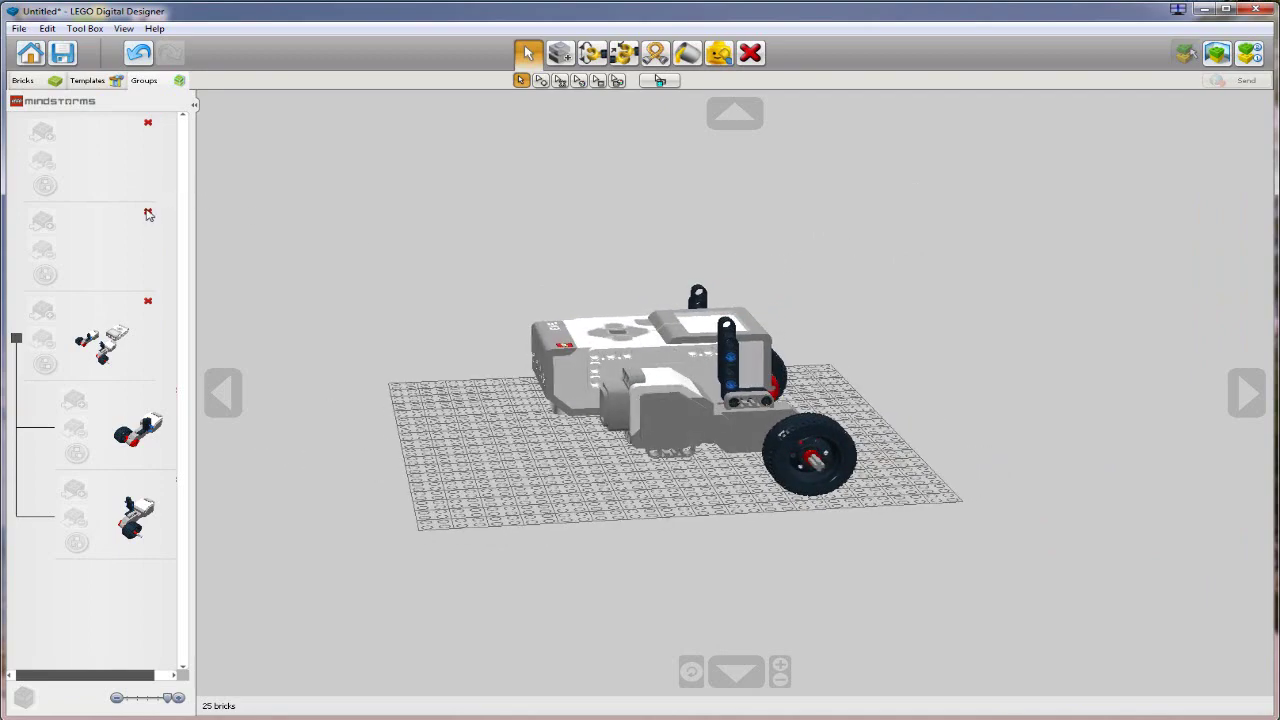
- Delete the two empty groups, keeping the main group with its two sub-groups
left_click(148, 215)
left_click(754, 404)
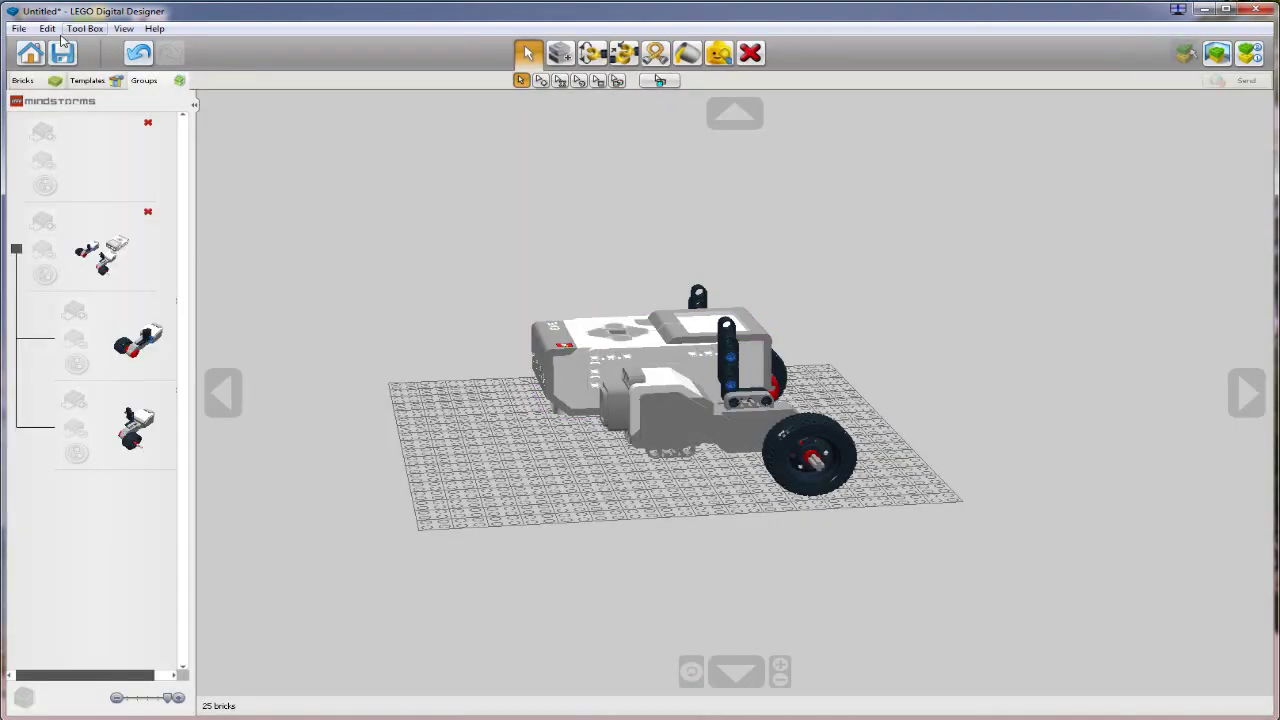
left_click(149, 125)
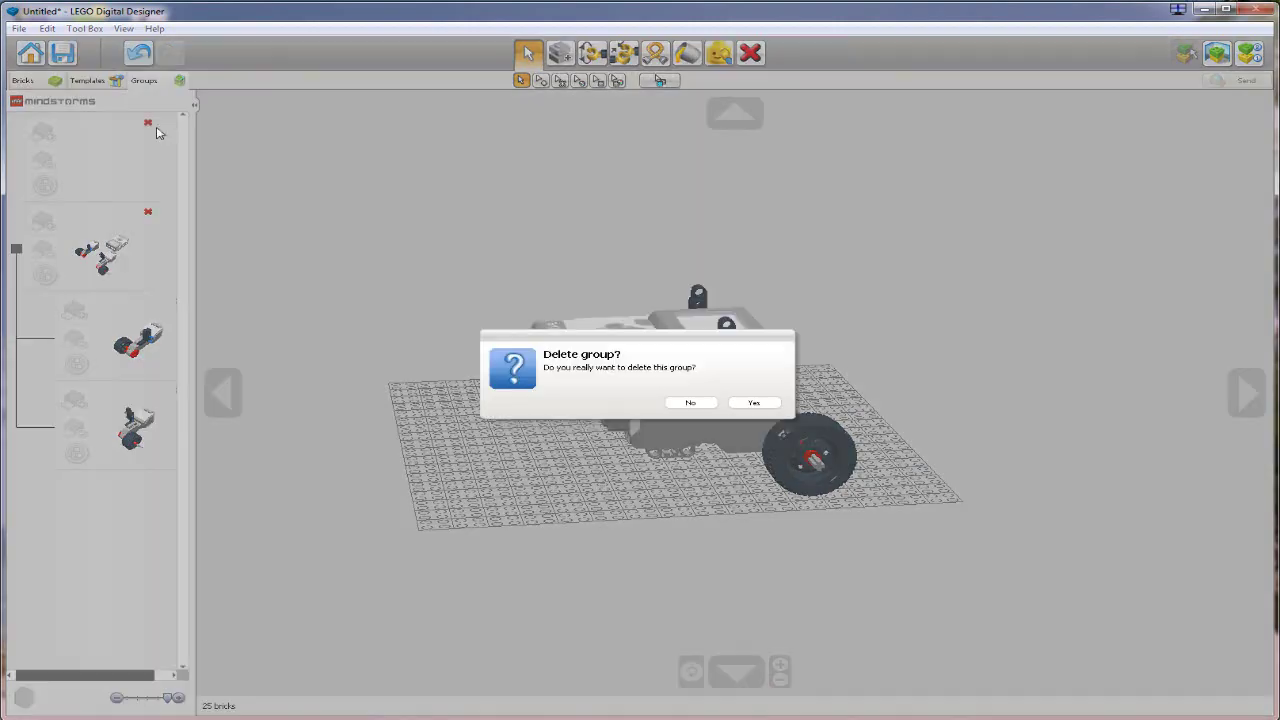
left_click(752, 403)
- Consult the 5 Minute Bot guide in the browser for the stability brace and place a long straight black beam near the EV3 brick
right_click_drag(377, 394, 700, 444)
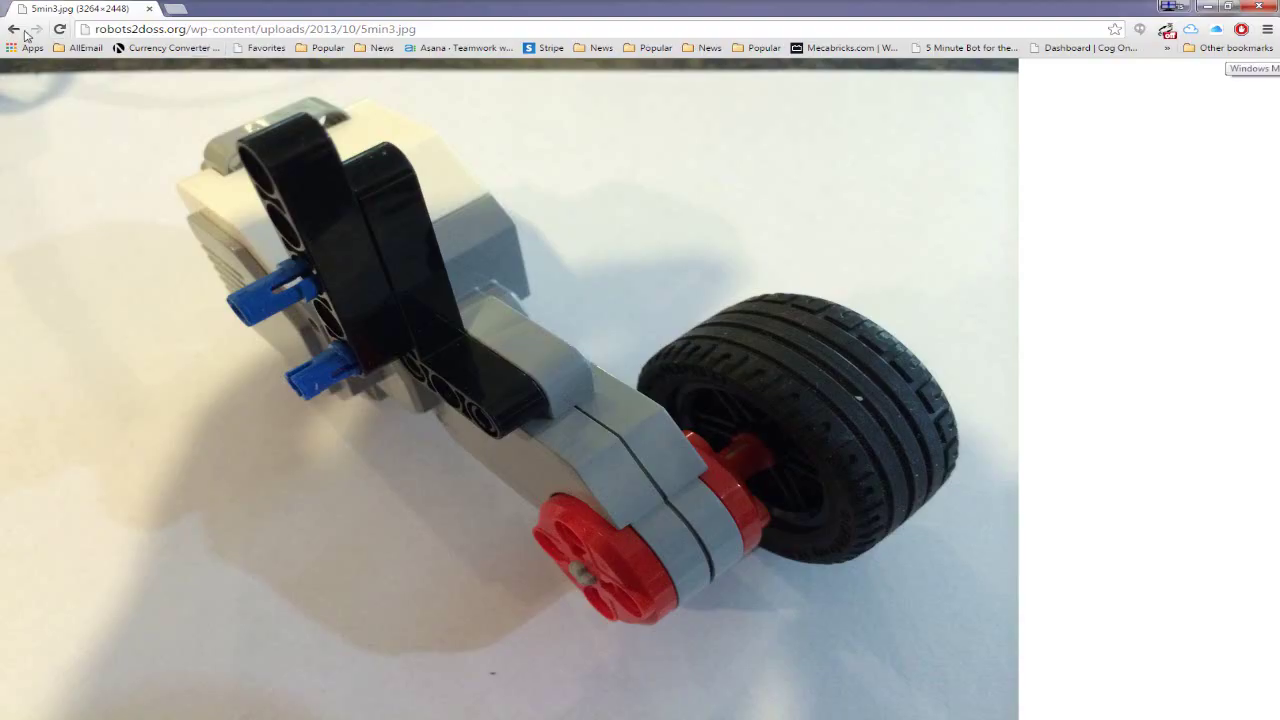
left_click(29, 34)
scroll(804, 248, "down", 3)
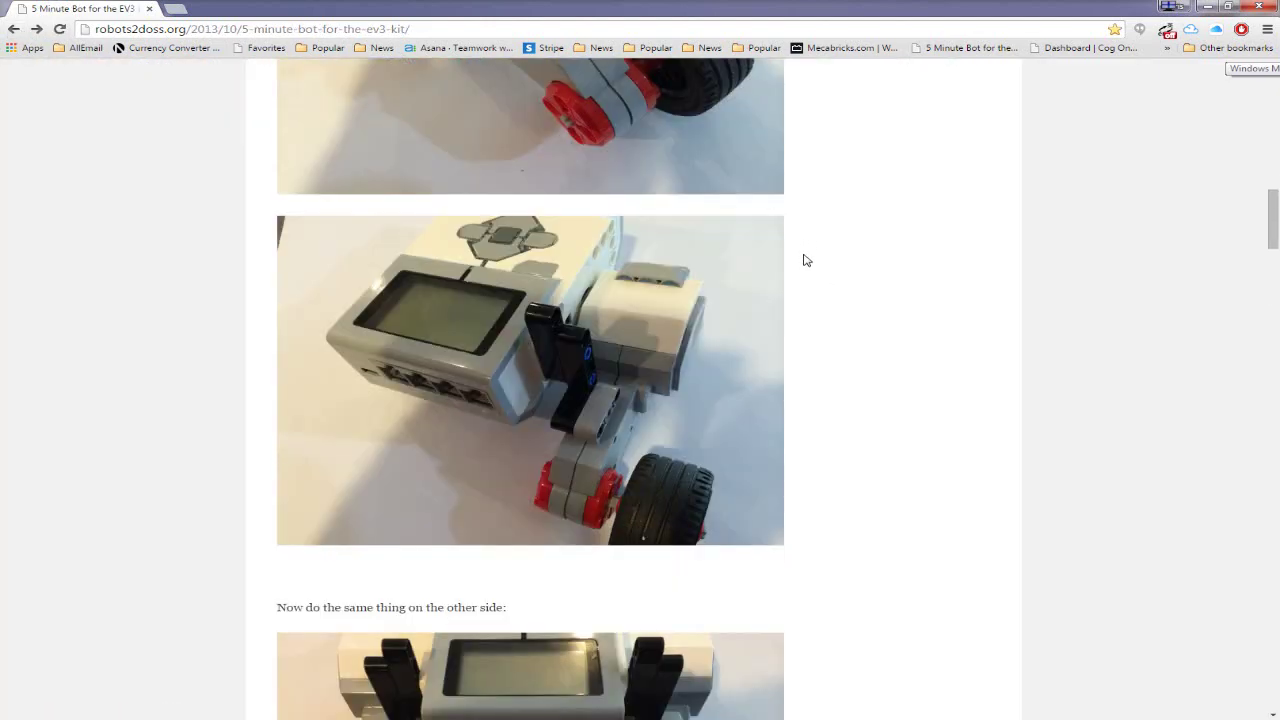
scroll(806, 256, "down", 3)
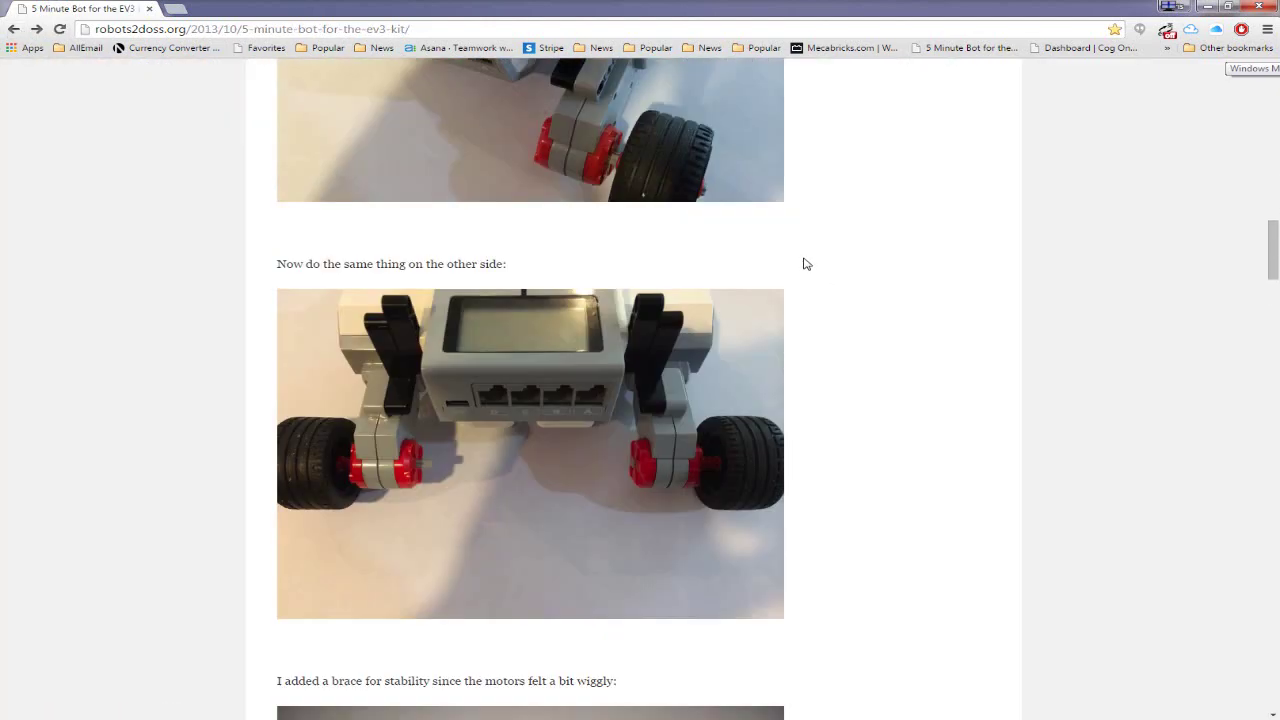
scroll(807, 264, "down", 5)
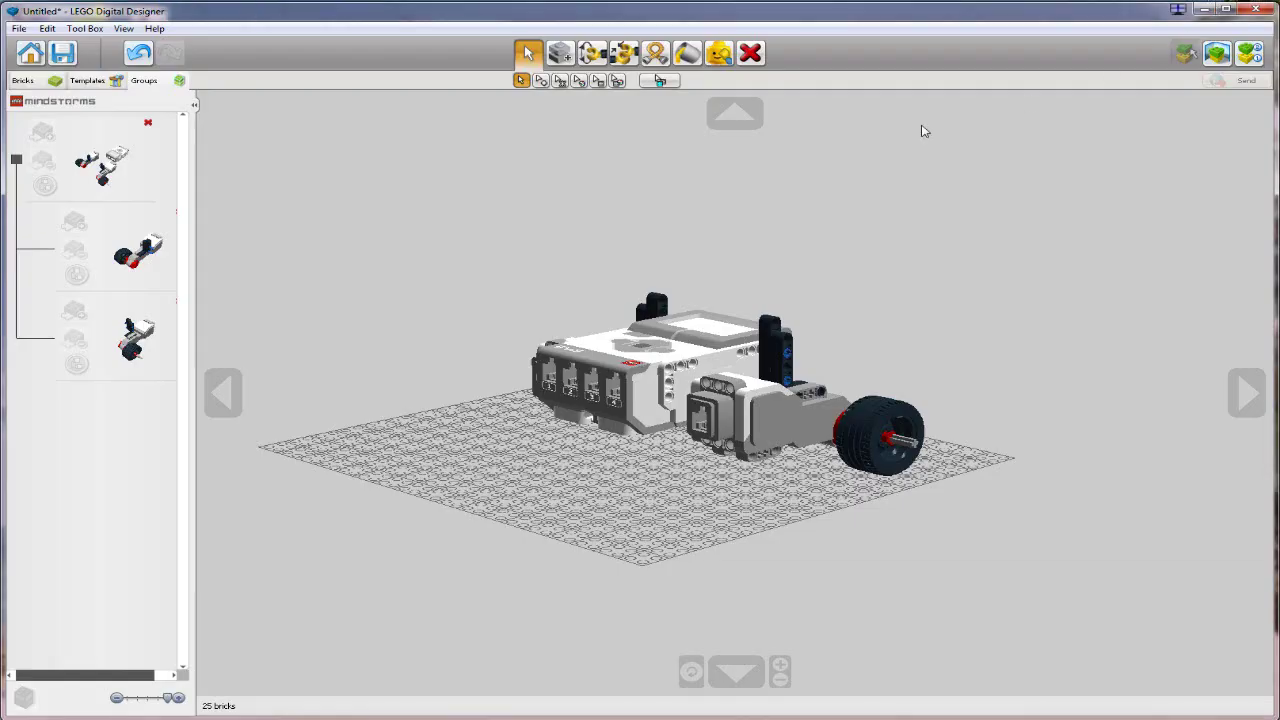
left_click(25, 80)
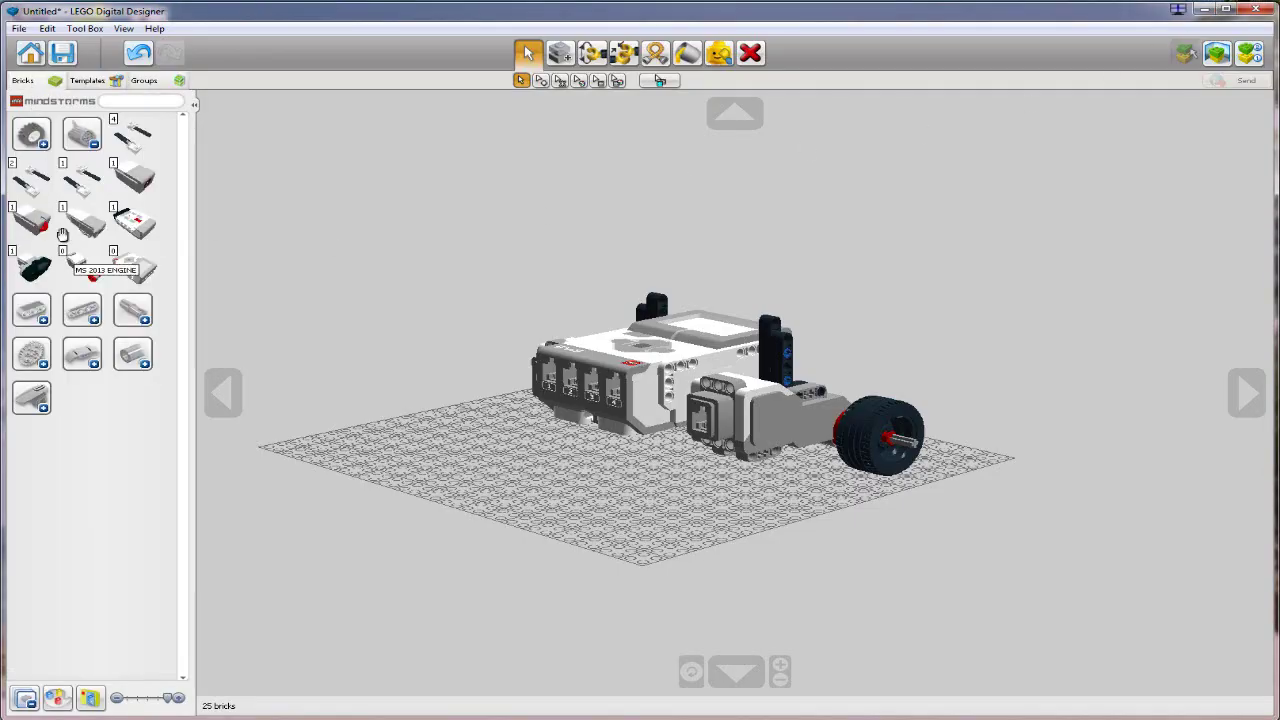
left_click(82, 133)
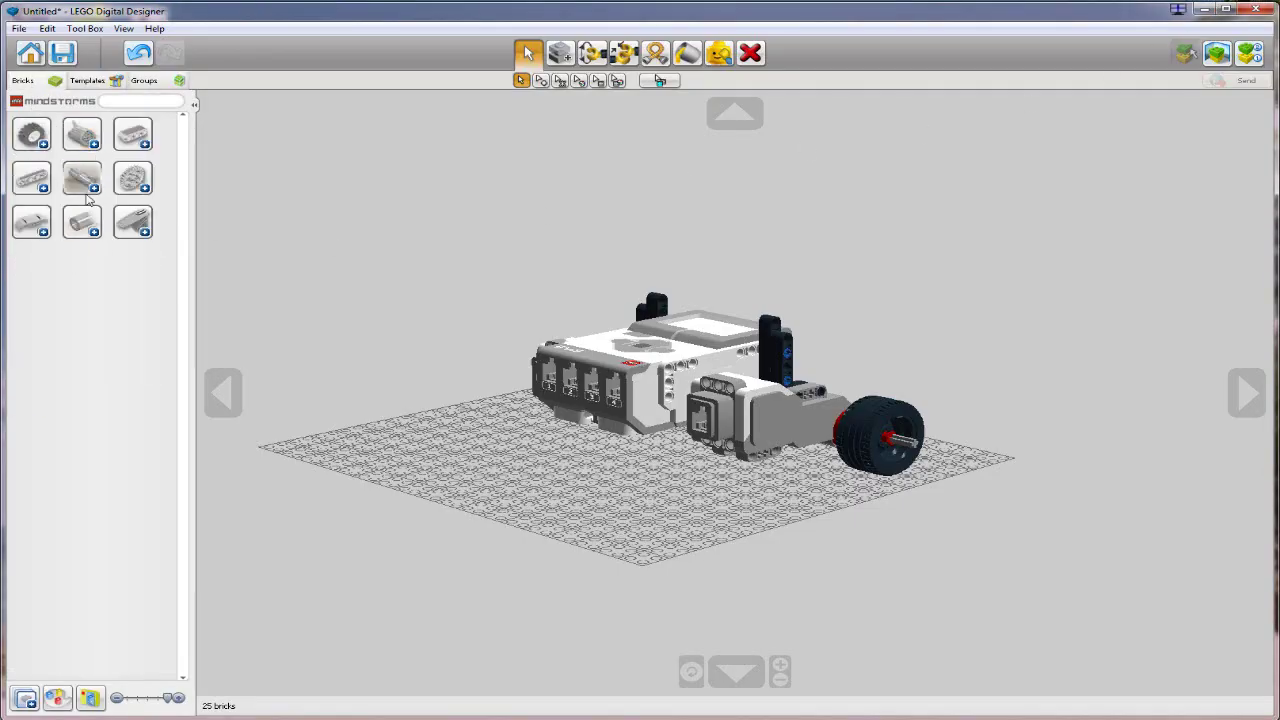
left_click(133, 133)
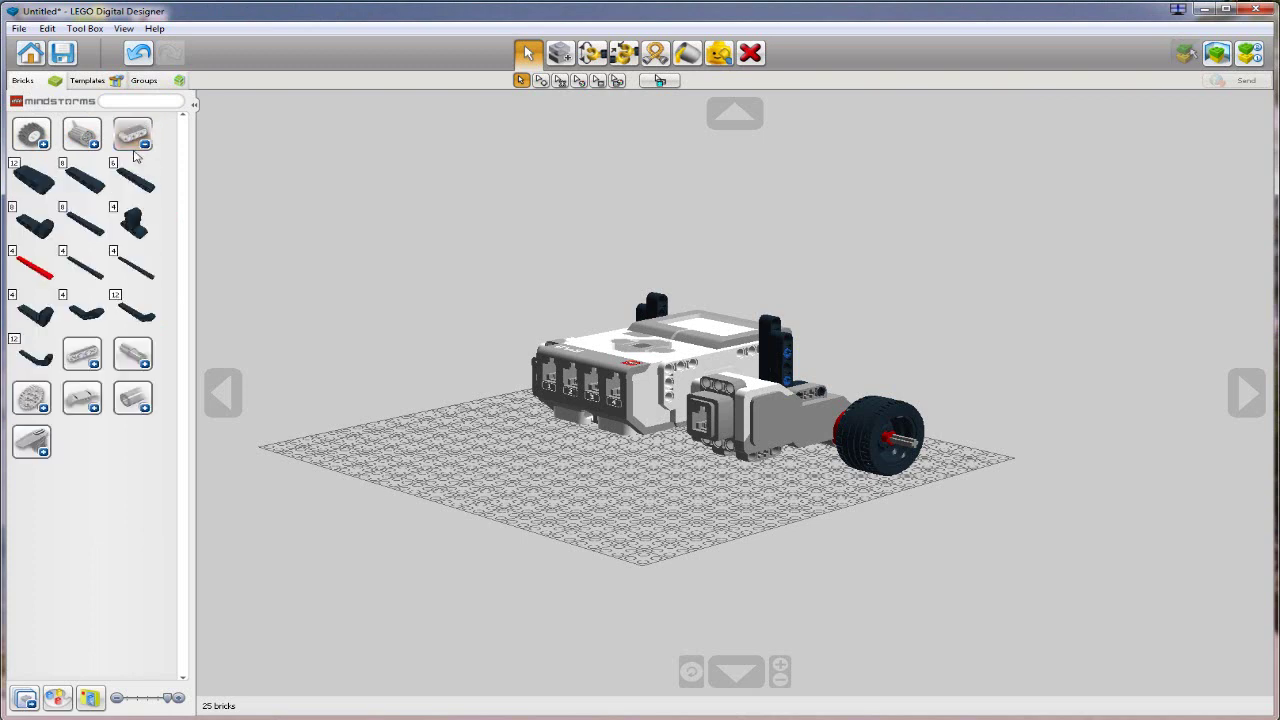
left_click(84, 274)
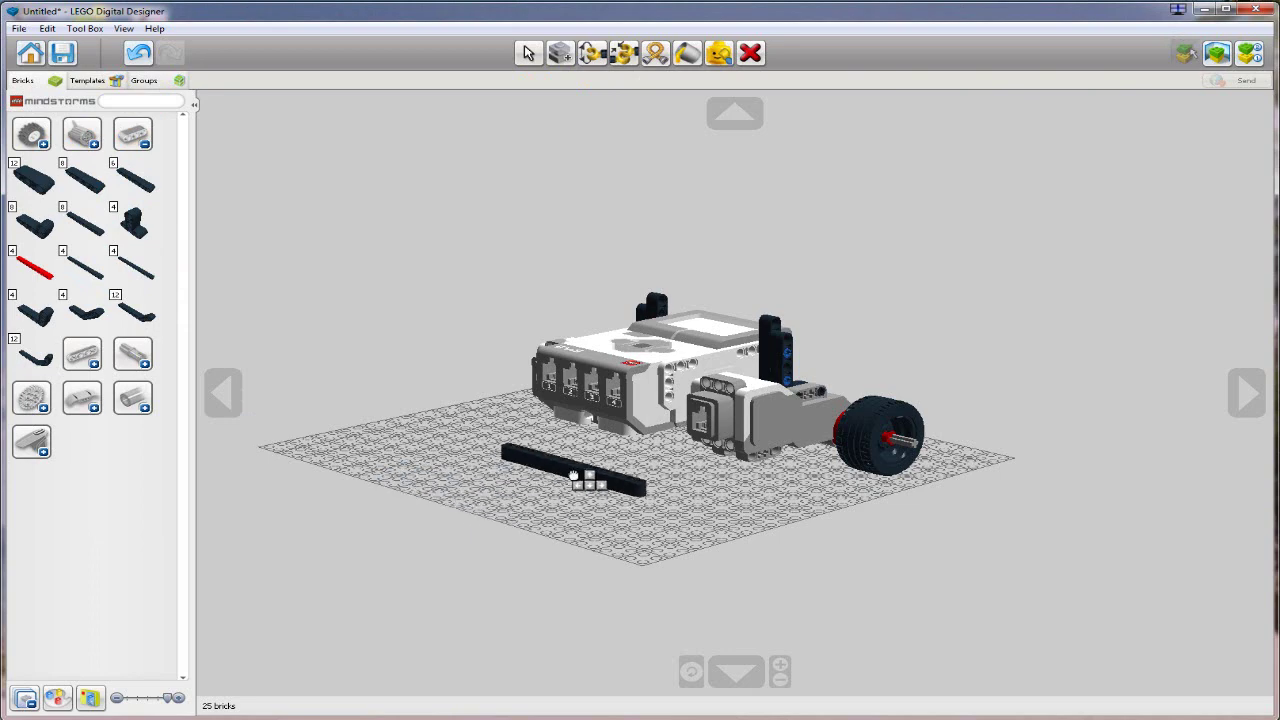
left_click(518, 501)
right_click_drag(497, 523, 571, 560)
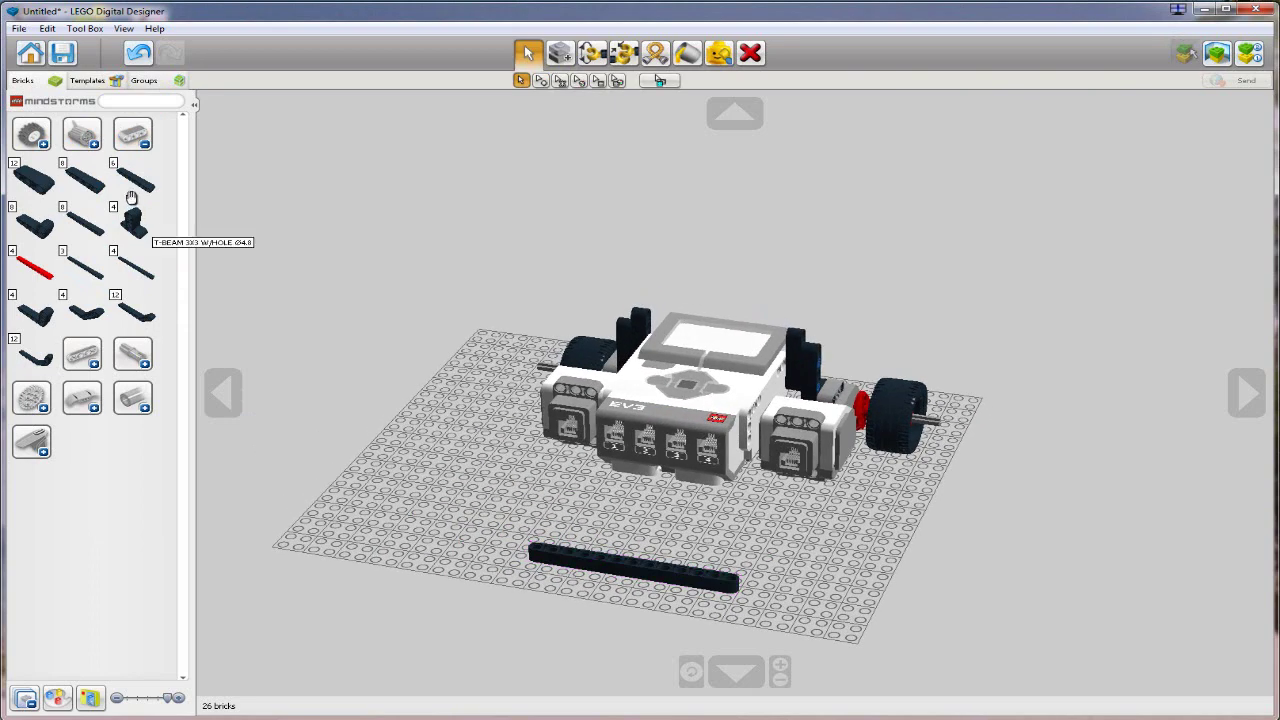
- Add a black connector peg beside the long beam and place a copy of it alongside
left_click(133, 135)
left_click(82, 178)
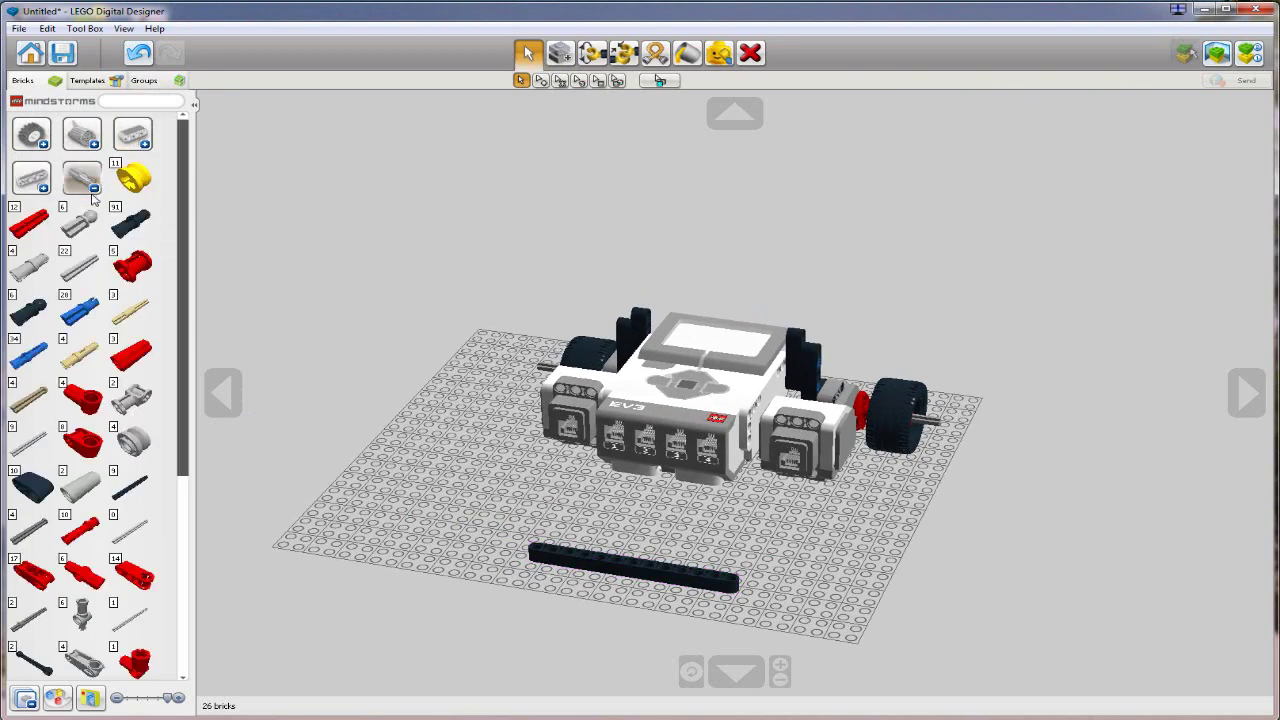
left_click(130, 228)
left_click(634, 536)
left_click(630, 527)
key("ctrl+c")
key("ctrl+v")
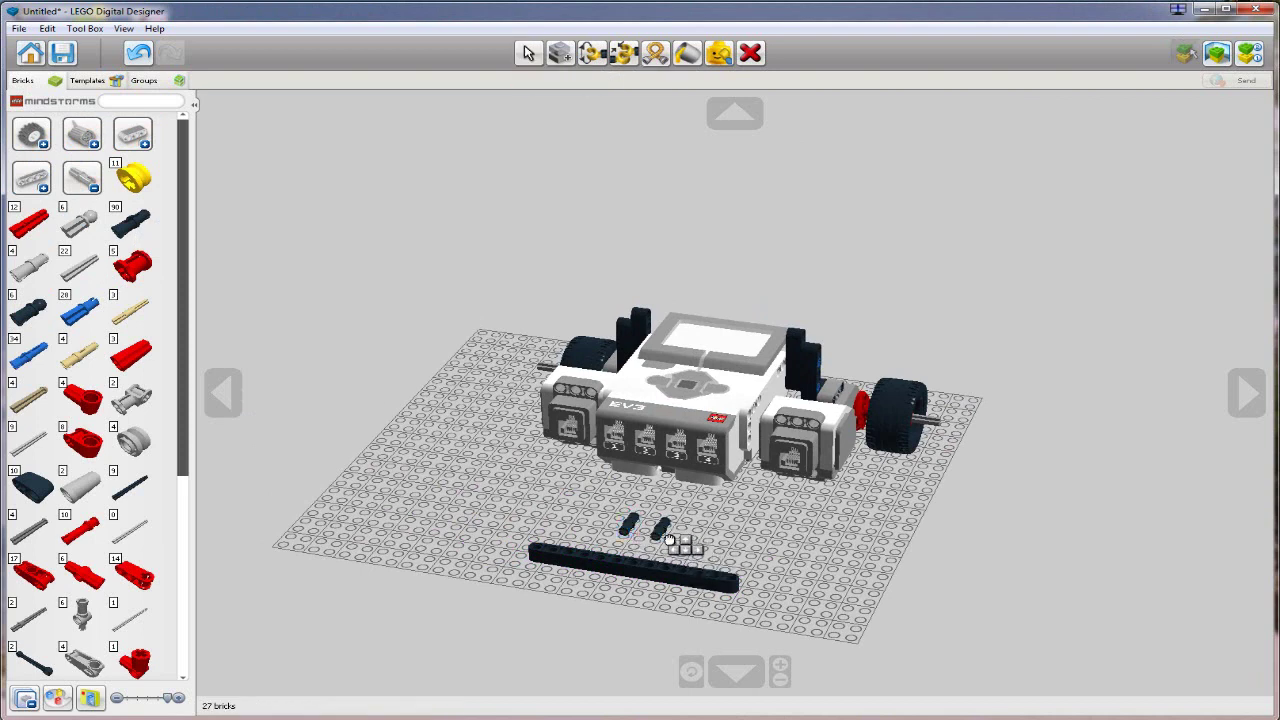
left_click(672, 540)
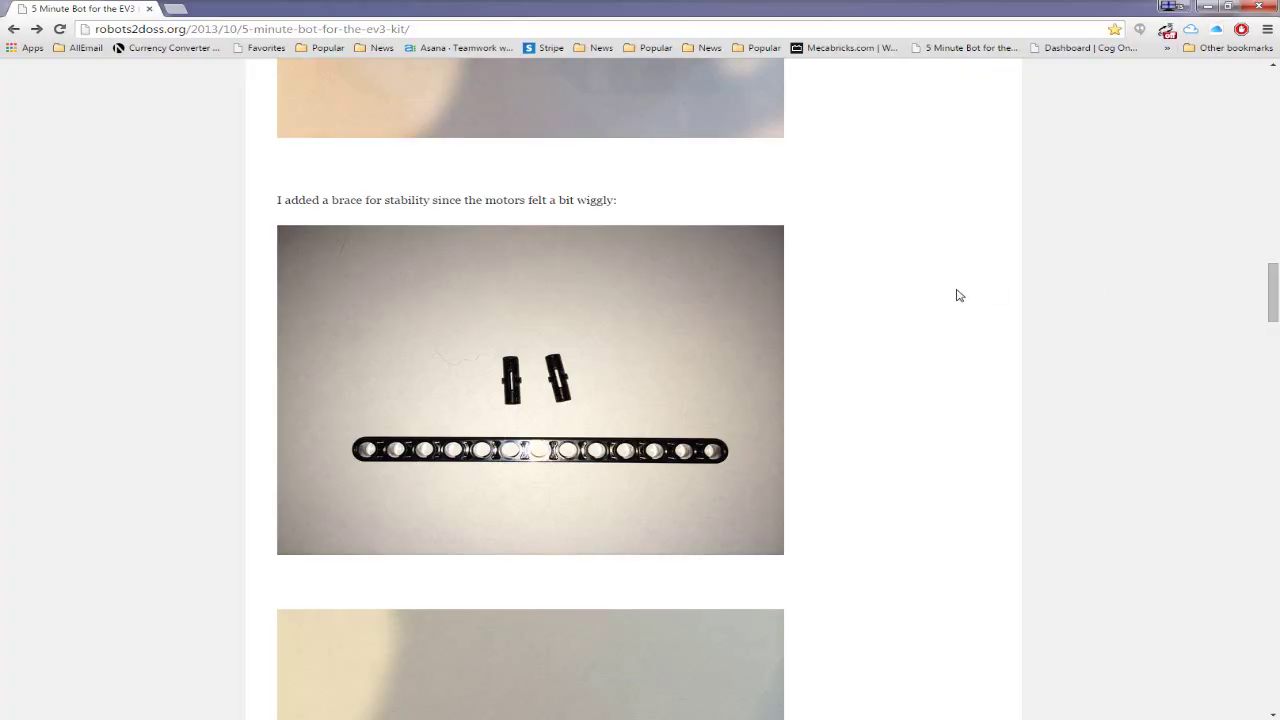
- Following the guide, insert one black peg into each end hole of the long beam and group the three parts as the brace
scroll(960, 310, "down", 3)
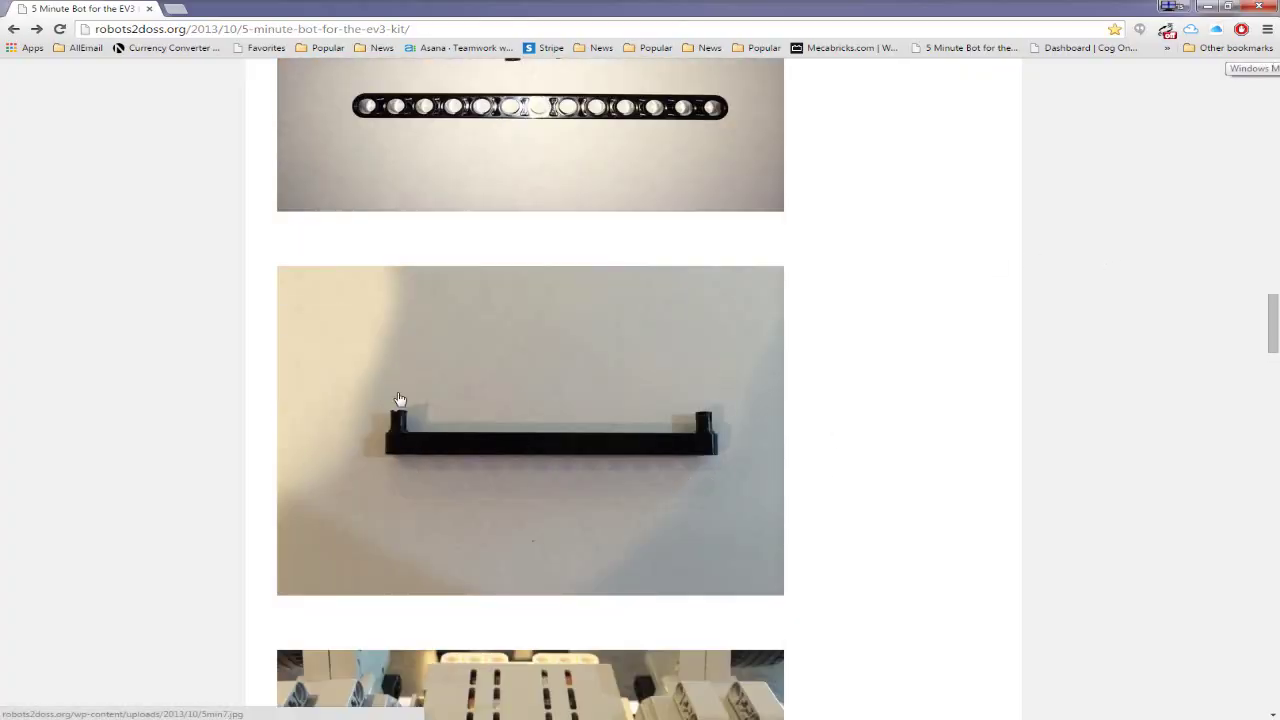
left_click(1206, 7)
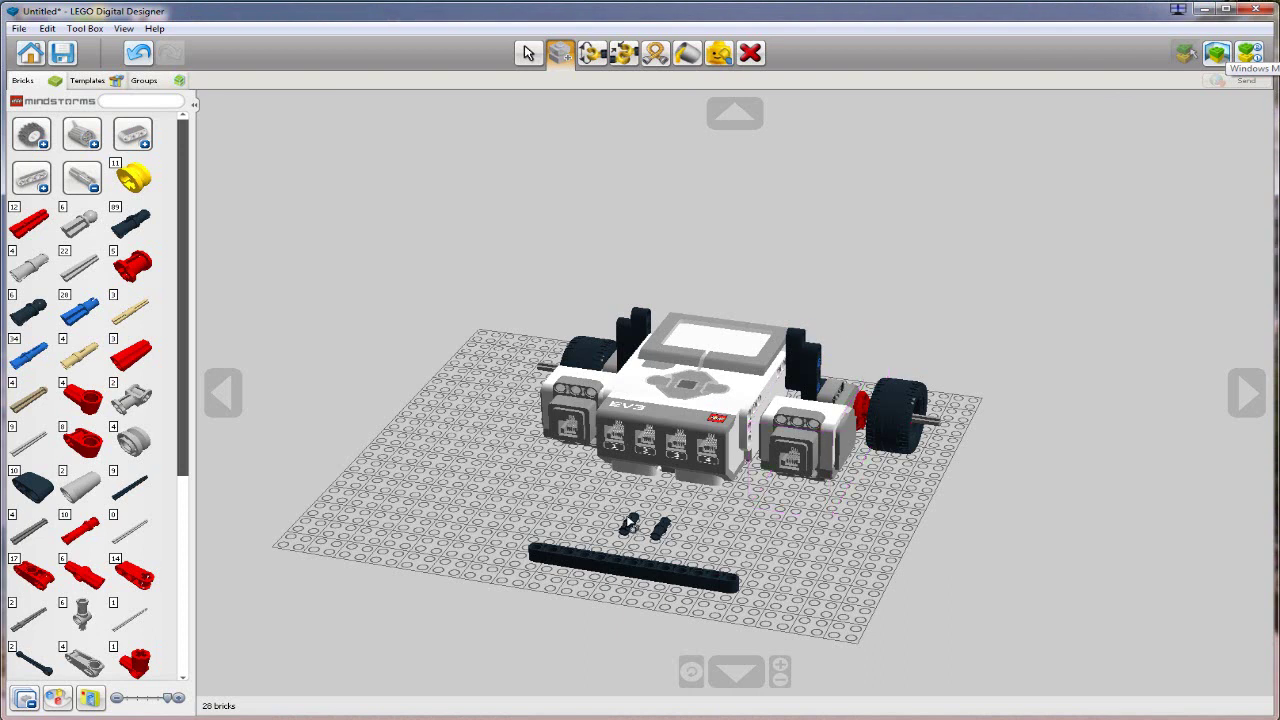
key("v")
left_click(630, 523)
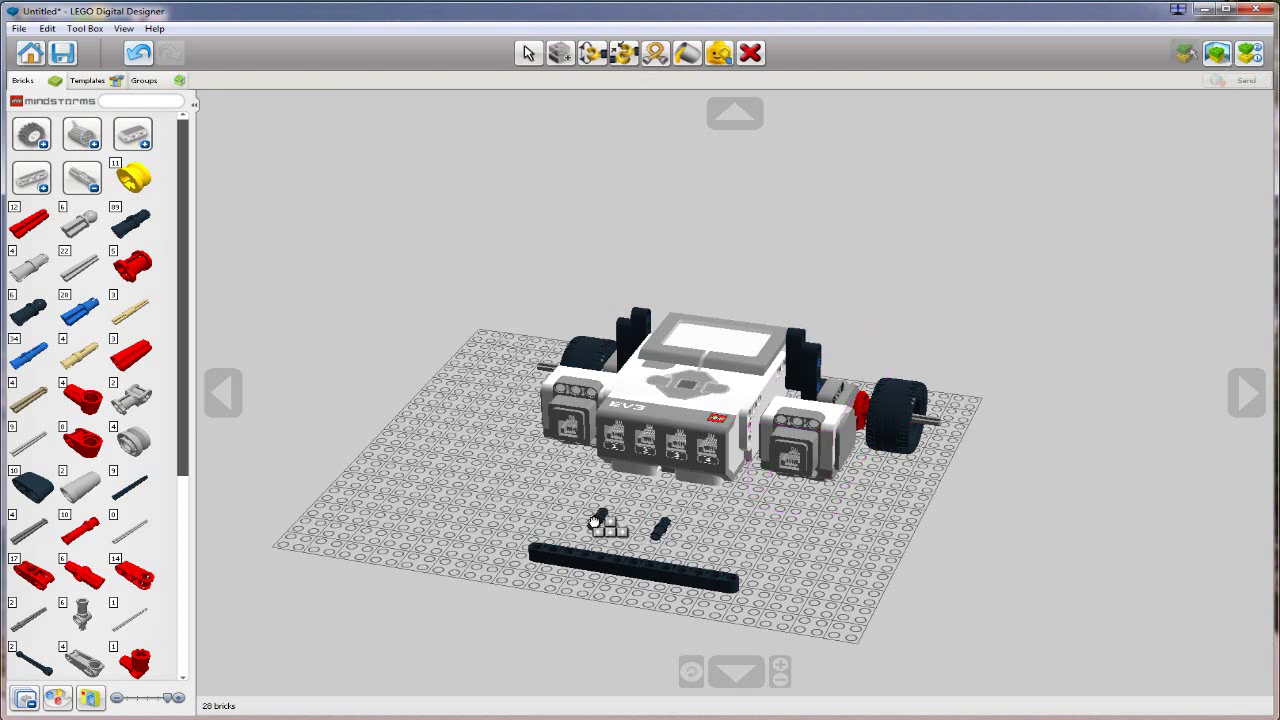
left_click(538, 550)
left_click(658, 527)
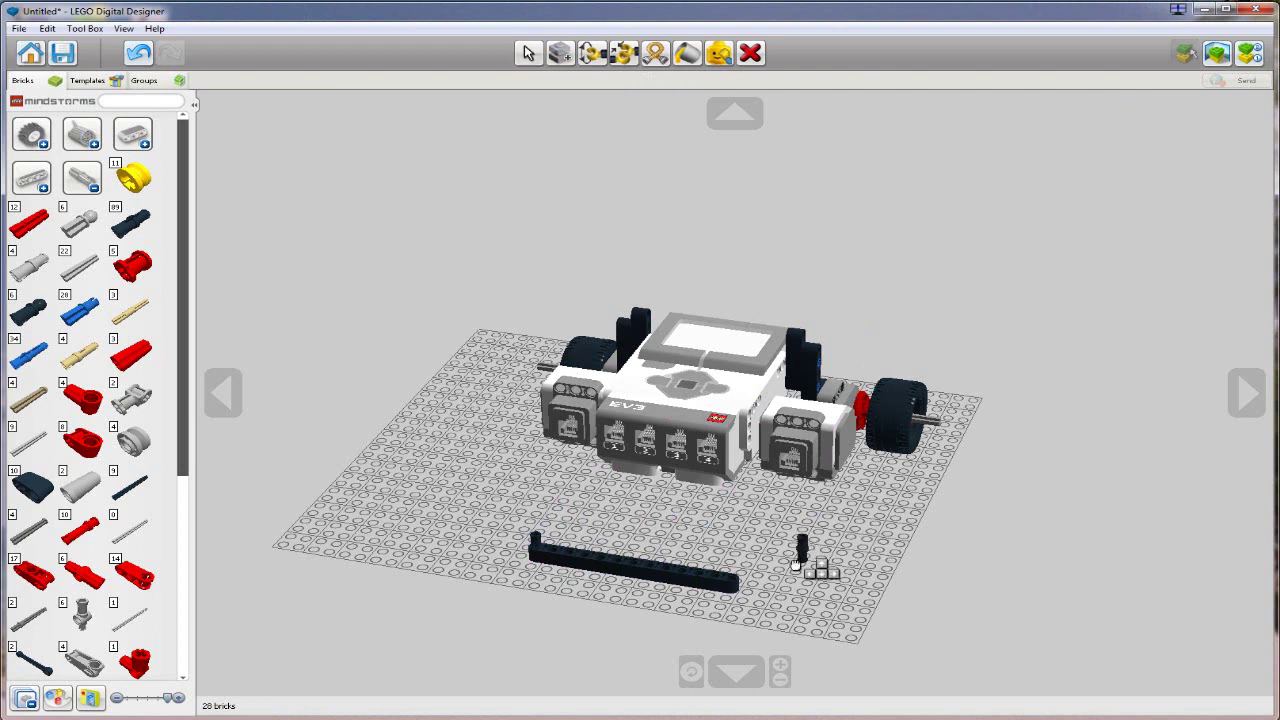
left_click(730, 588)
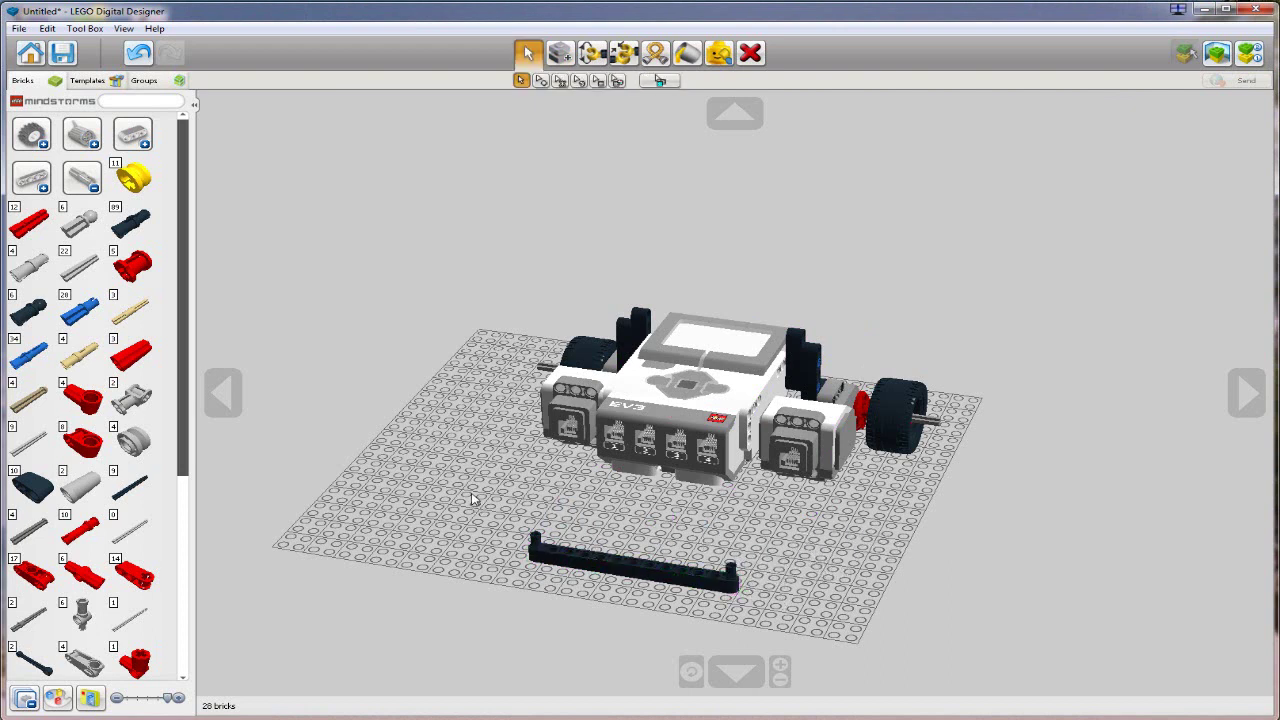
left_click_drag(476, 502, 888, 645)
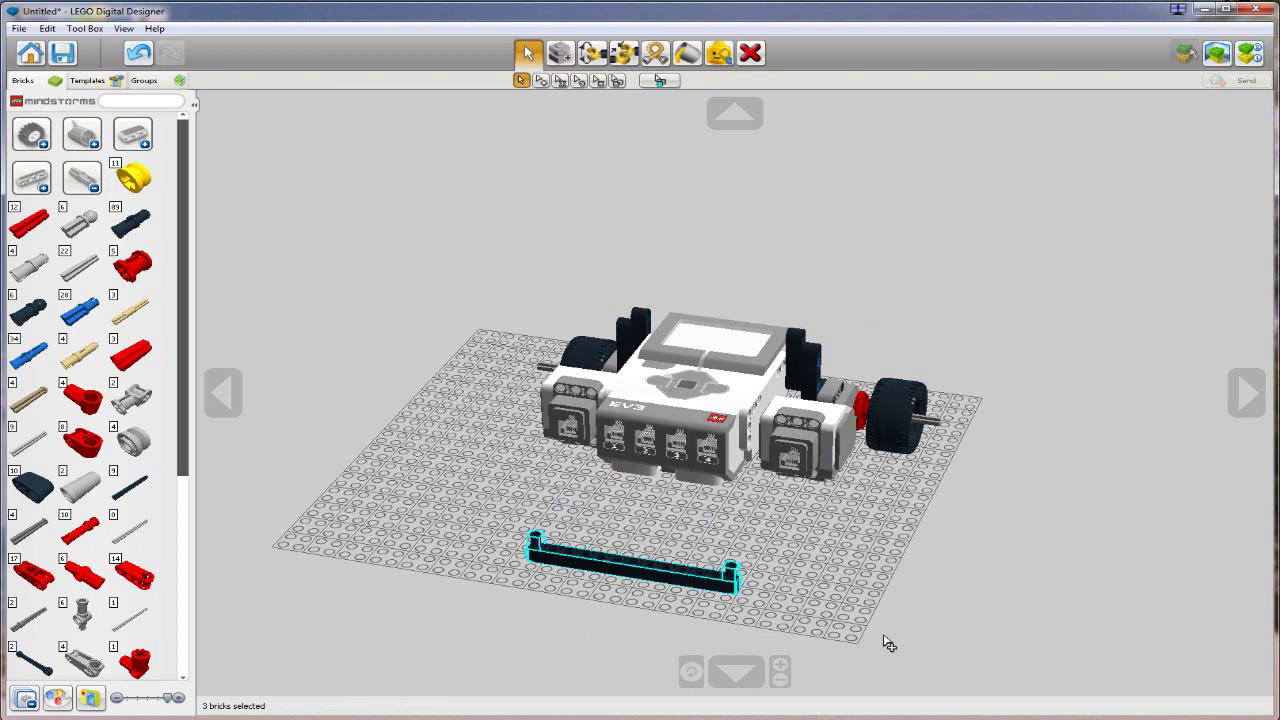
left_click(146, 81)
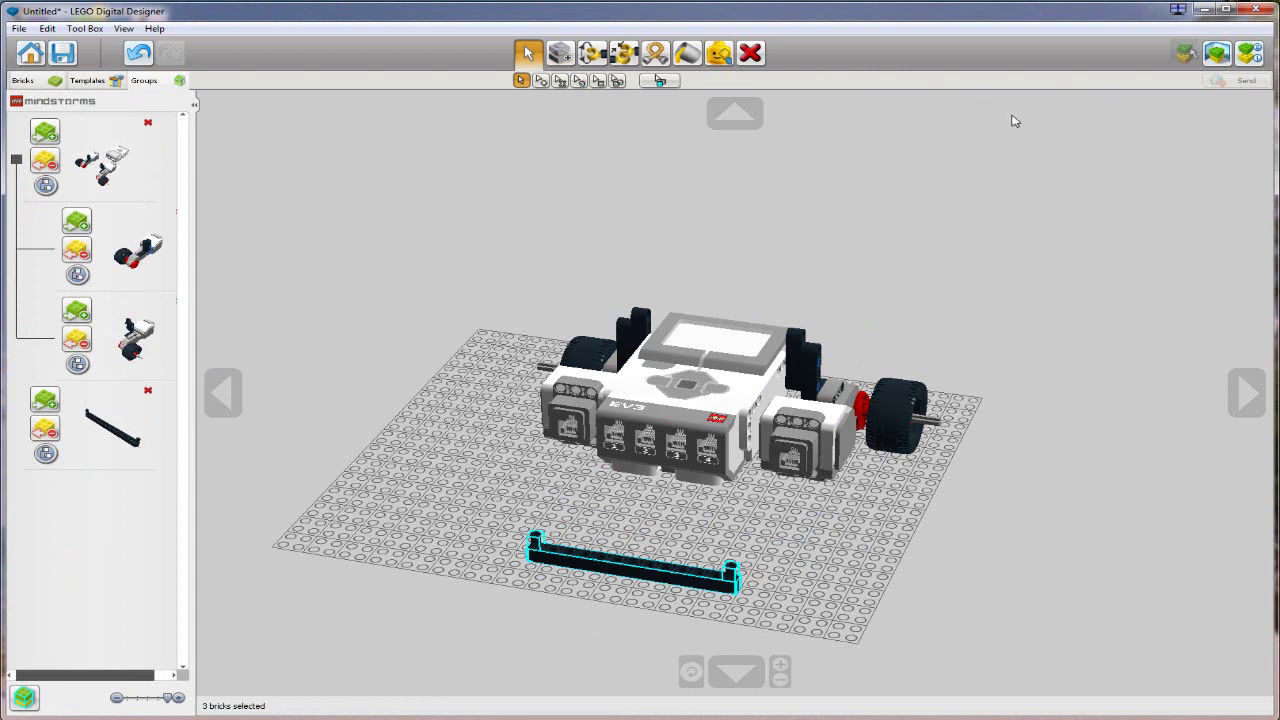
- Check the brace's mounting position in the browser guide, and flip the main robot group upside down on the grid in LEGO Digital Designer
key("alt+Tab")
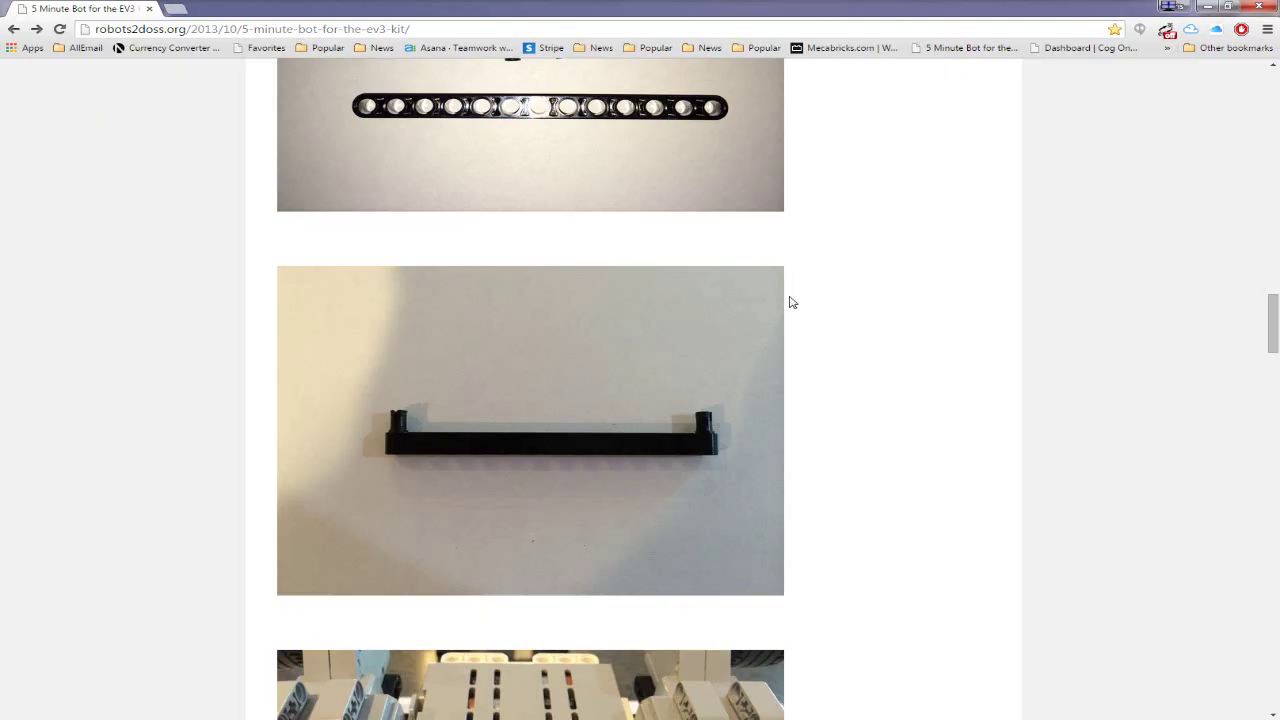
scroll(789, 302, "down", 3)
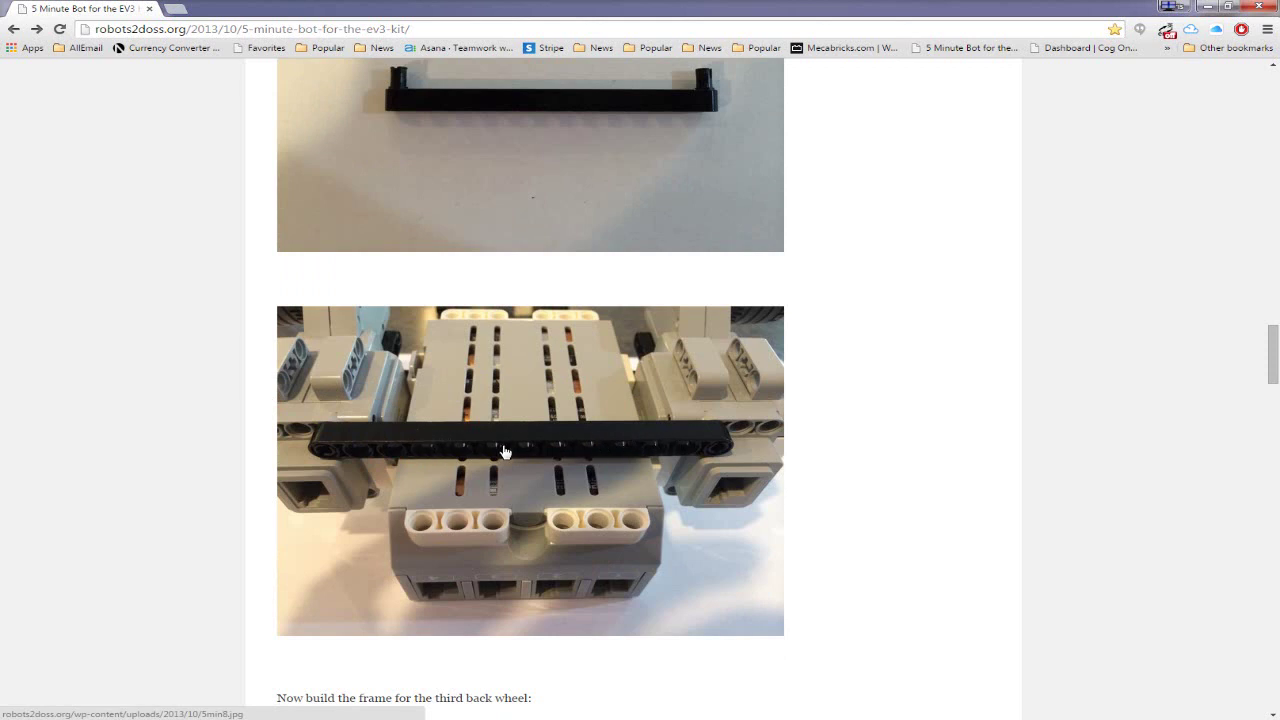
left_click(1207, 6)
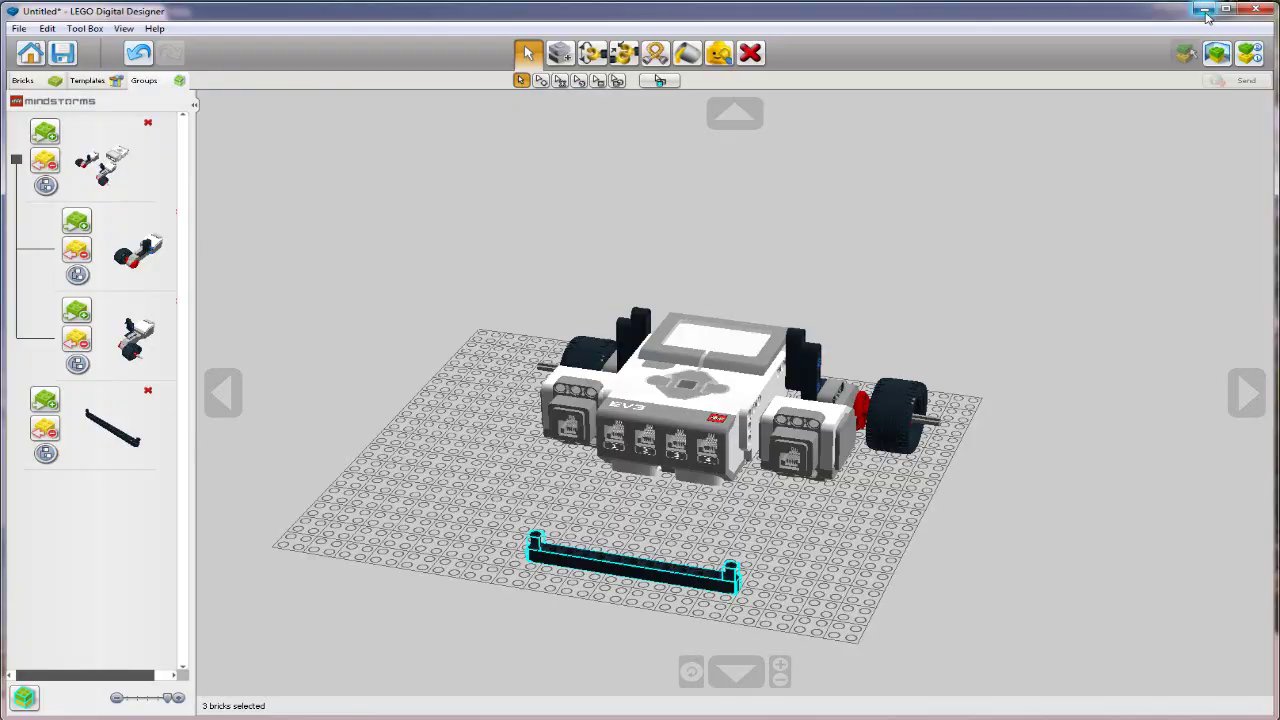
left_click(110, 160)
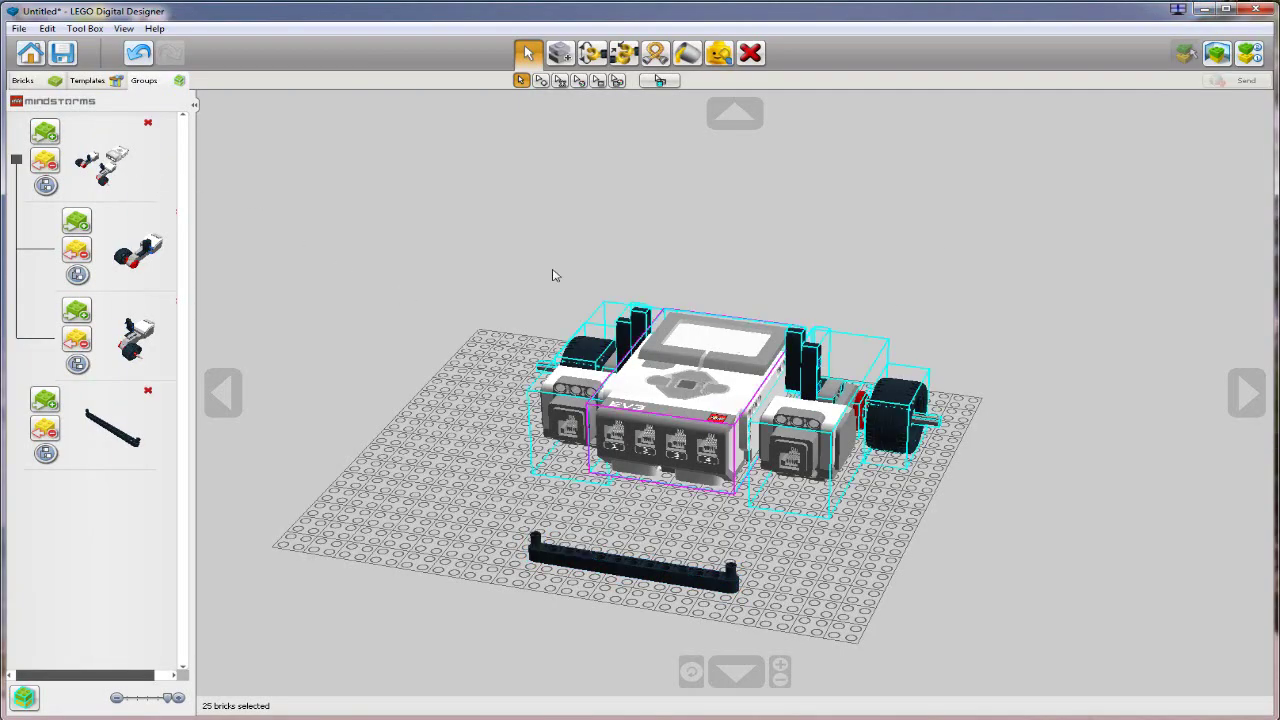
left_click_drag(700, 436, 704, 443)
key("Down")
key("Down")
left_click(705, 410)
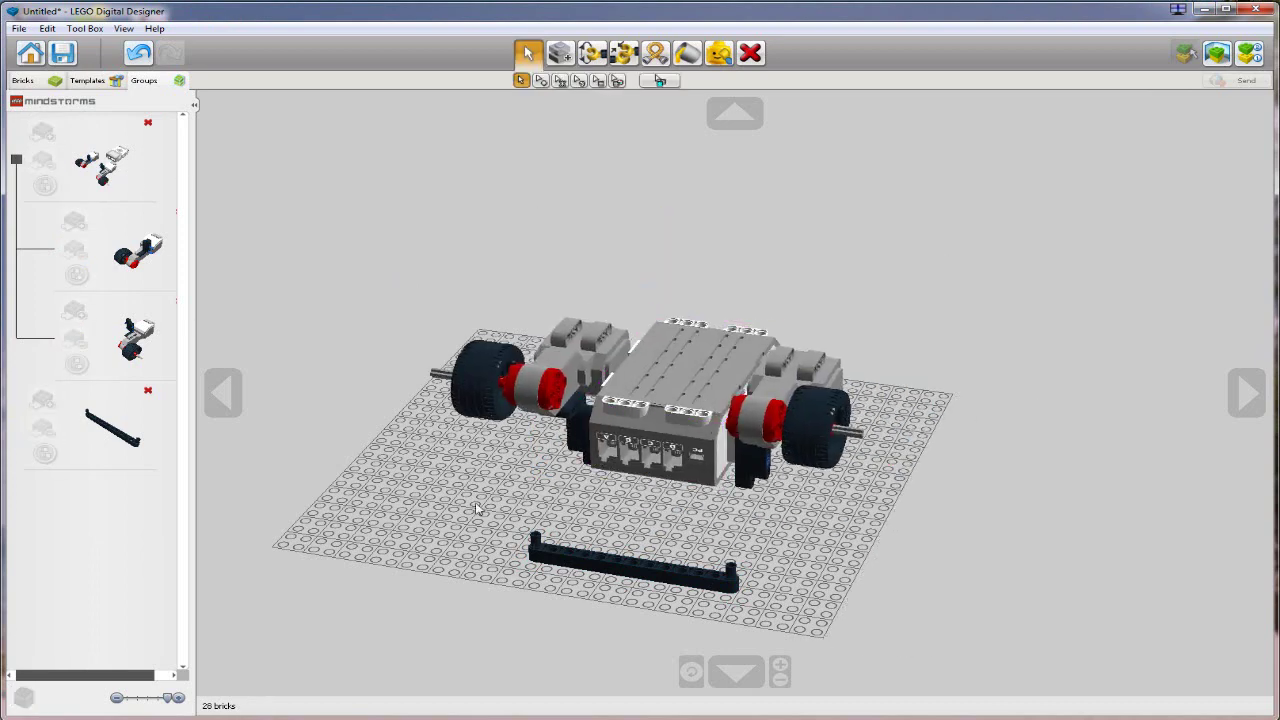
- Attach the pegged brace across the underside of the EV3 brick, joining the two motors
left_click_drag(424, 480, 830, 655)
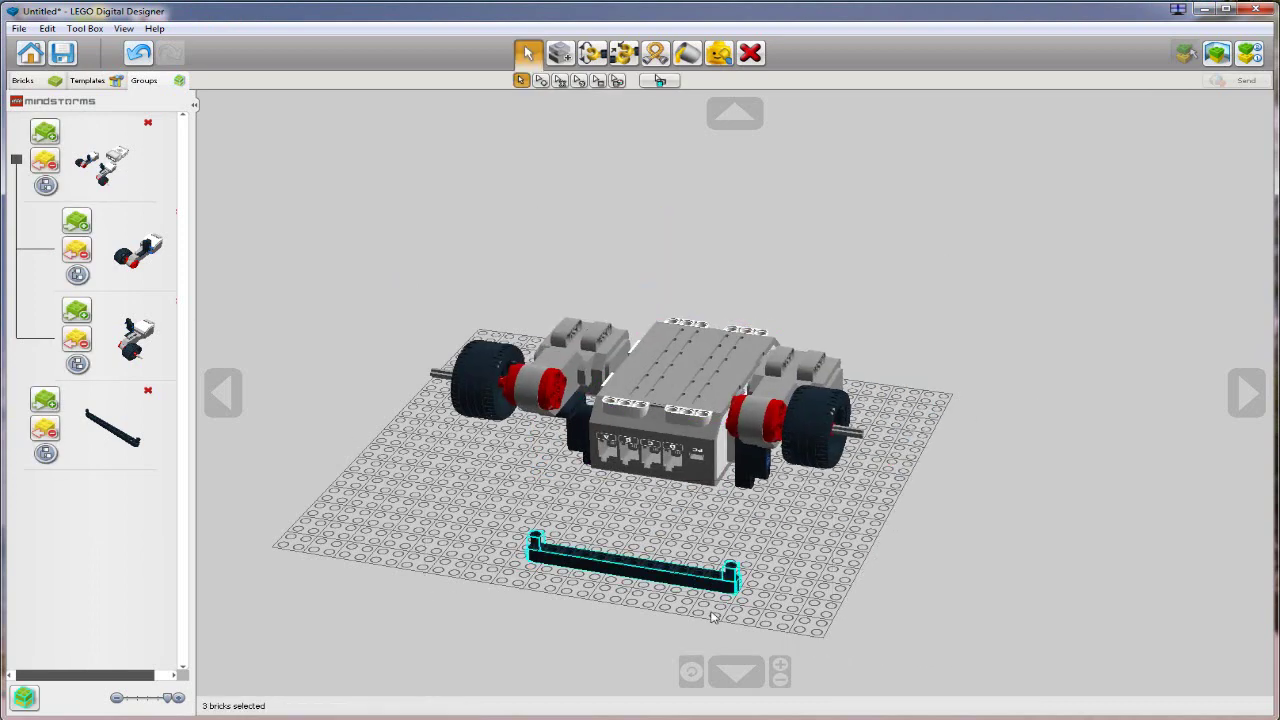
left_click(680, 582)
right_click_drag(934, 580, 543, 571)
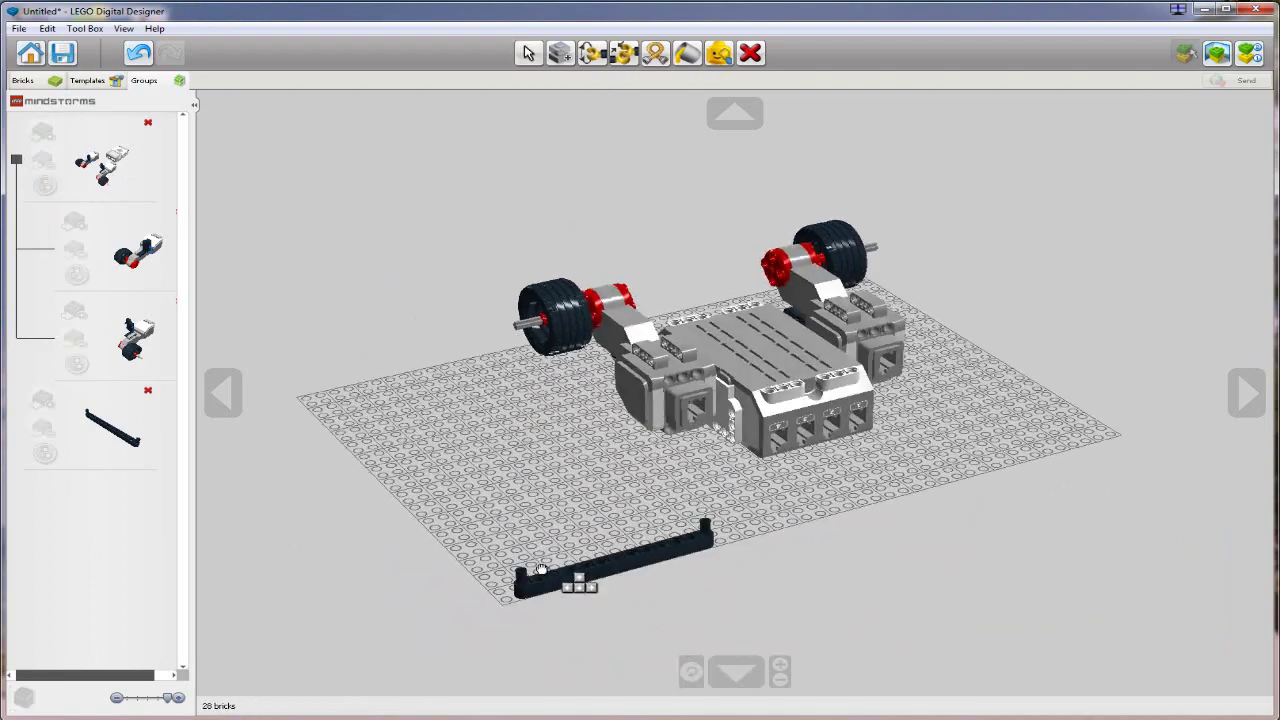
left_click(733, 380)
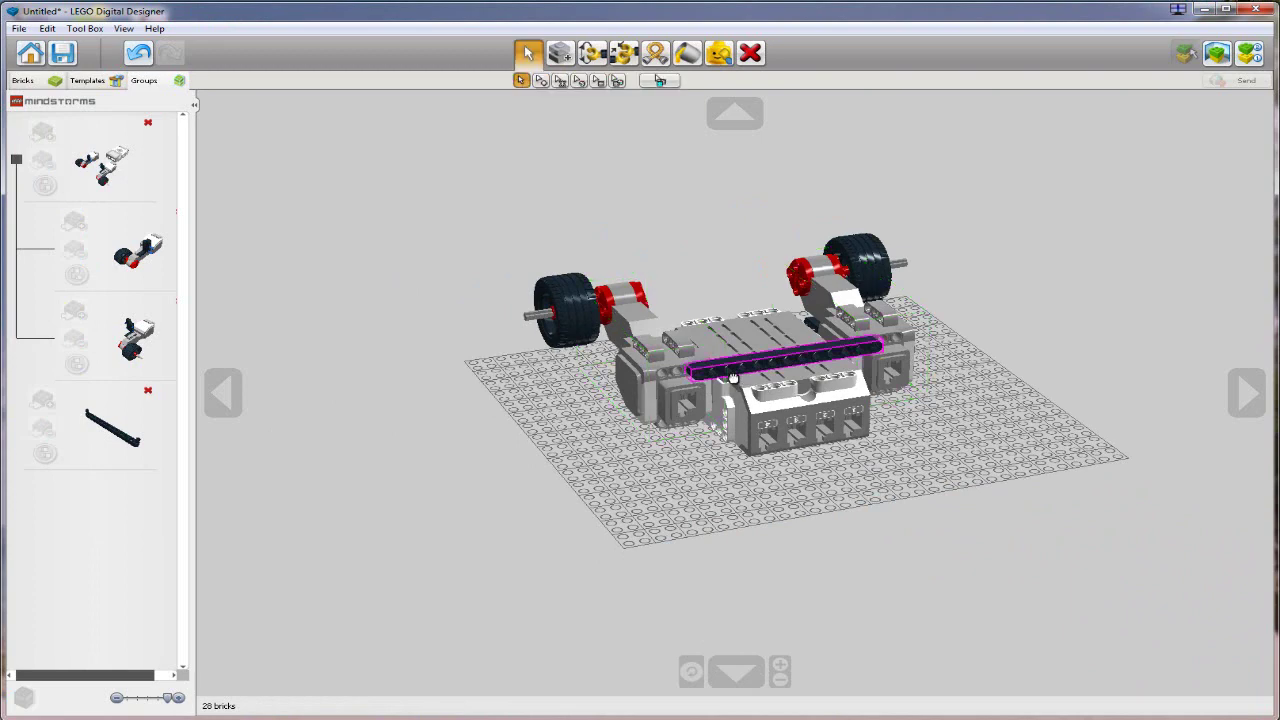
right_click_drag(820, 557, 875, 582)
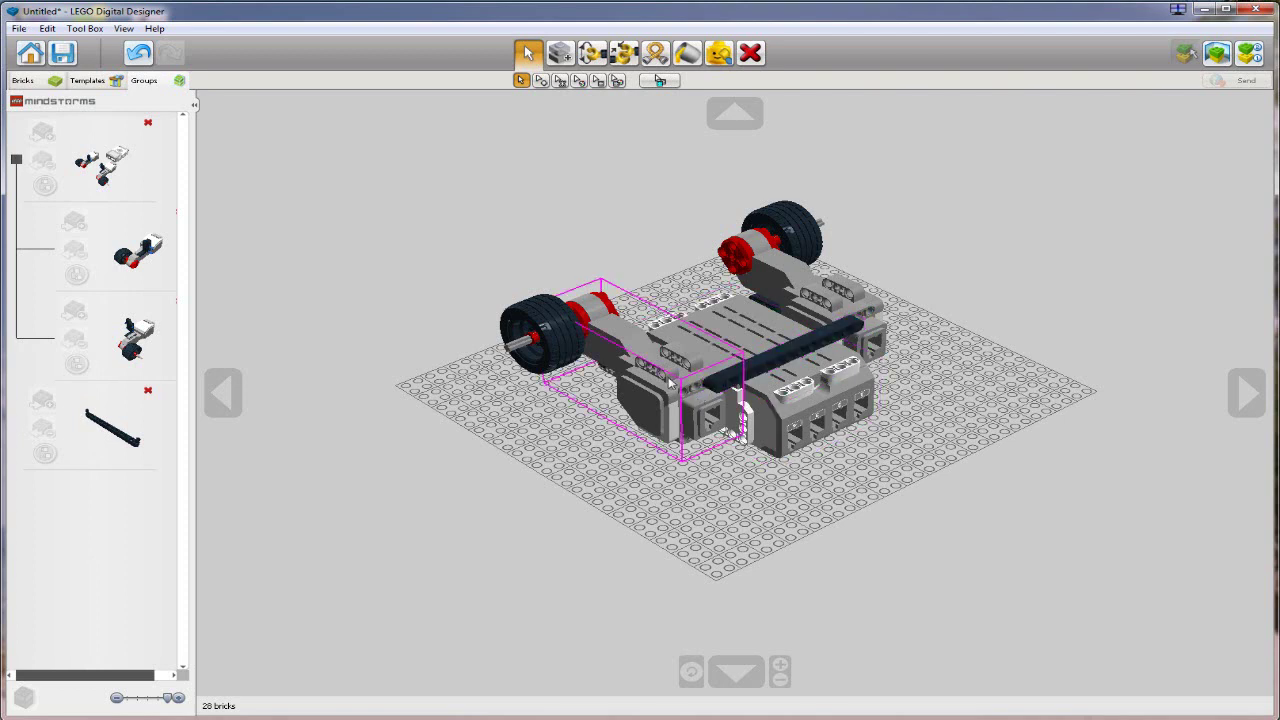
- Add the brace to the main robot group as a sub-group and delete the leftover empty group
left_click(100, 444)
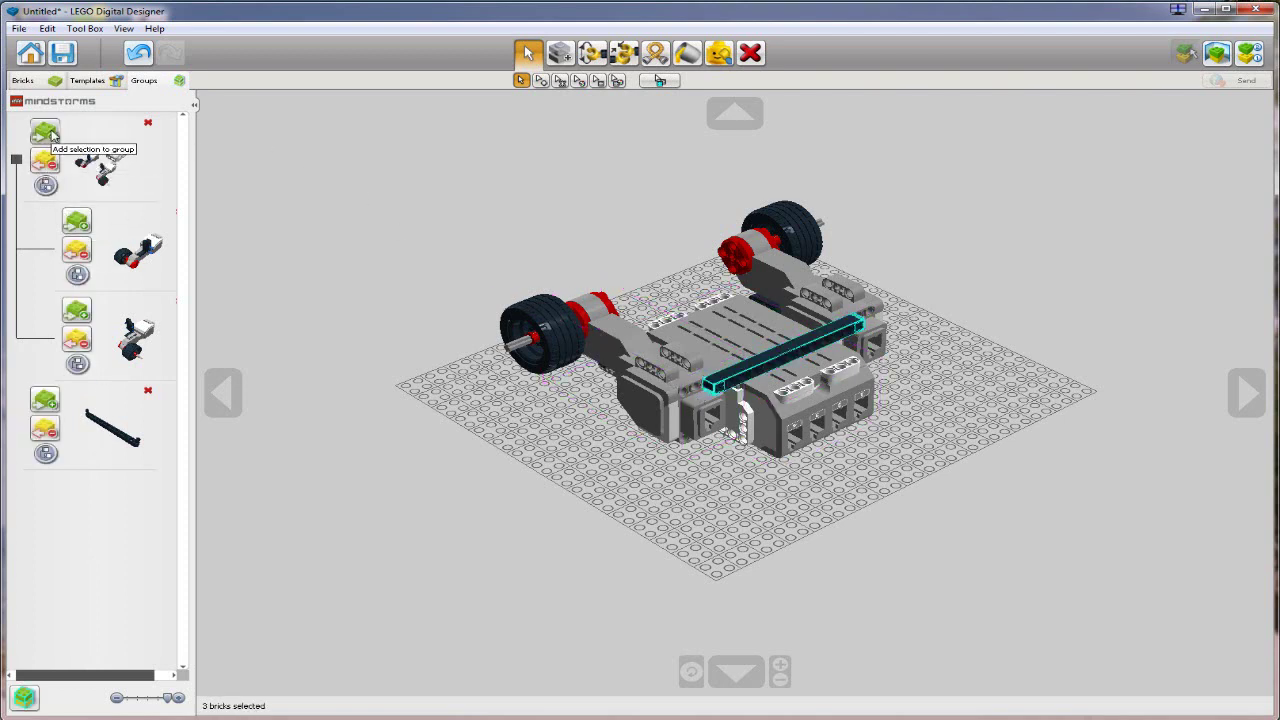
left_click(45, 132)
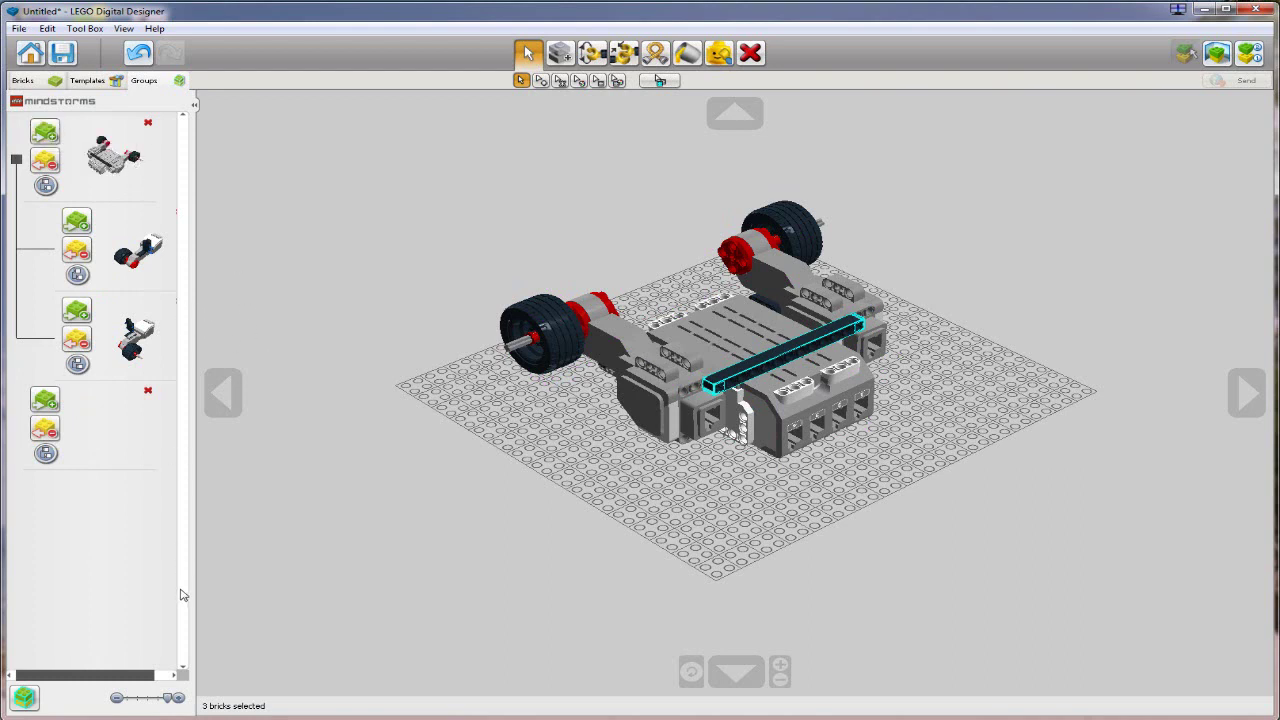
left_click(176, 675)
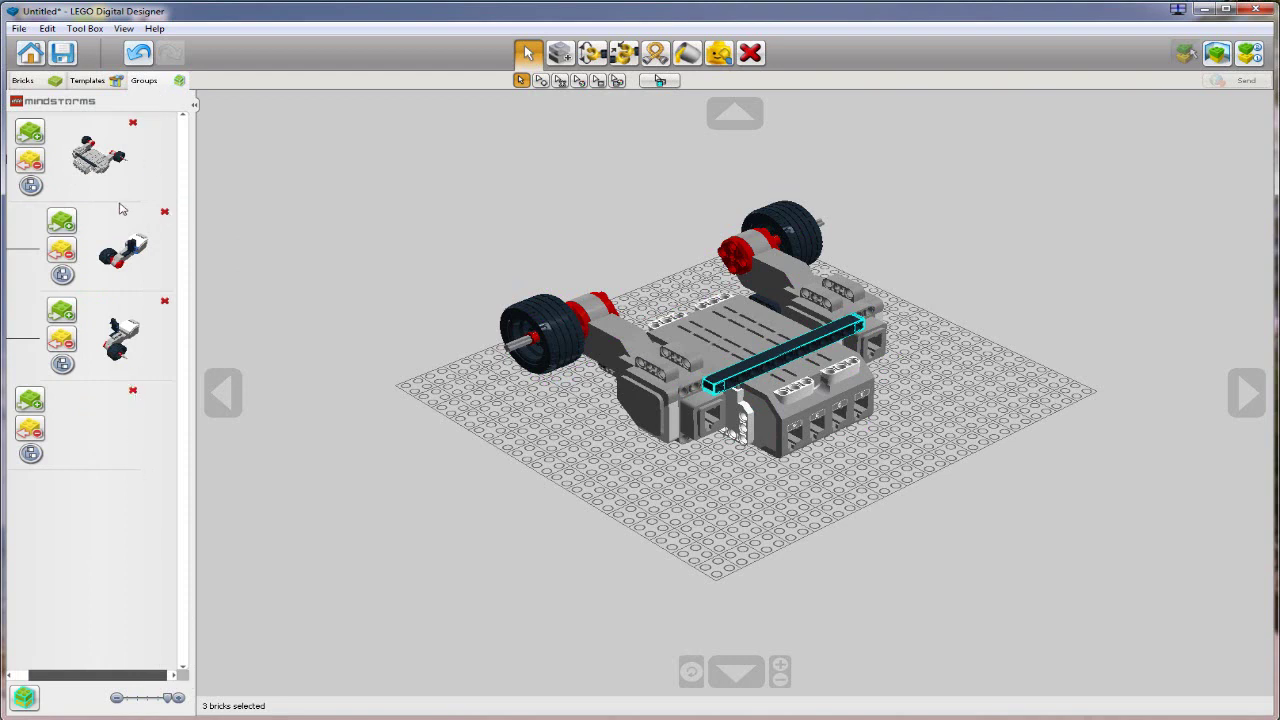
left_click(30, 399)
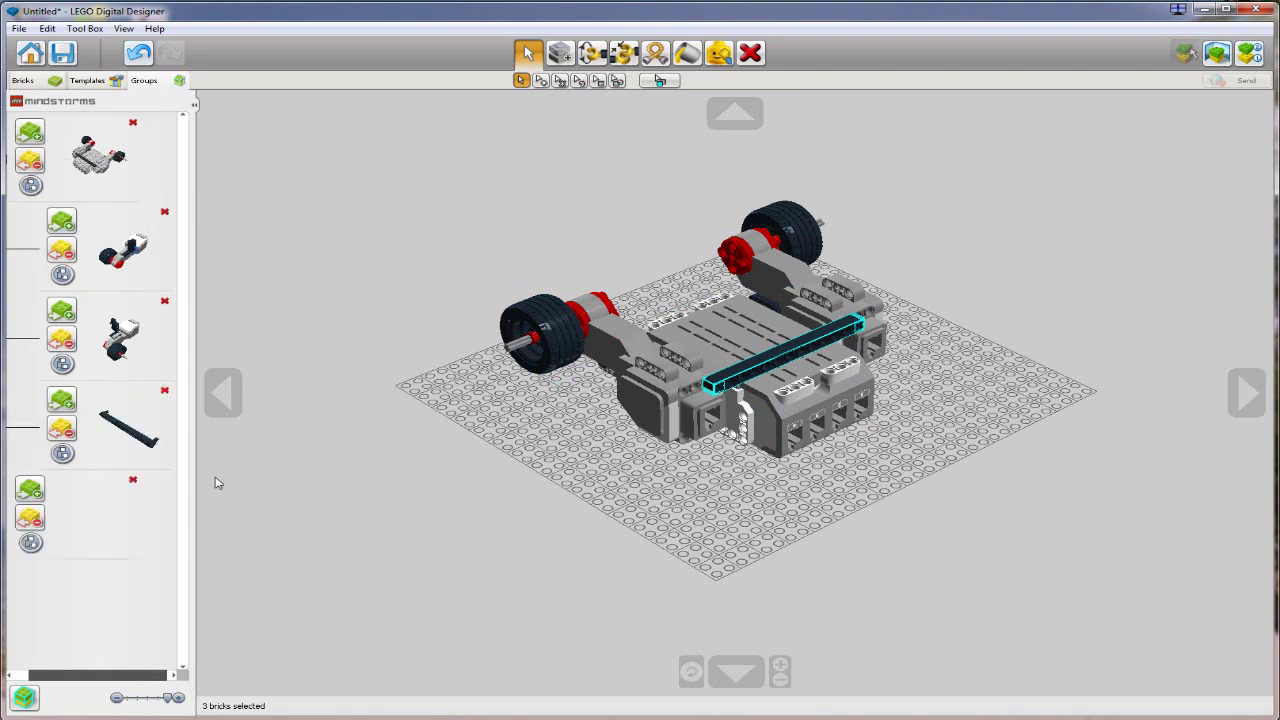
left_click(133, 482)
left_click(692, 398)
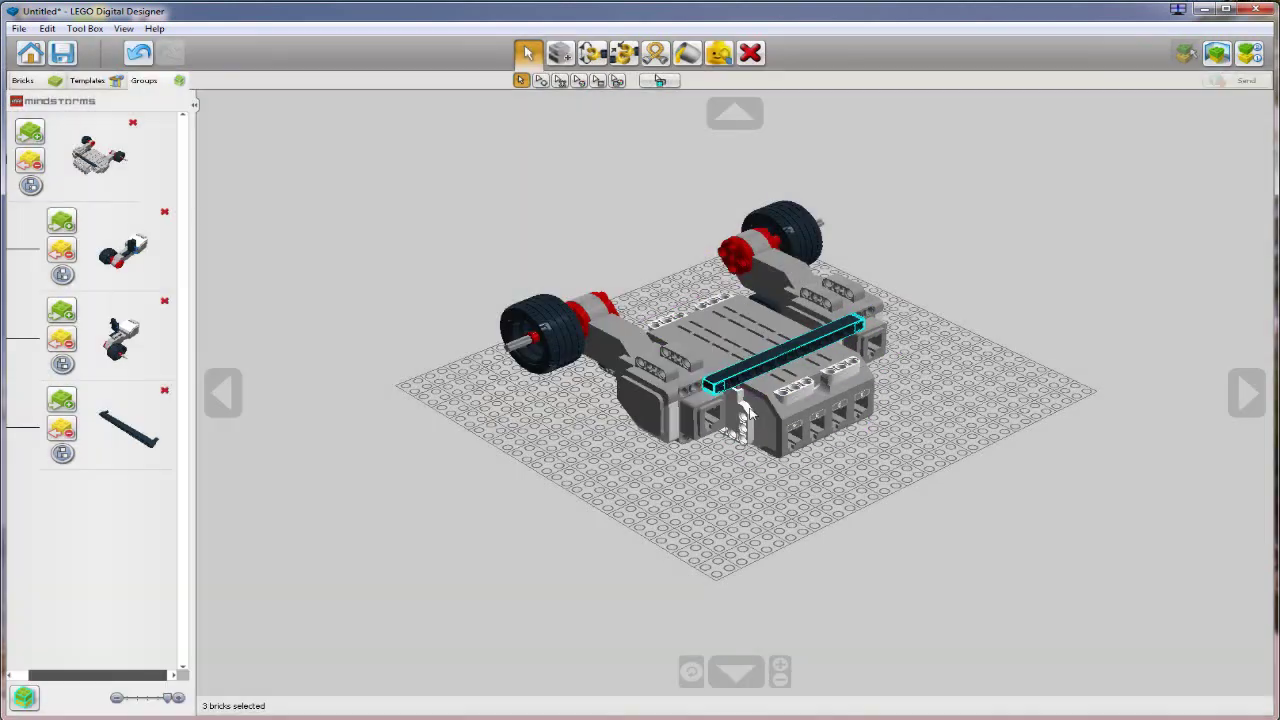
left_click(497, 544)
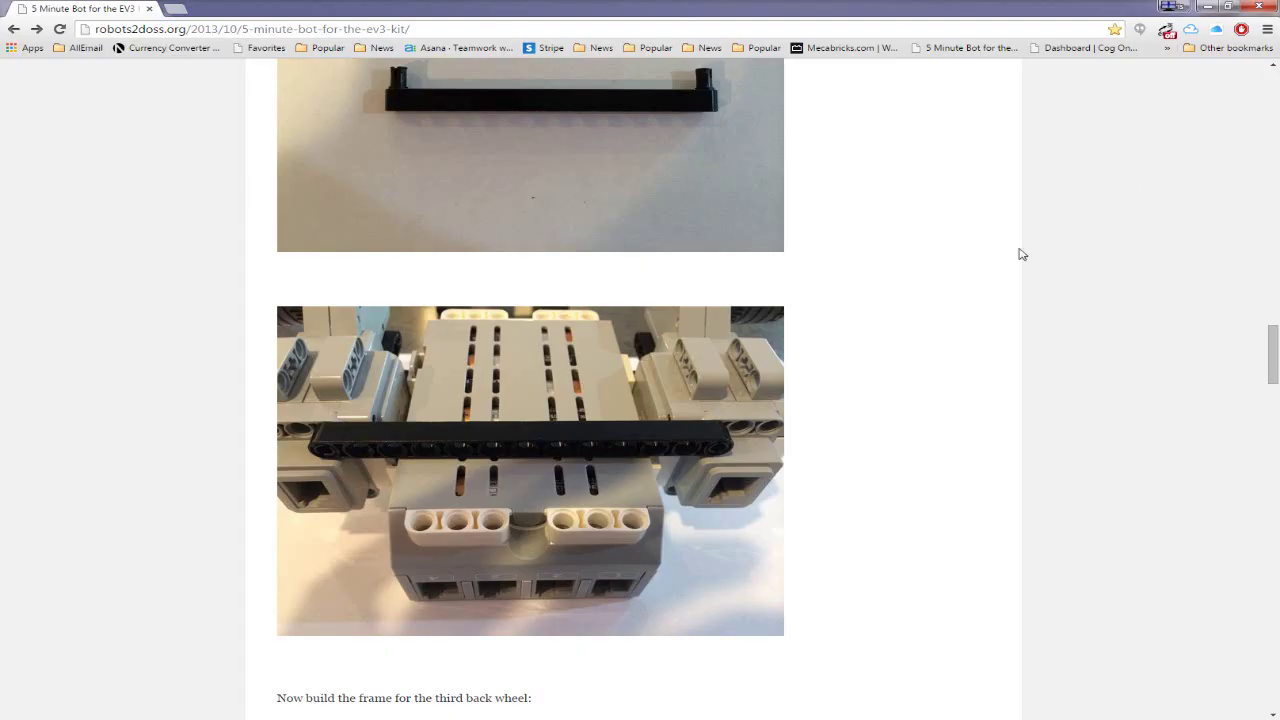
- Consult the browser guide for the third back wheel's frame parts and add a black L-shaped beam in front of the robot in LEGO Digital Designer
scroll(889, 320, "down", 5)
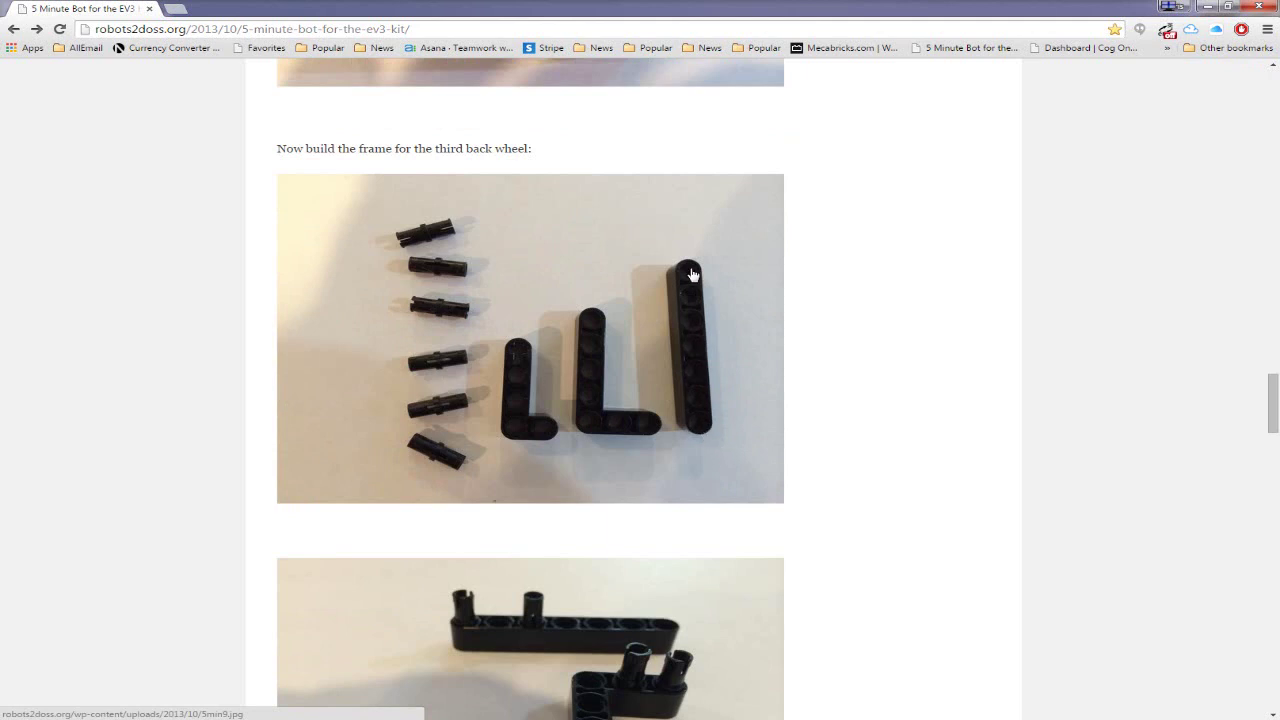
left_click(1209, 6)
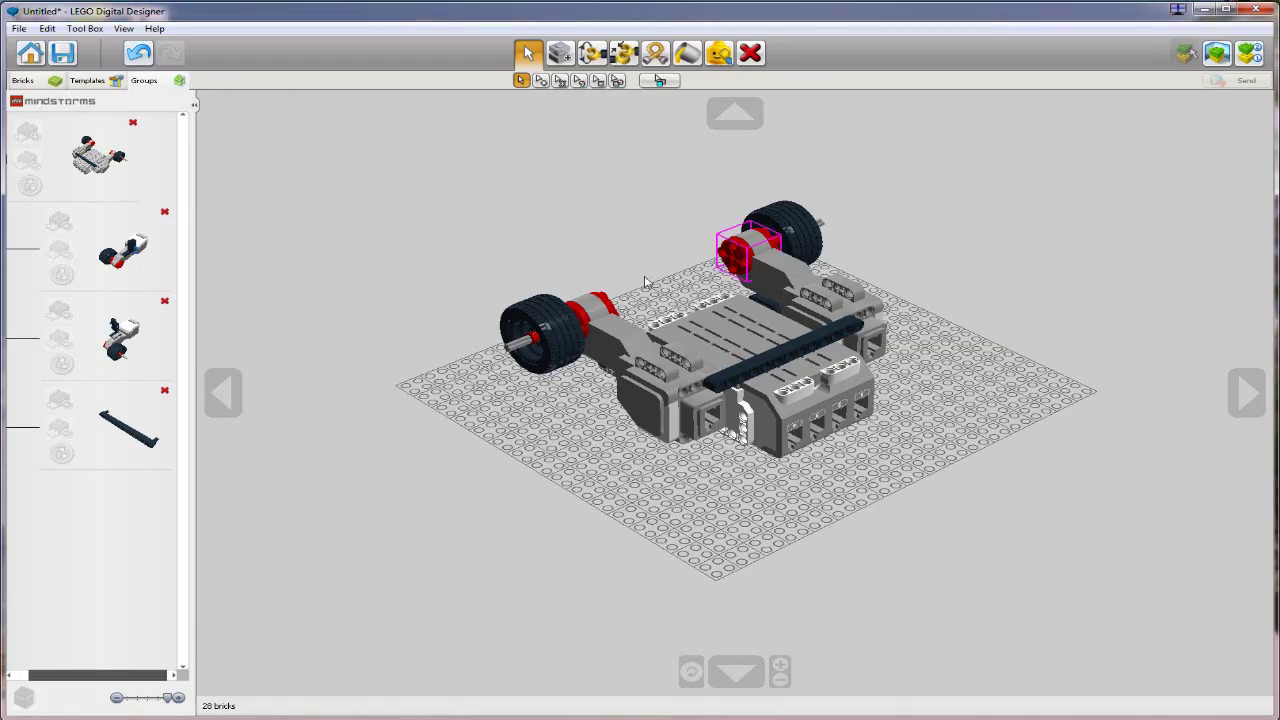
left_click(24, 80)
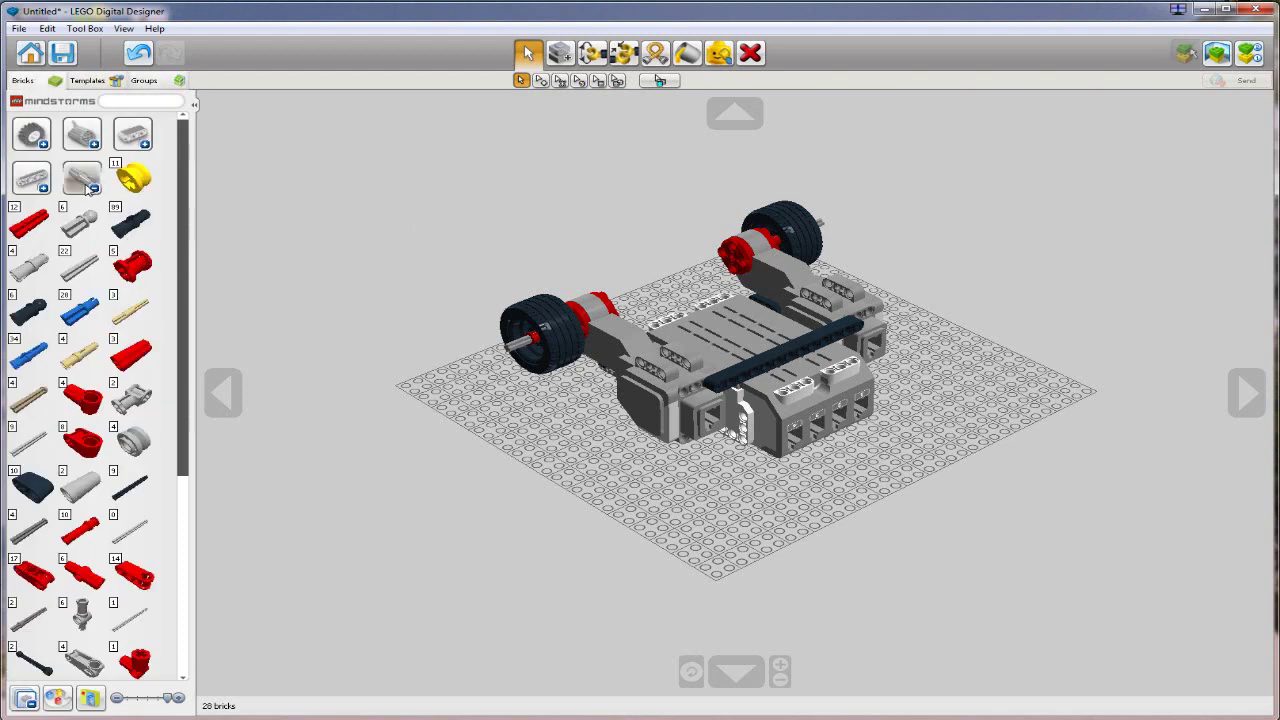
left_click(146, 147)
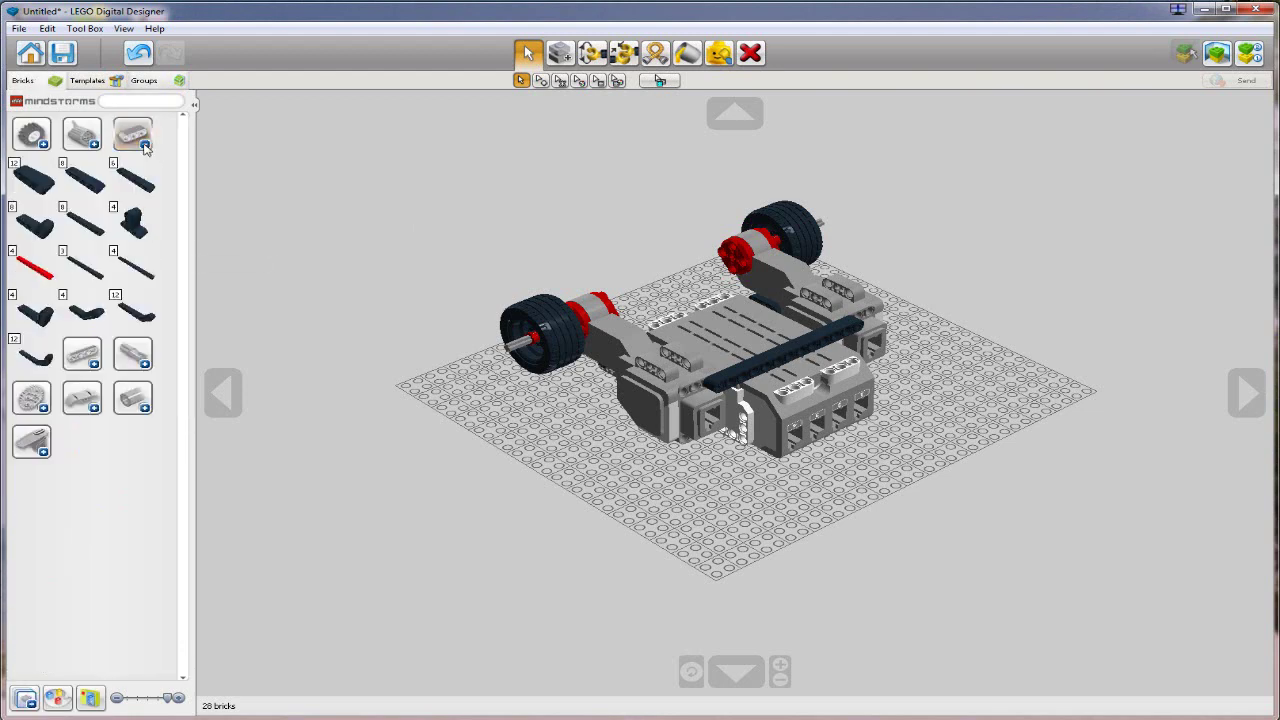
left_click(36, 226)
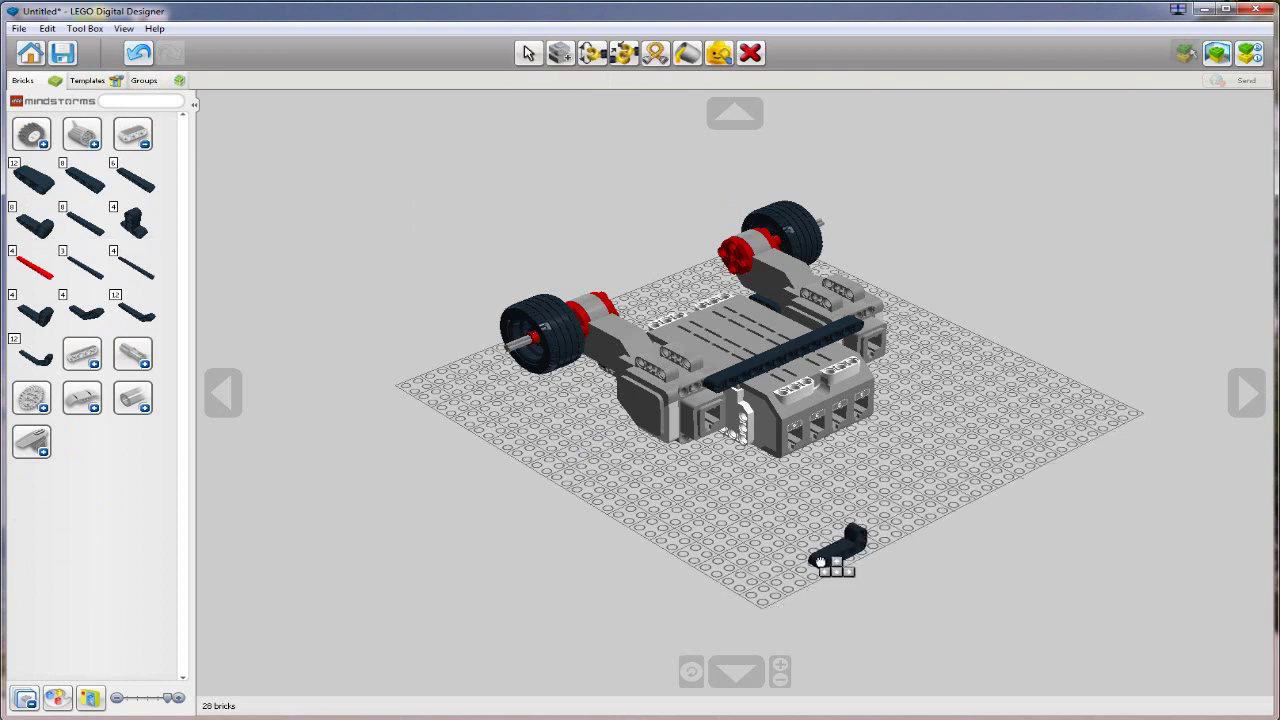